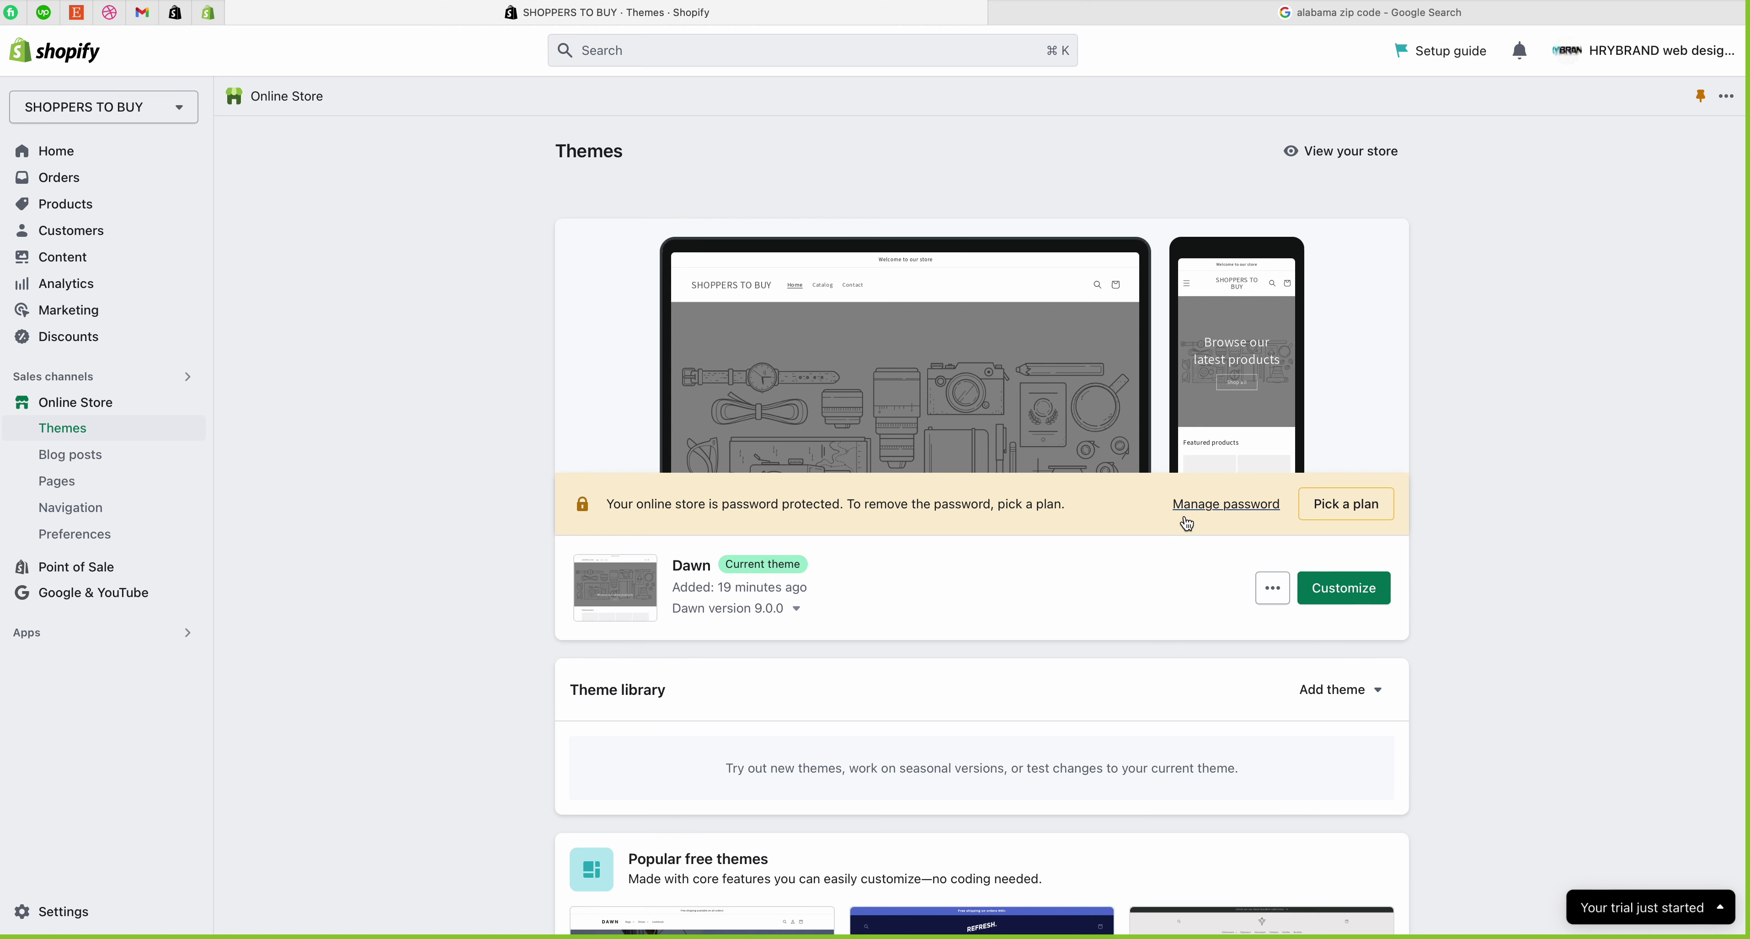
Step: Check the store's myshopify.com domain in the store settings, then return to the Themes page
left_click(55, 909)
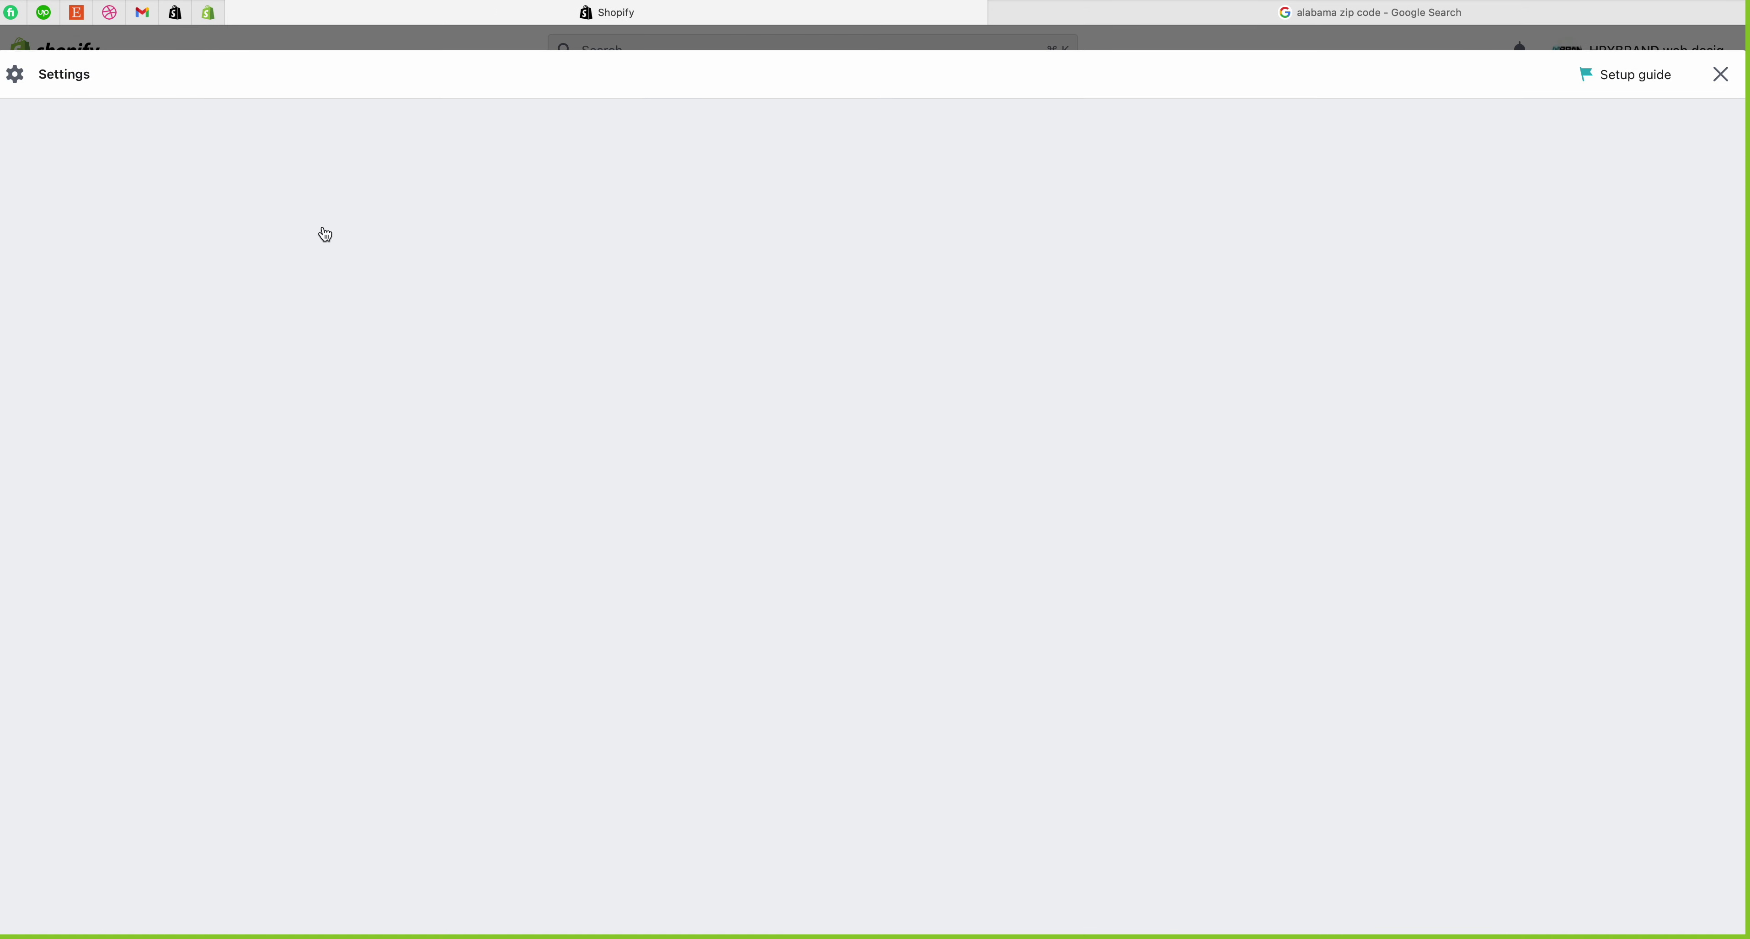
left_click_drag(348, 173, 522, 178)
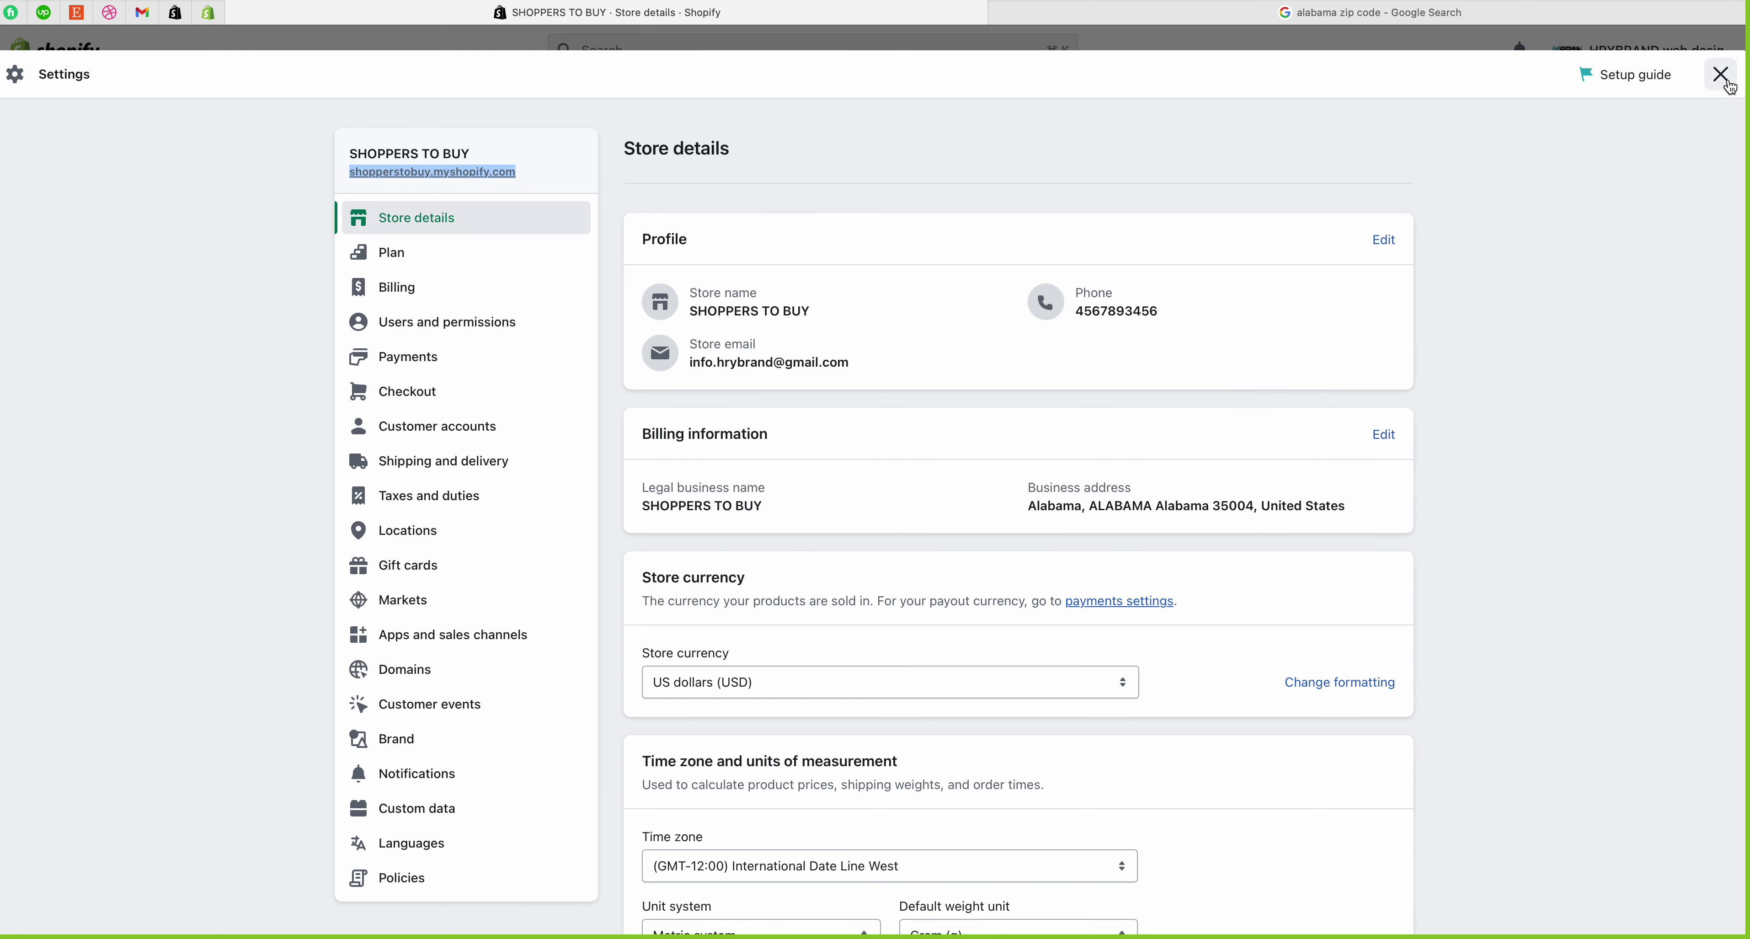
left_click(1721, 74)
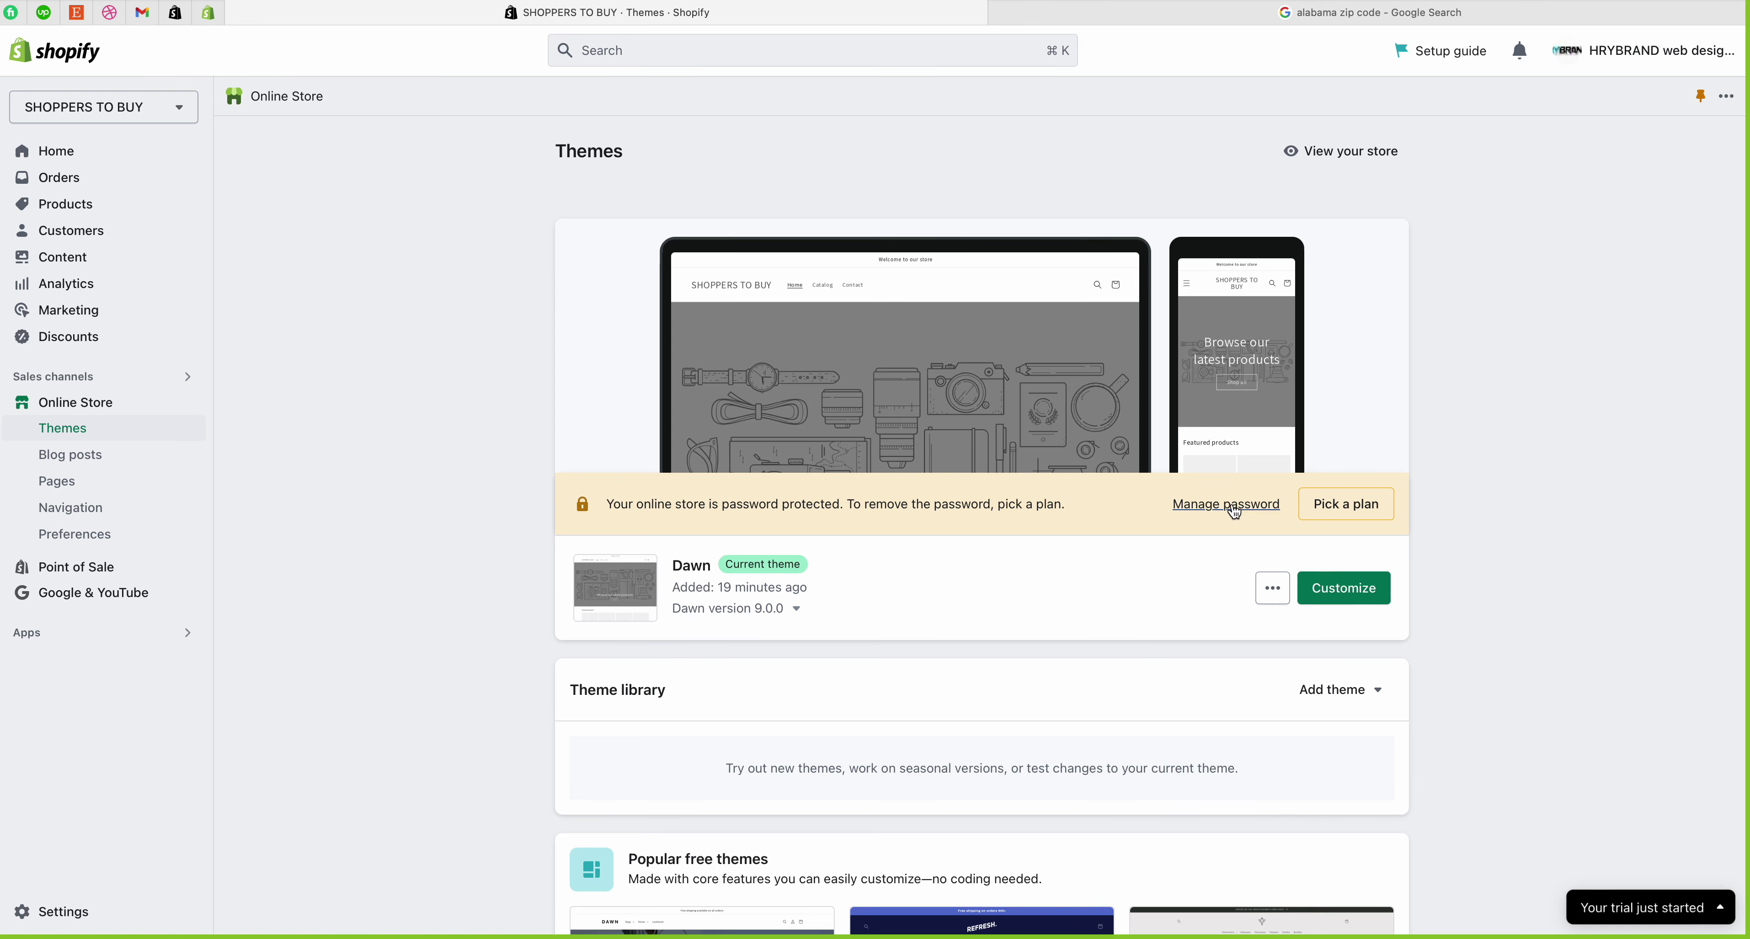
Step: Review the current Dawn theme and the popular free themes offered on the Themes page
scroll(1125, 575, "down", 5)
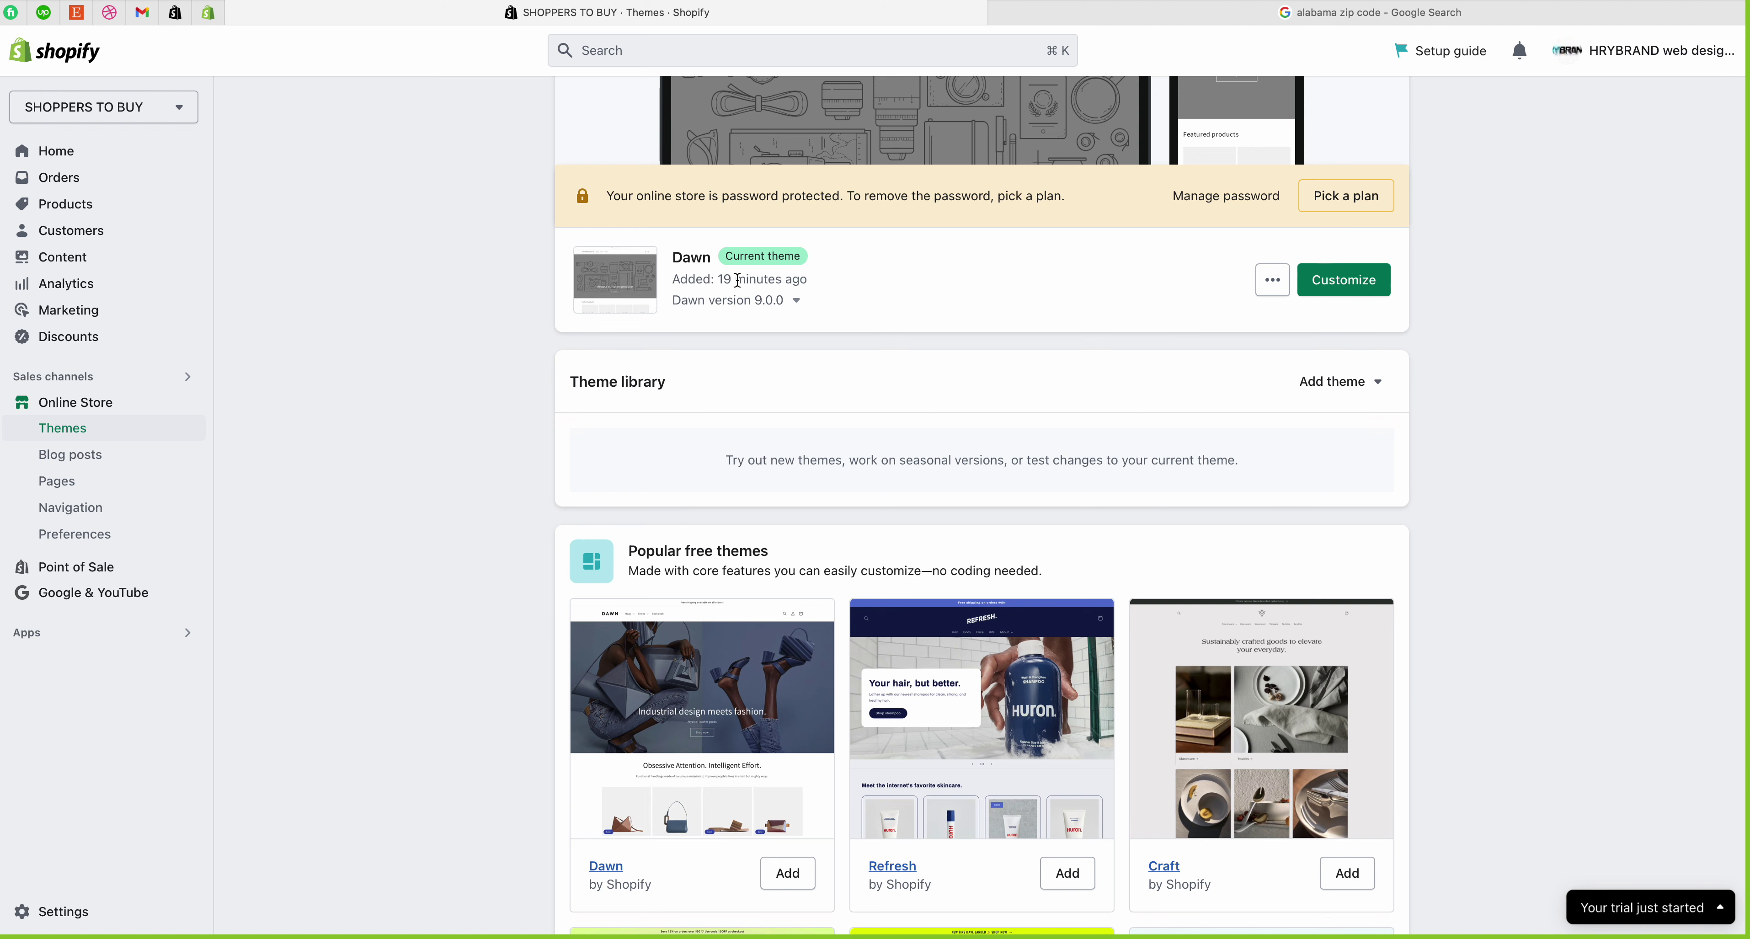
scroll(738, 280, "up", 3)
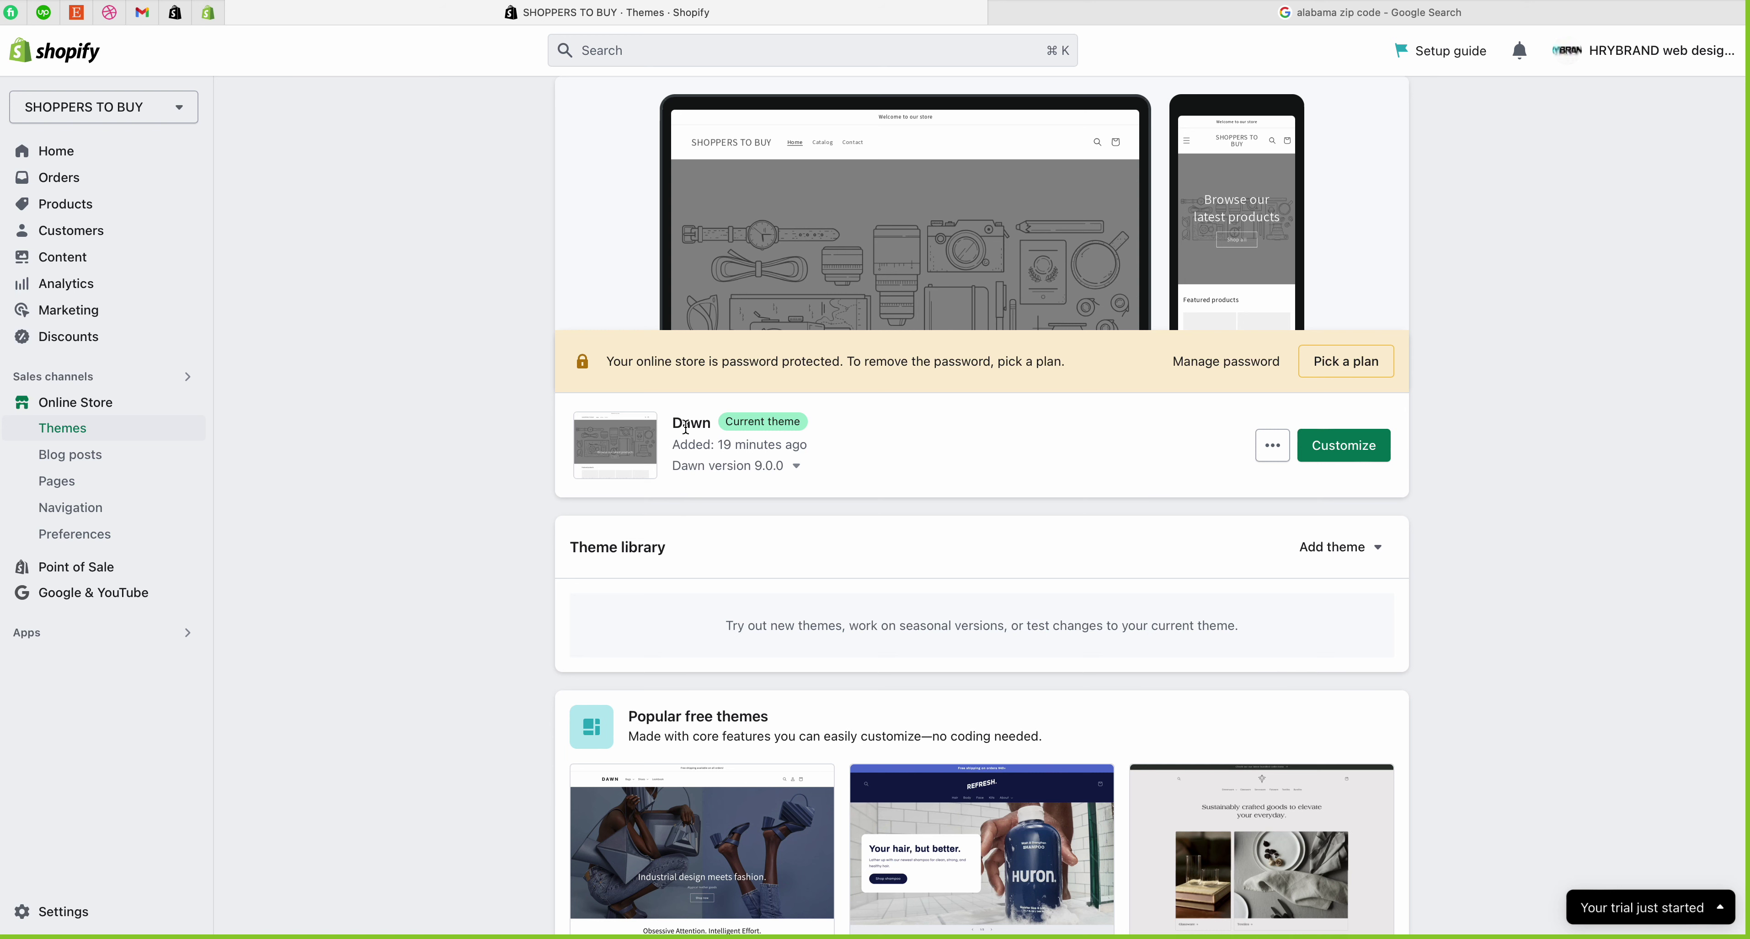
left_click_drag(674, 424, 710, 424)
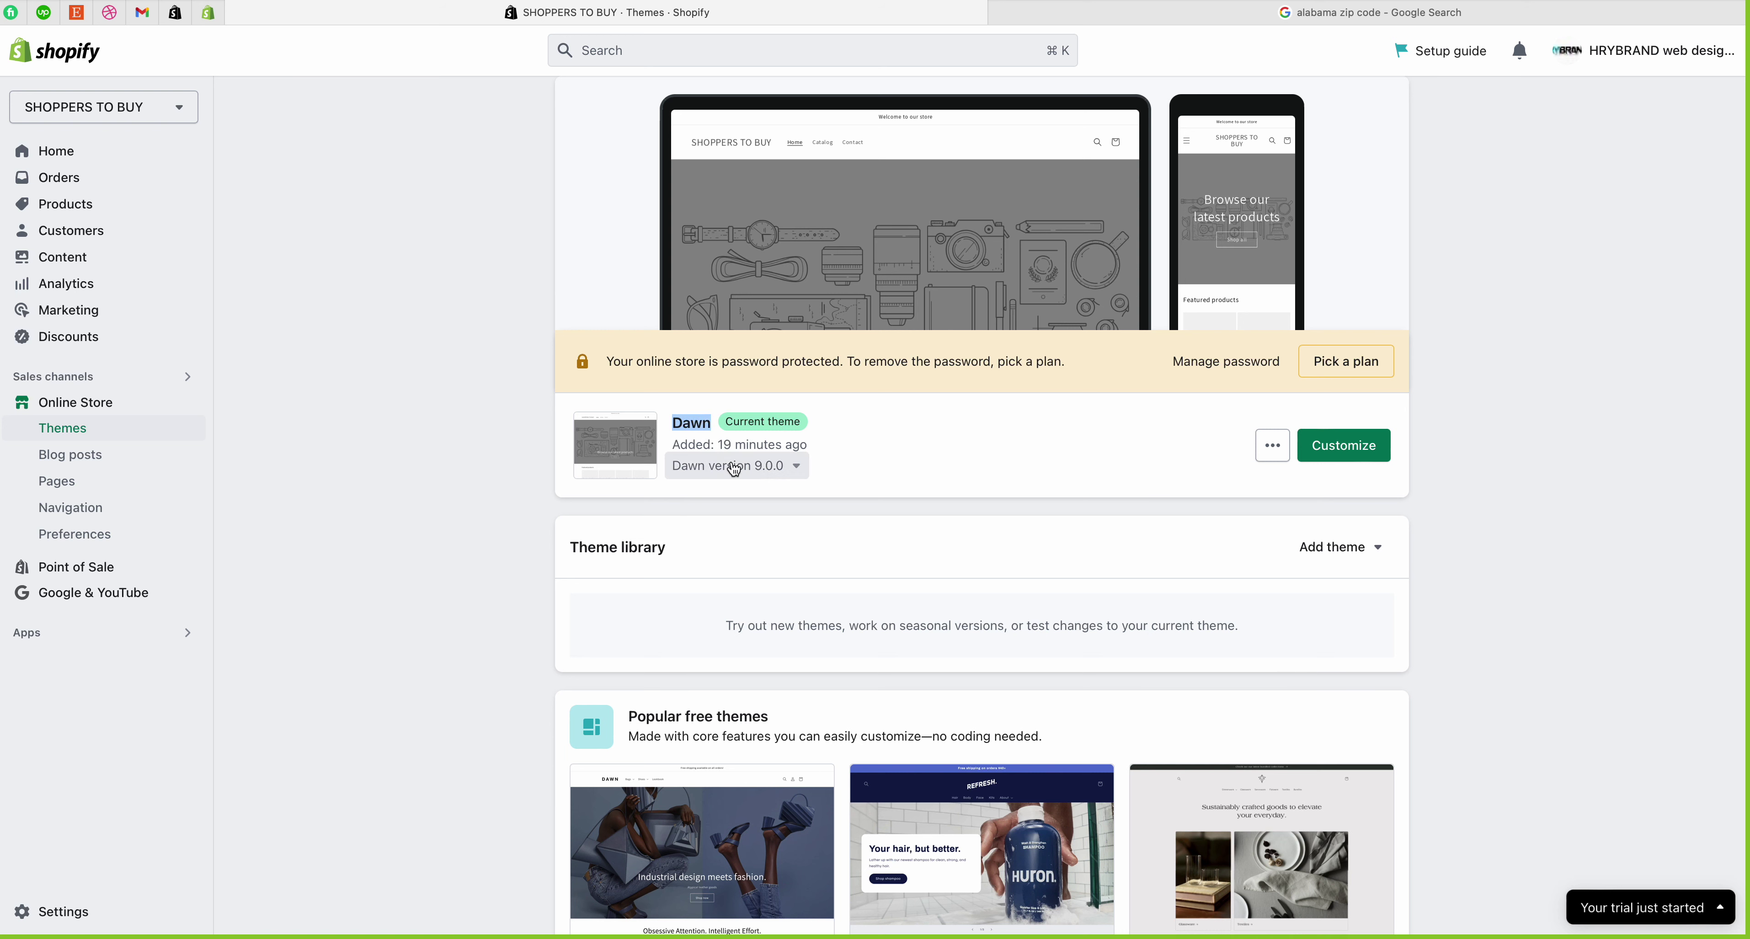
scroll(733, 470, "down", 5)
scroll(733, 469, "down", 3)
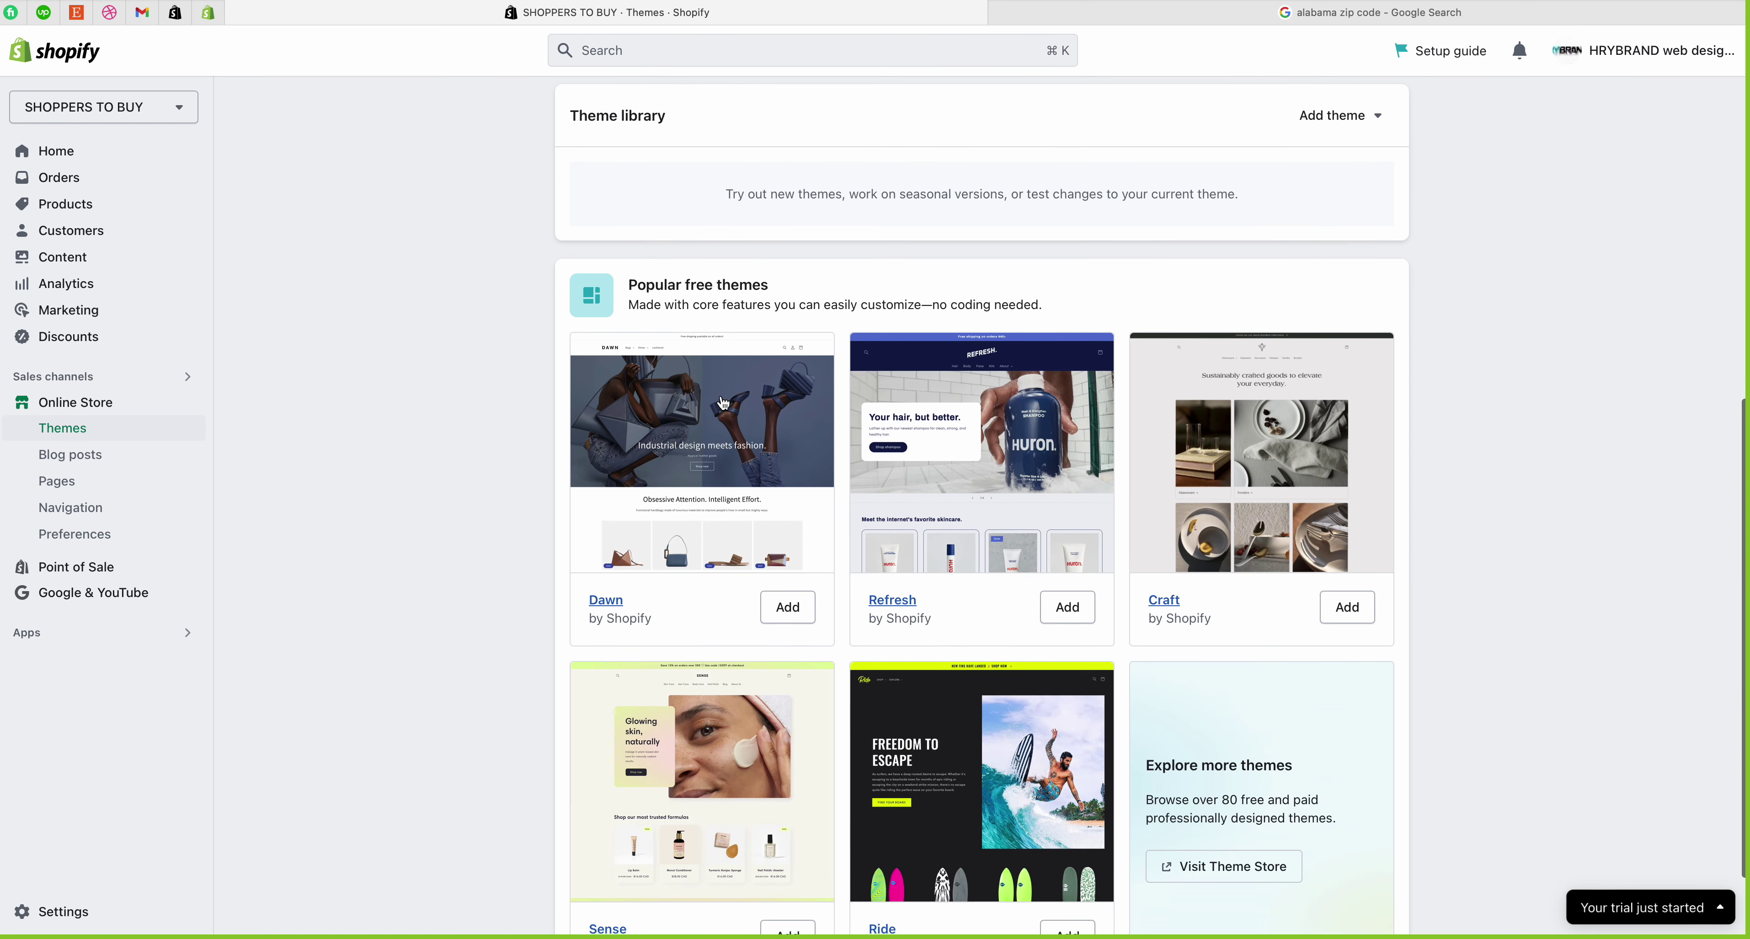
scroll(725, 401, "down", 1)
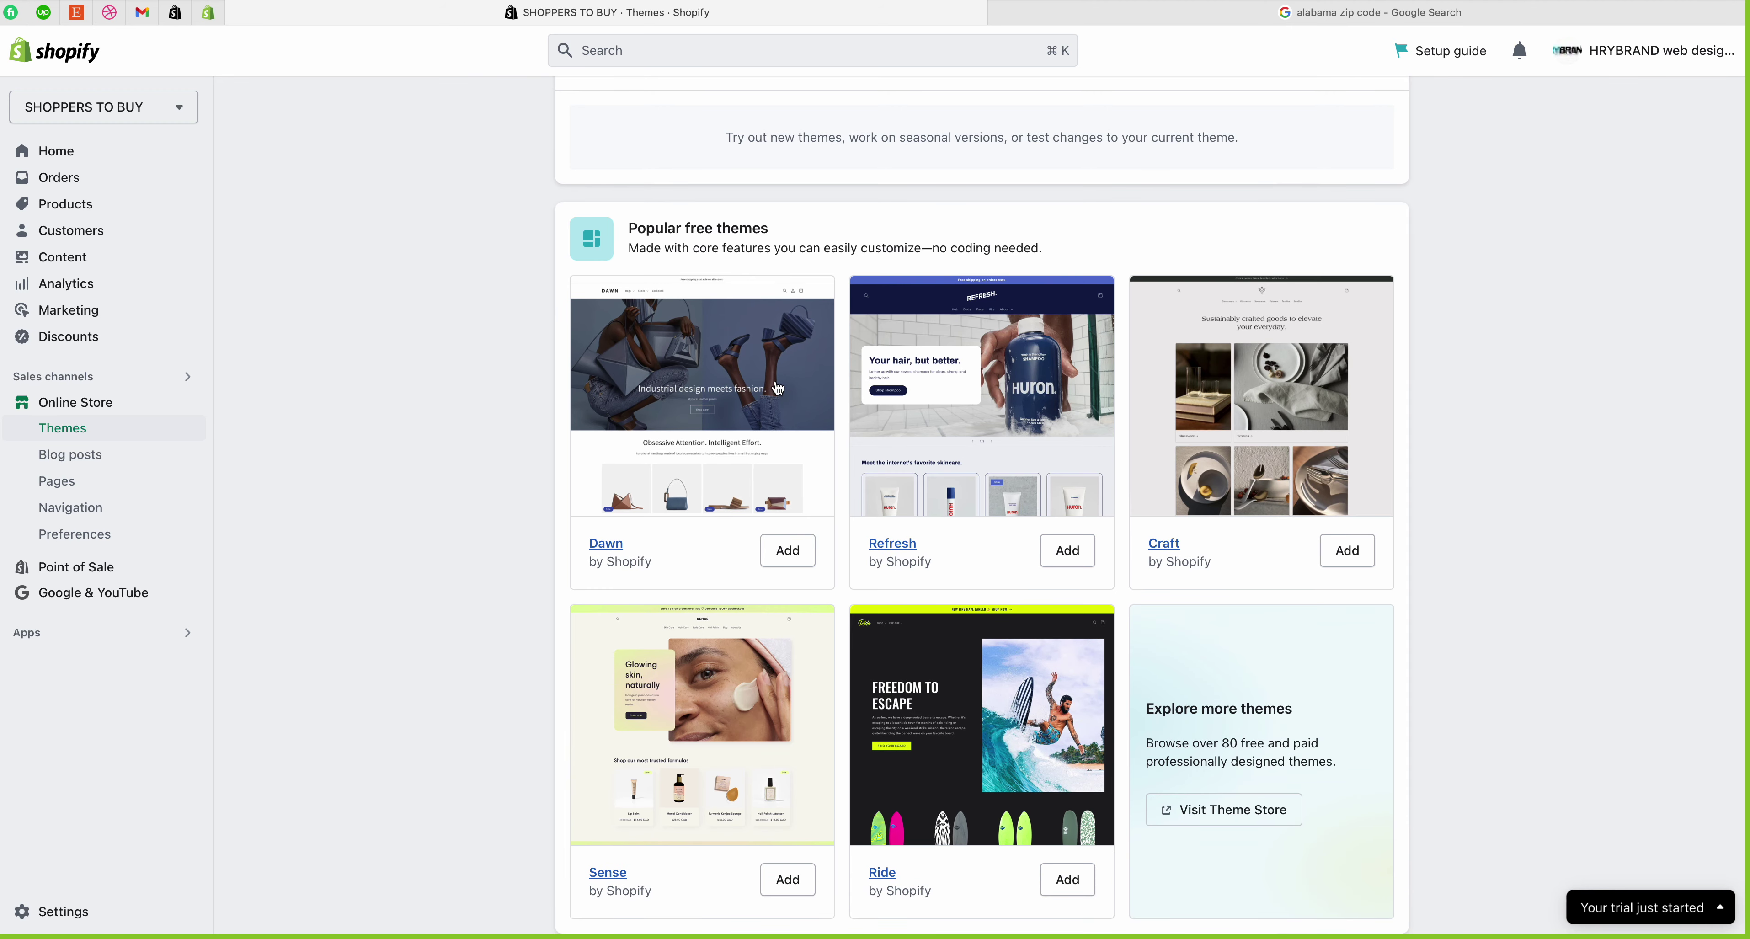
left_click_drag(625, 229, 786, 230)
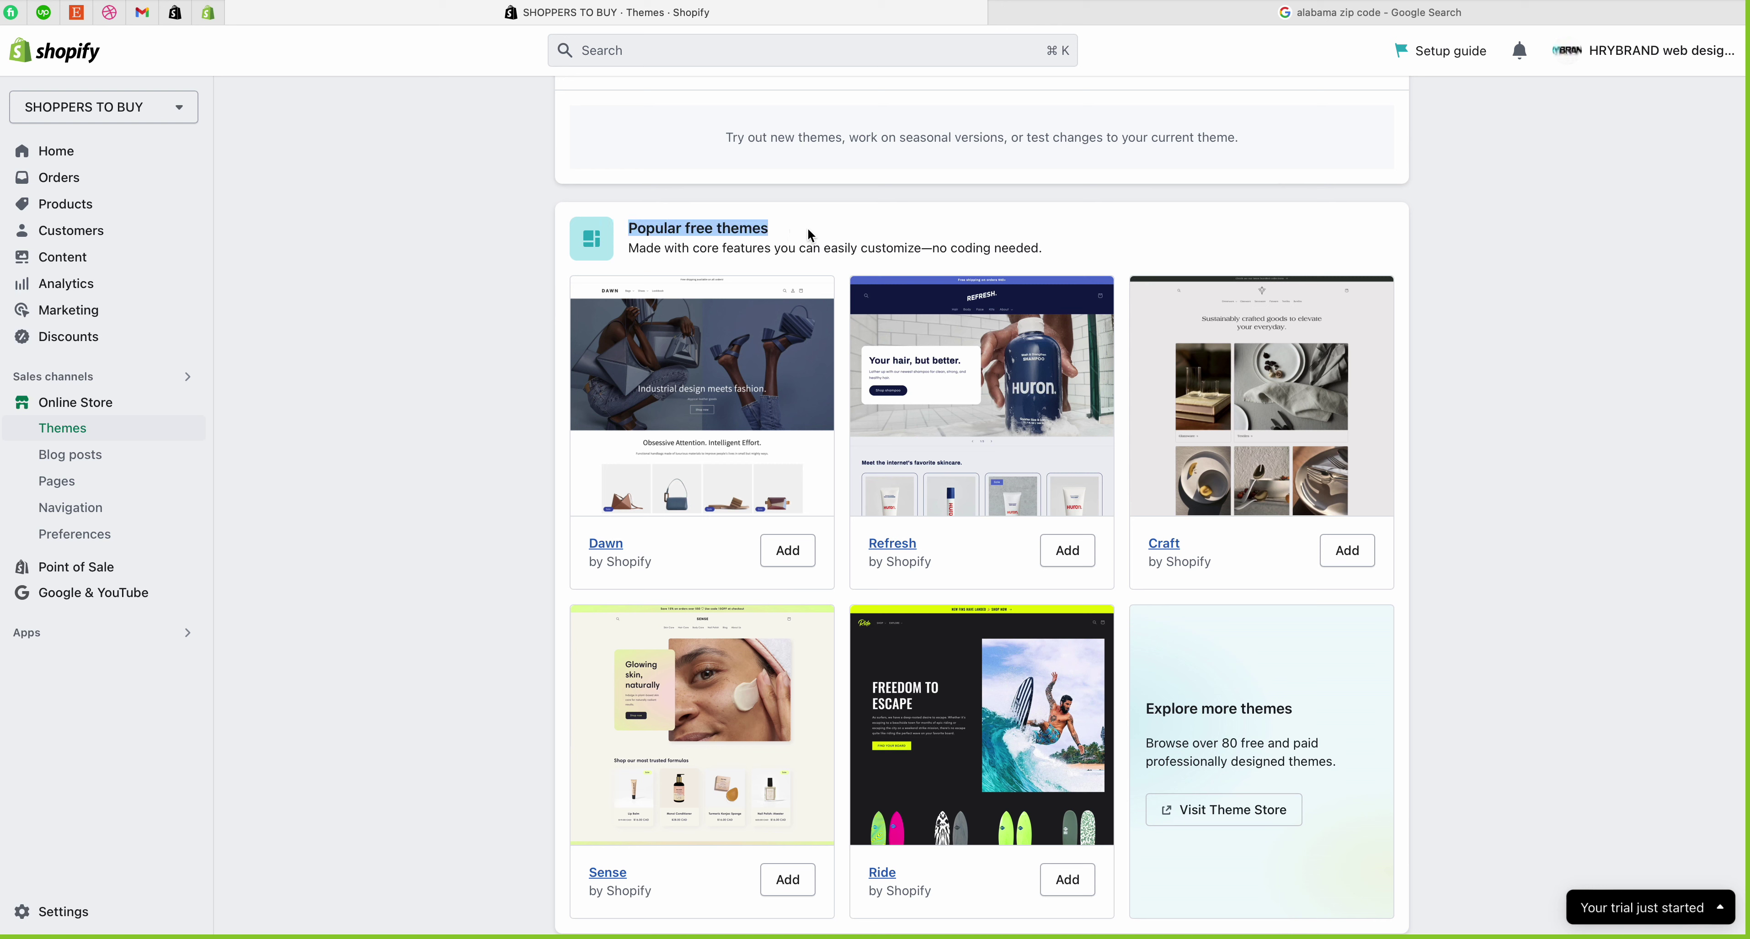
scroll(809, 235, "down", 1)
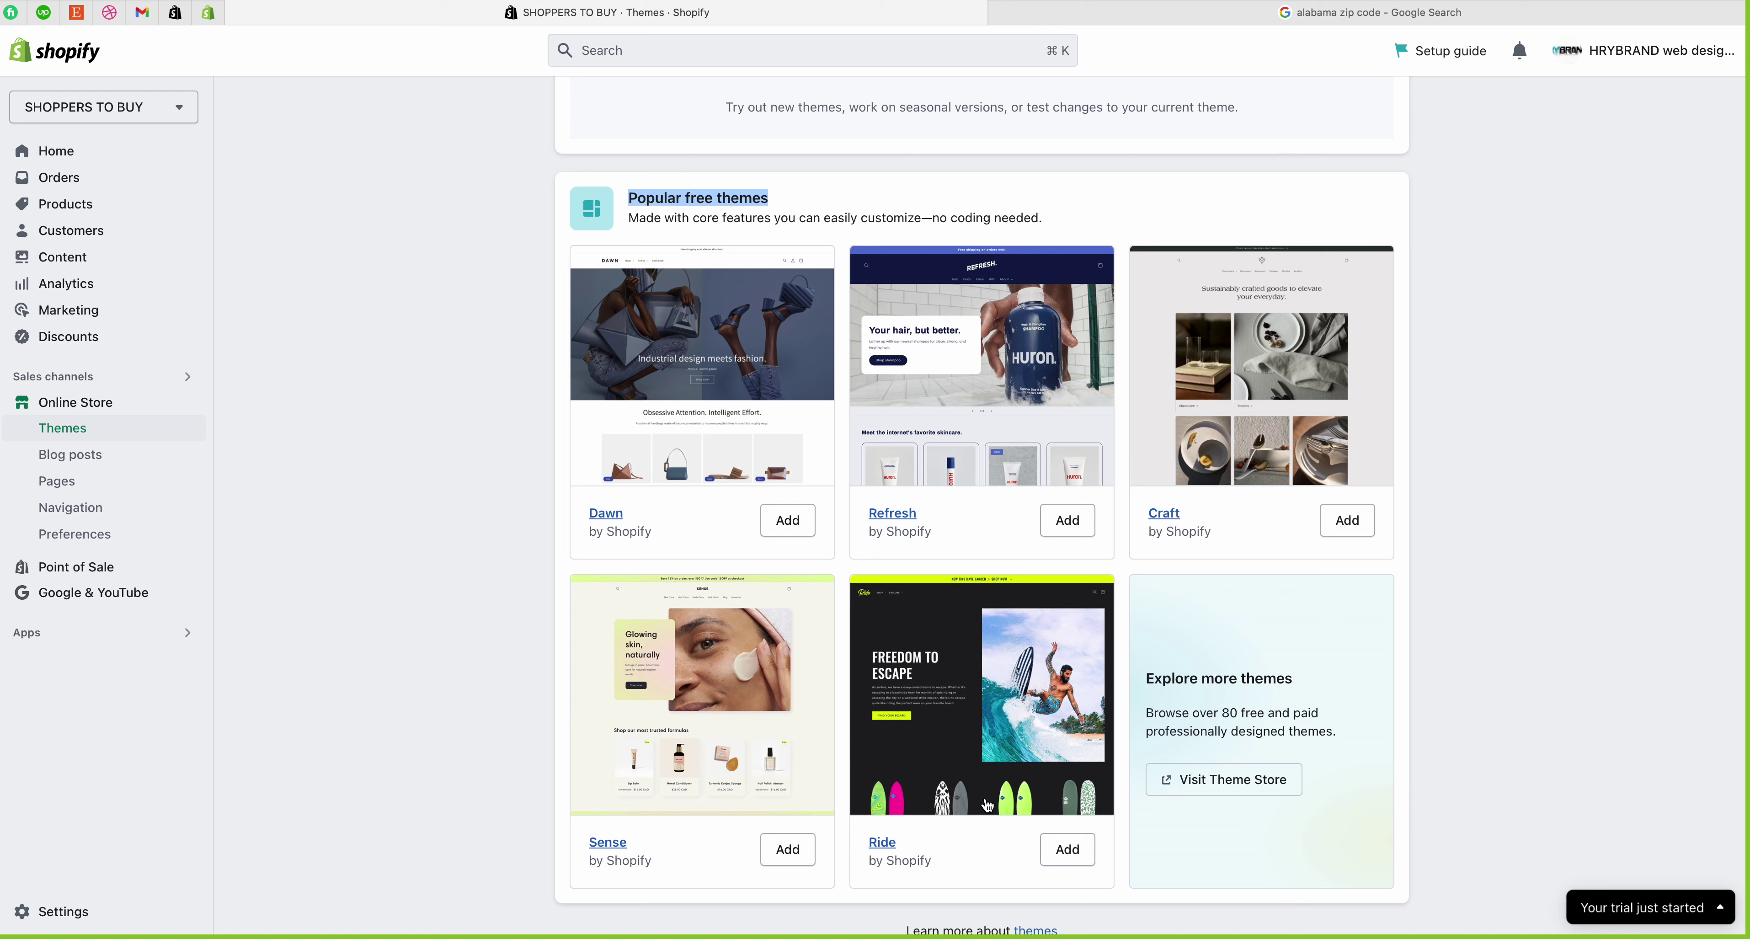
left_click_drag(590, 536, 666, 533)
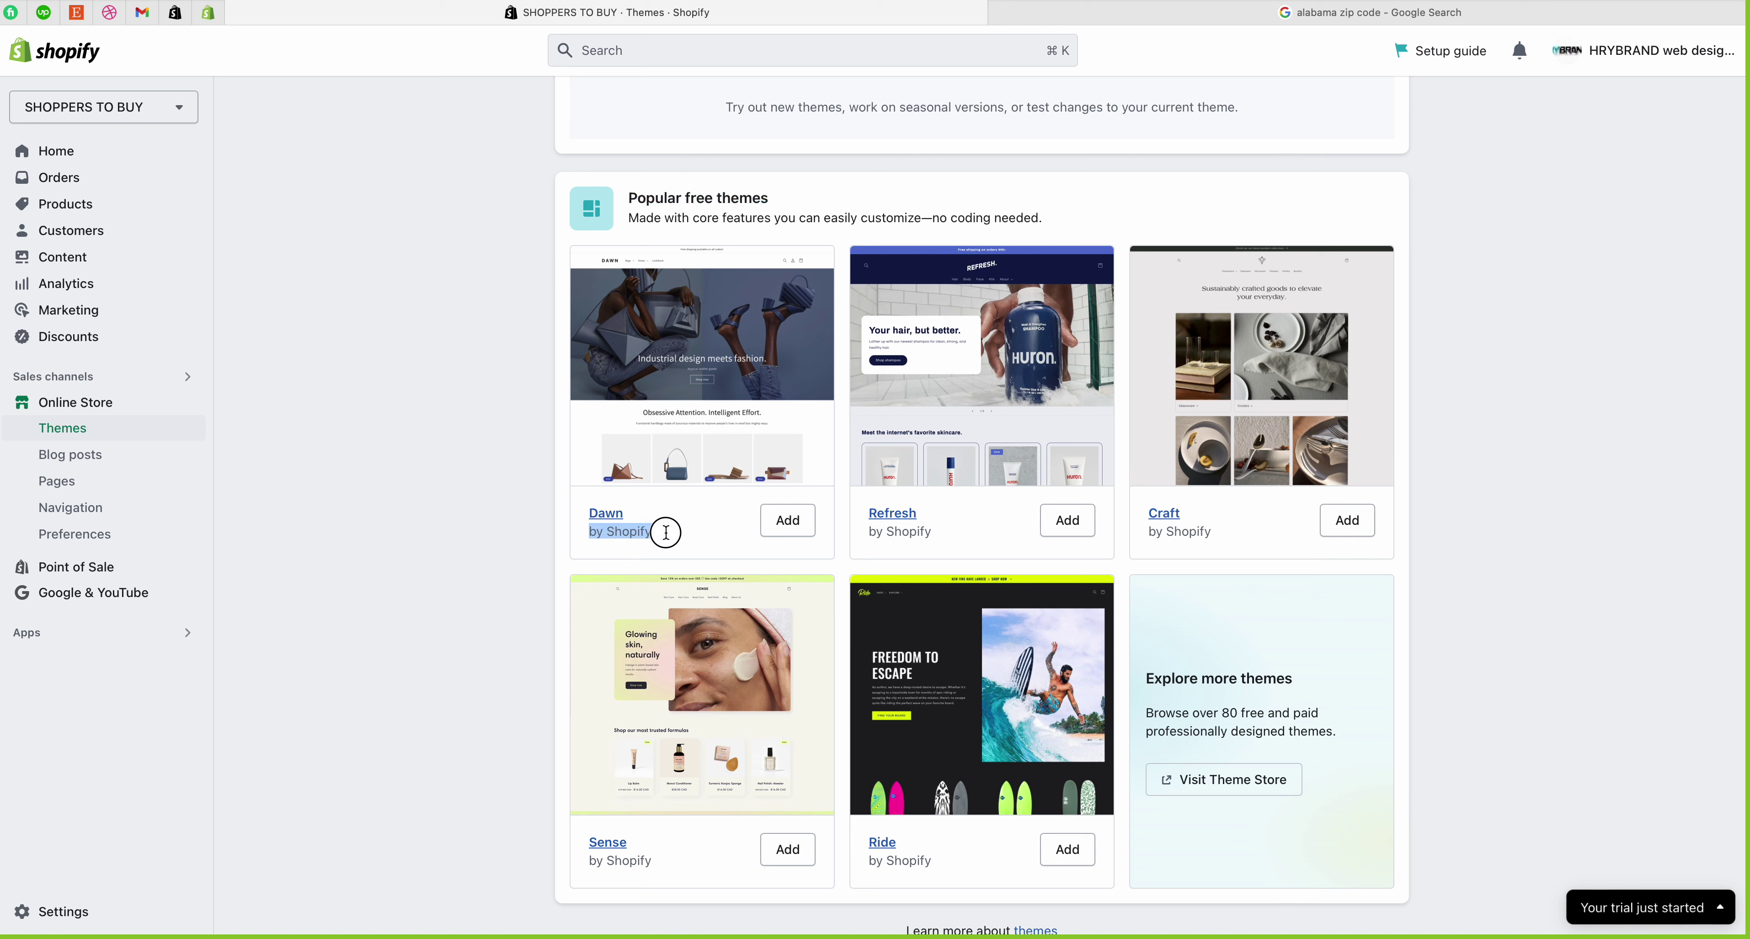
left_click(670, 535)
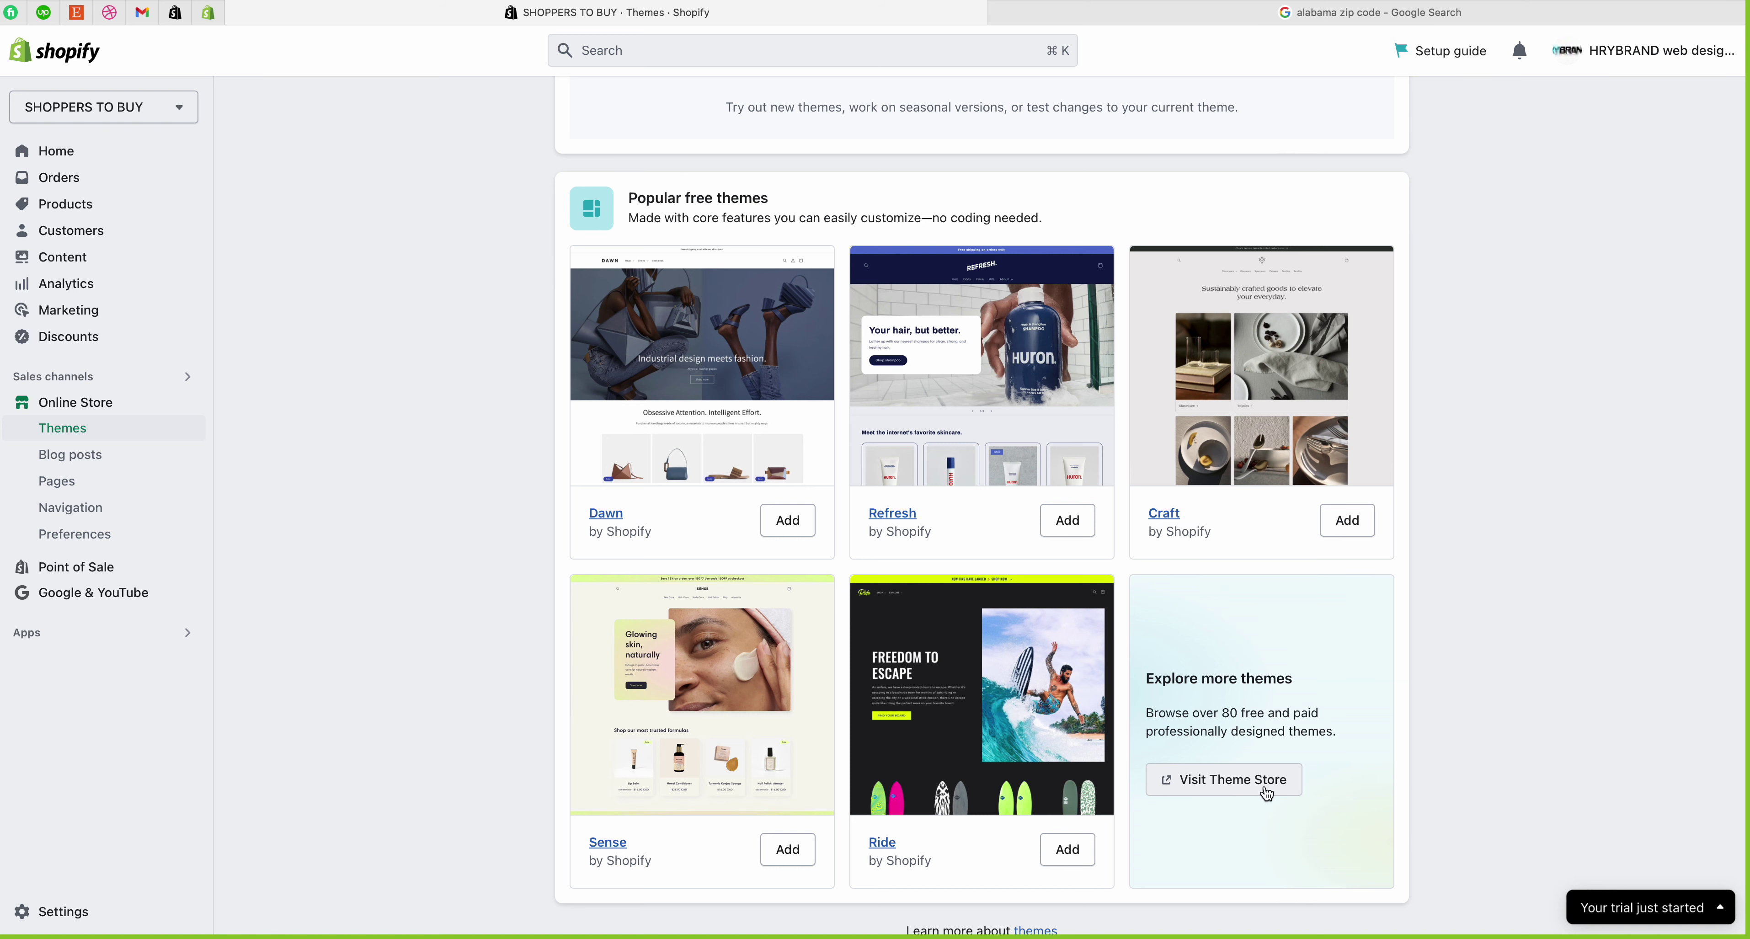
Step: Open the Theme Store from the Themes page and close the zip code search tab
left_click(1265, 790)
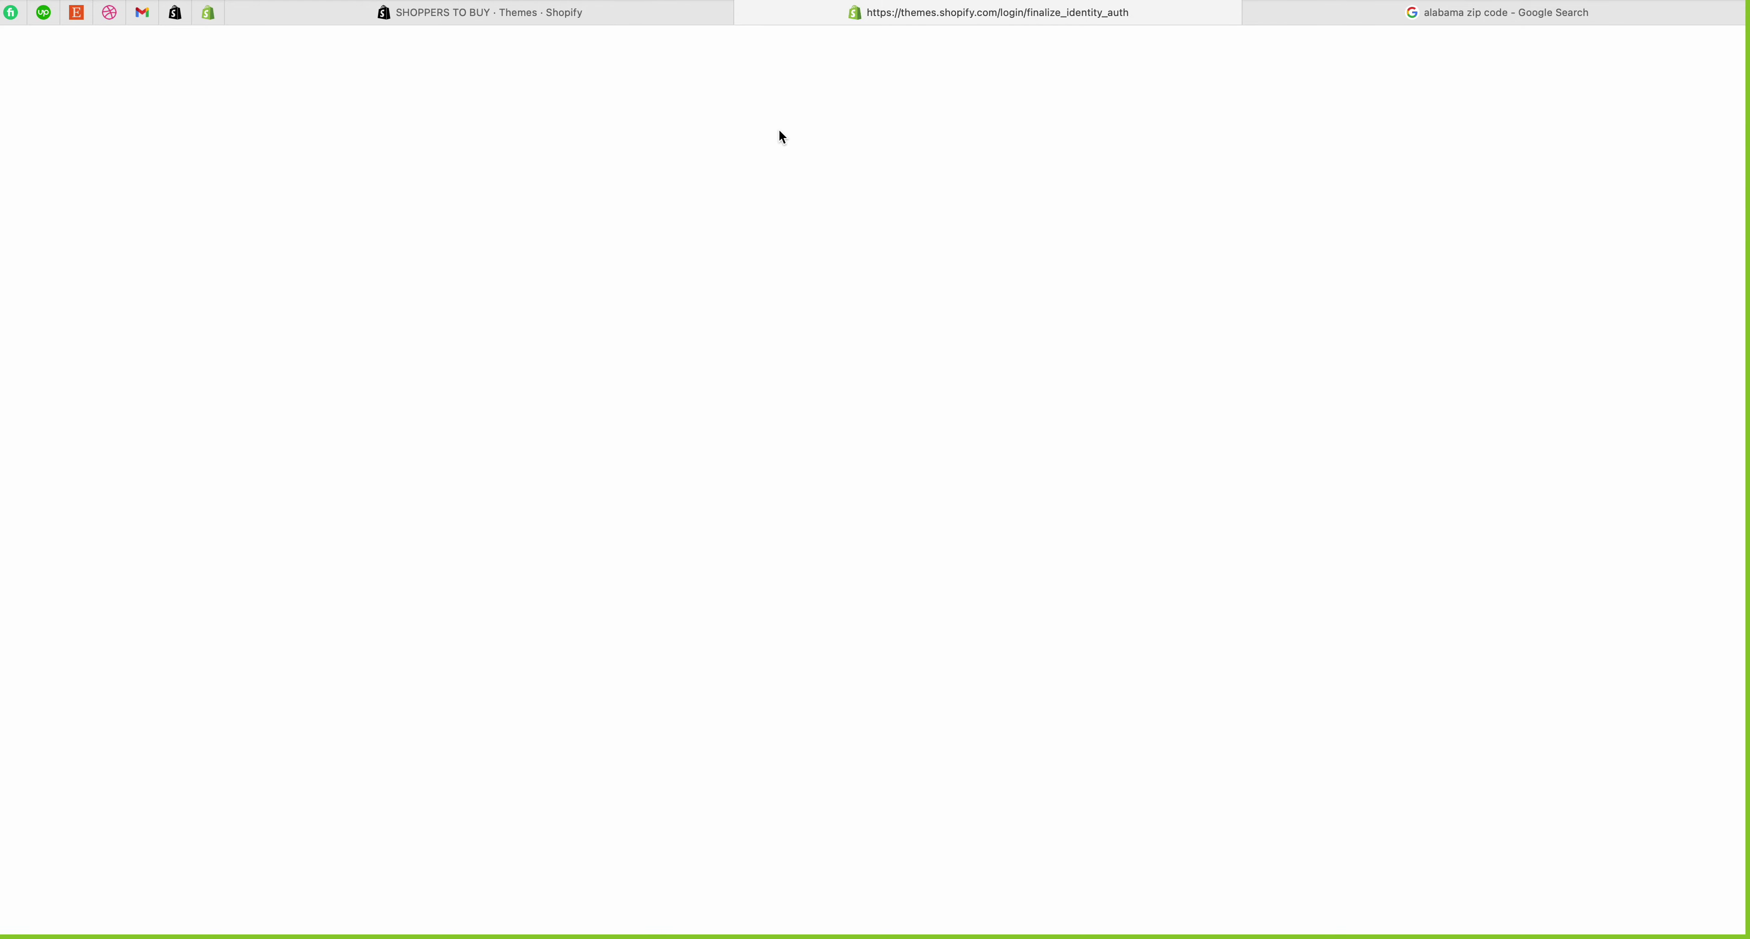
left_click(1254, 12)
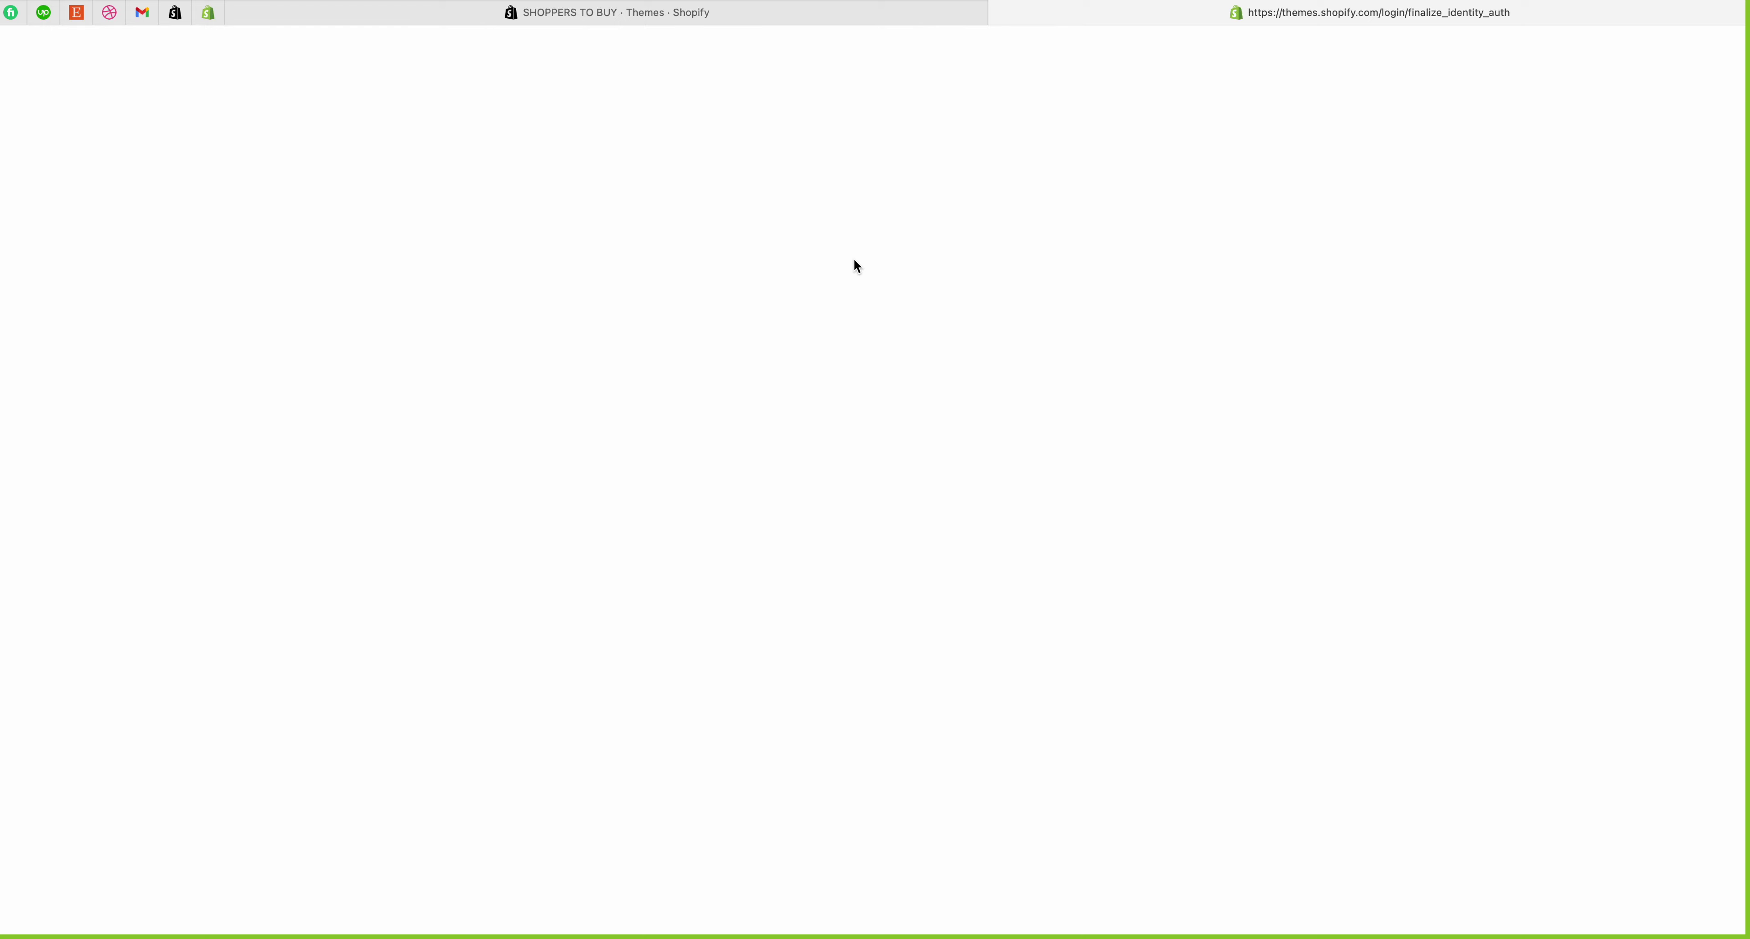
left_click(757, 12)
scroll(686, 323, "up", 2)
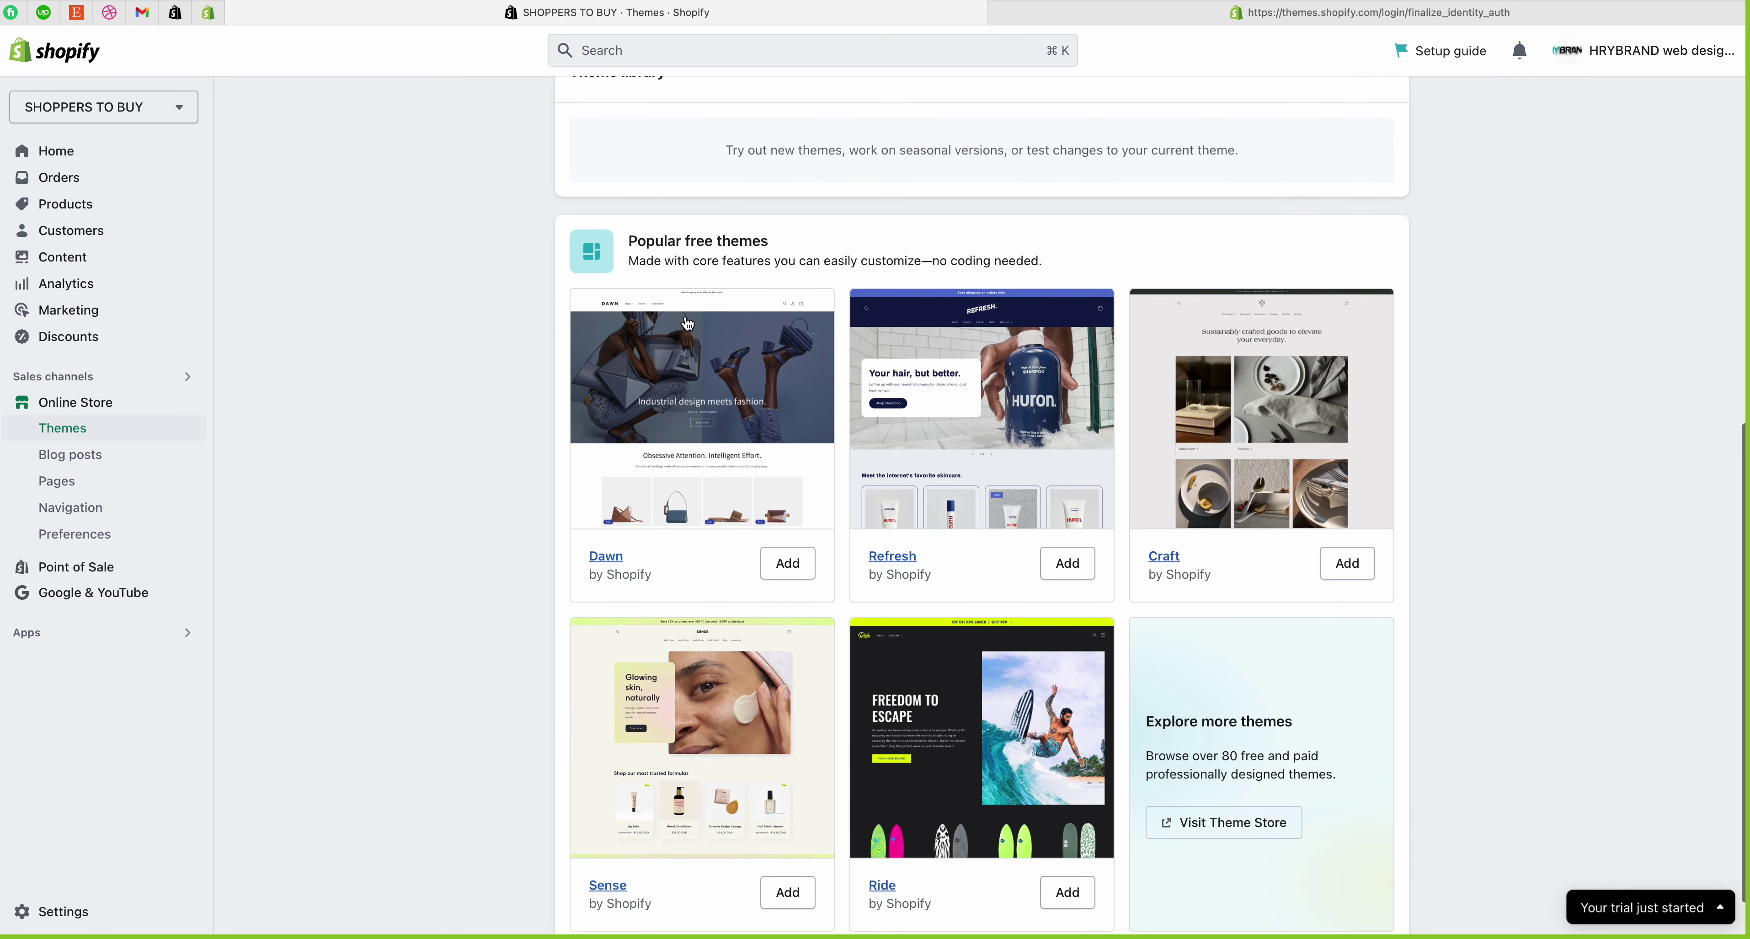
Step: Switch to the website design notes to check the planned theme choices, then return to the browser
key("super+Tab")
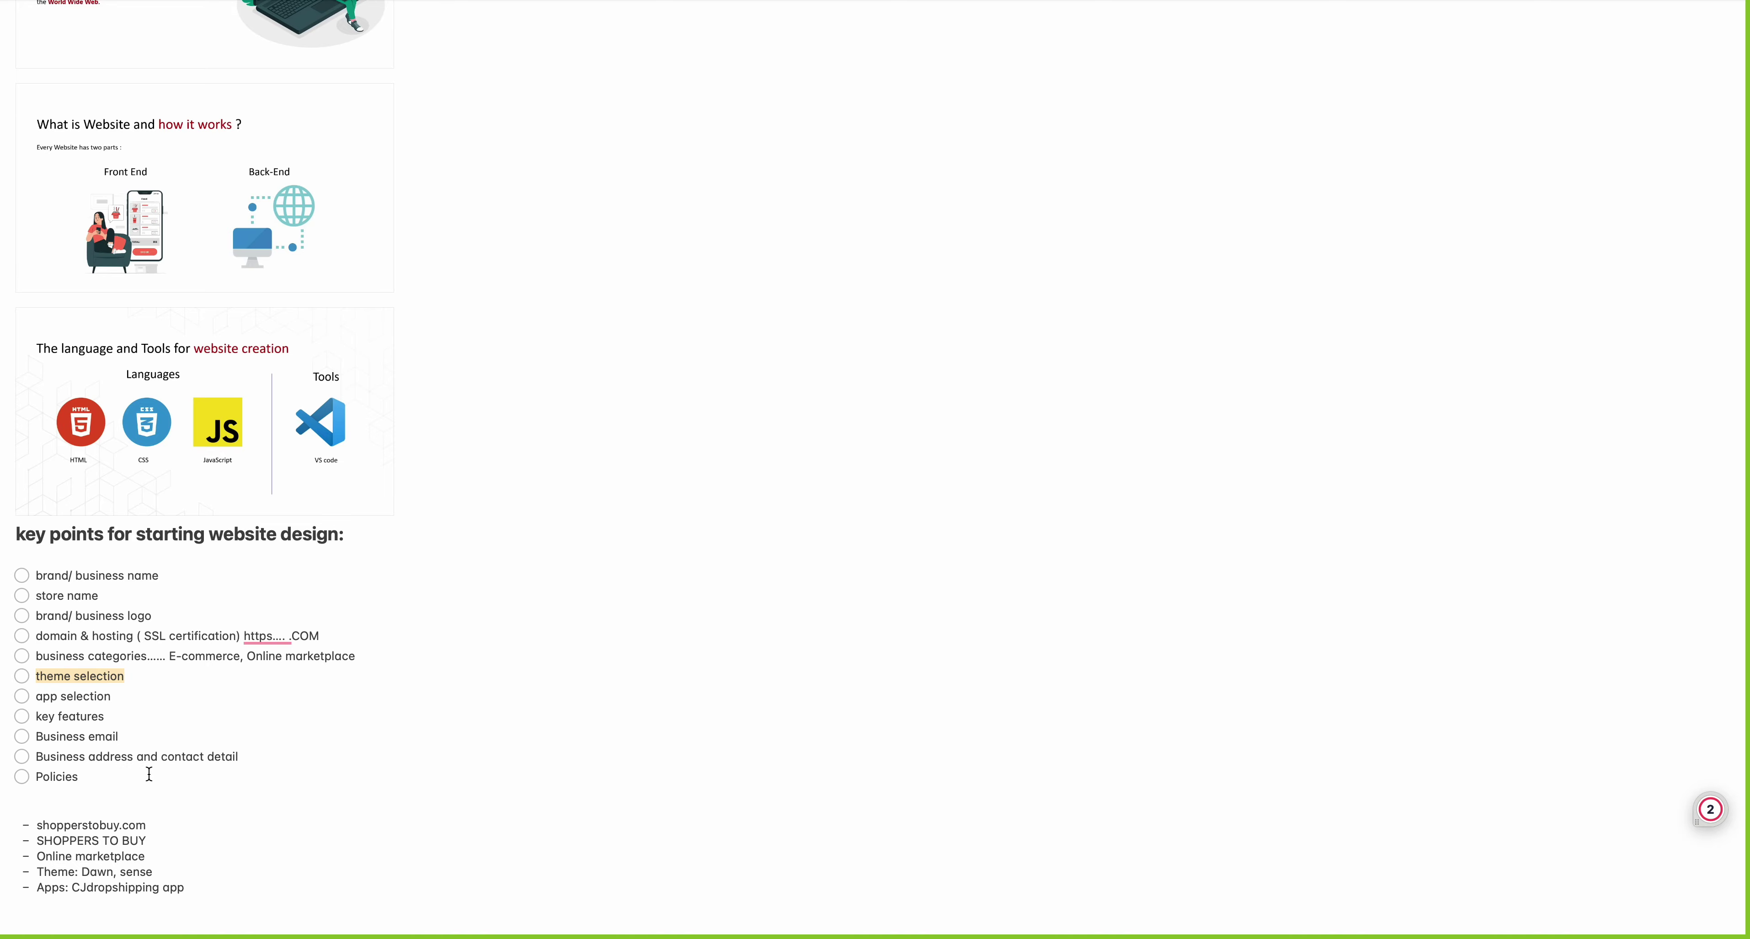
double_click(102, 871)
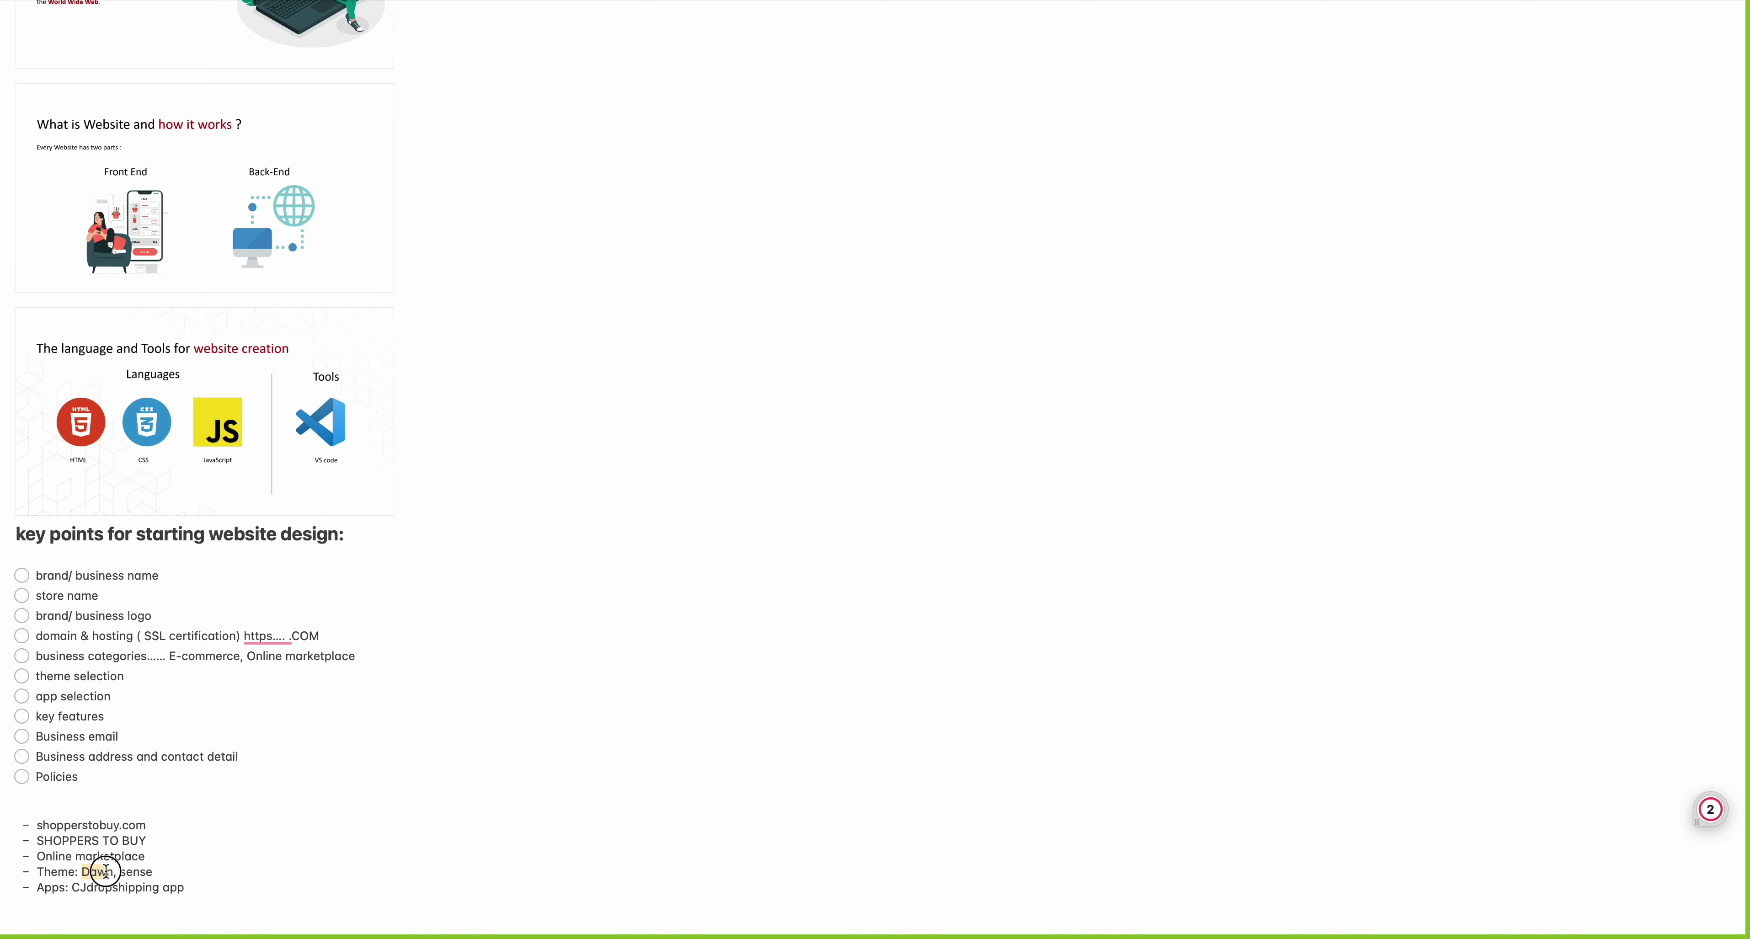
left_click_drag(106, 871, 157, 871)
key("super+Tab")
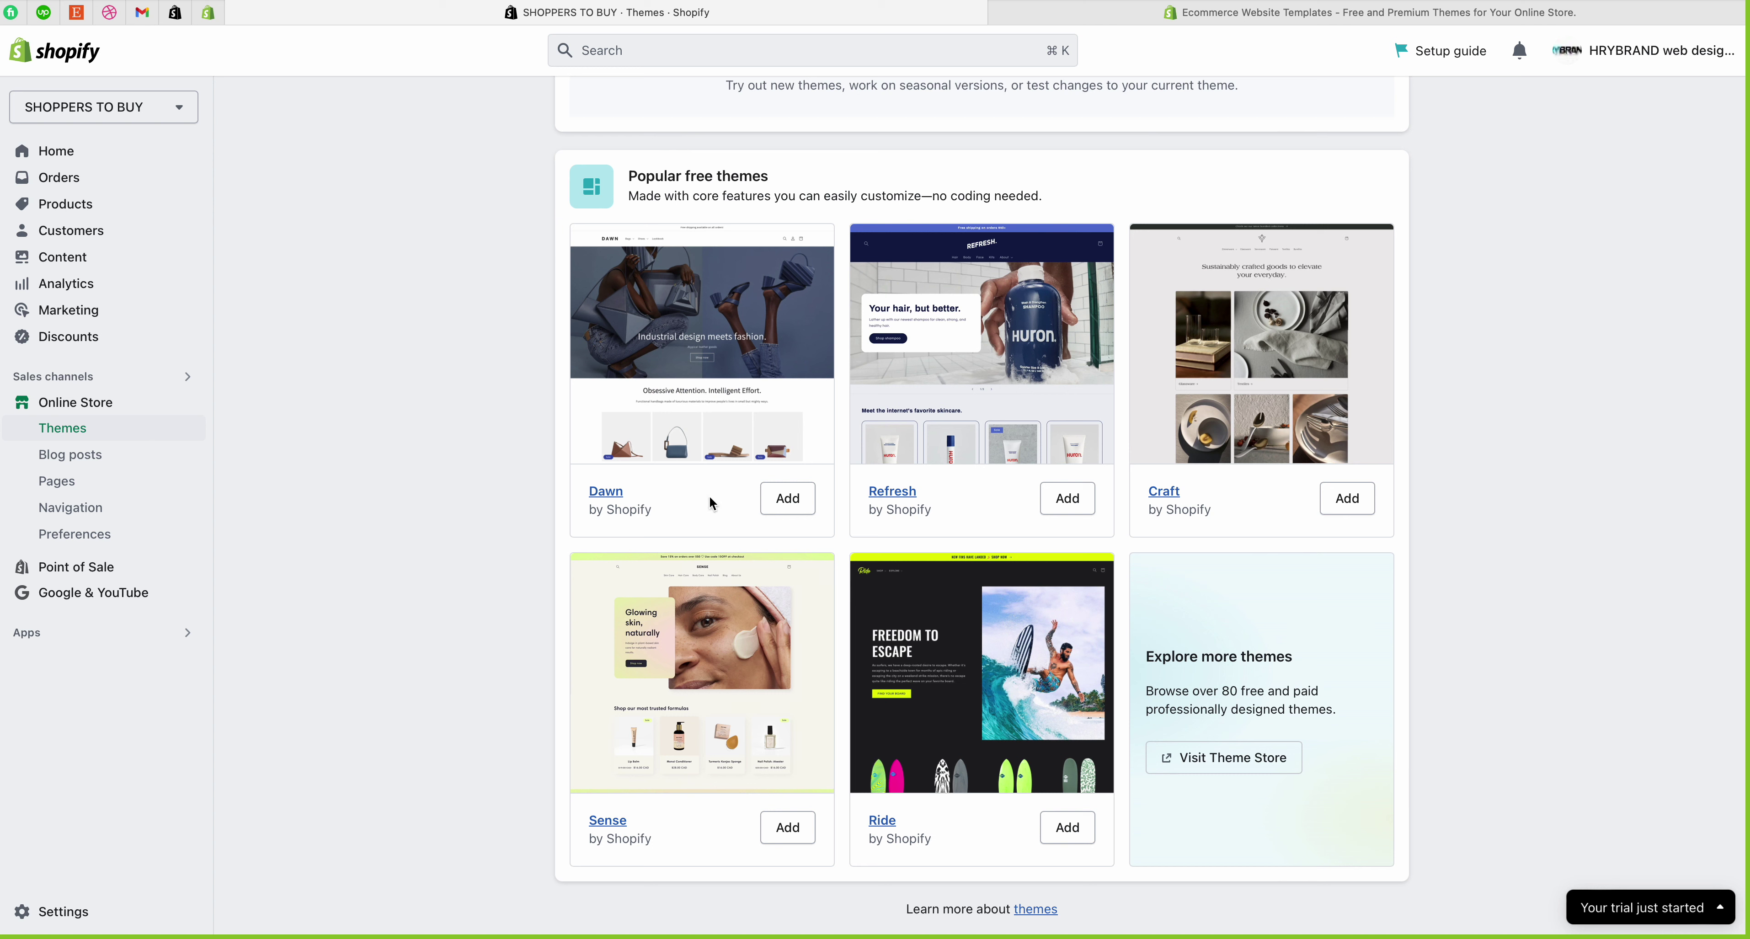
Step: Examine the Theme Store's full theme listing and its numbers of free and paid themes
left_click(1204, 26)
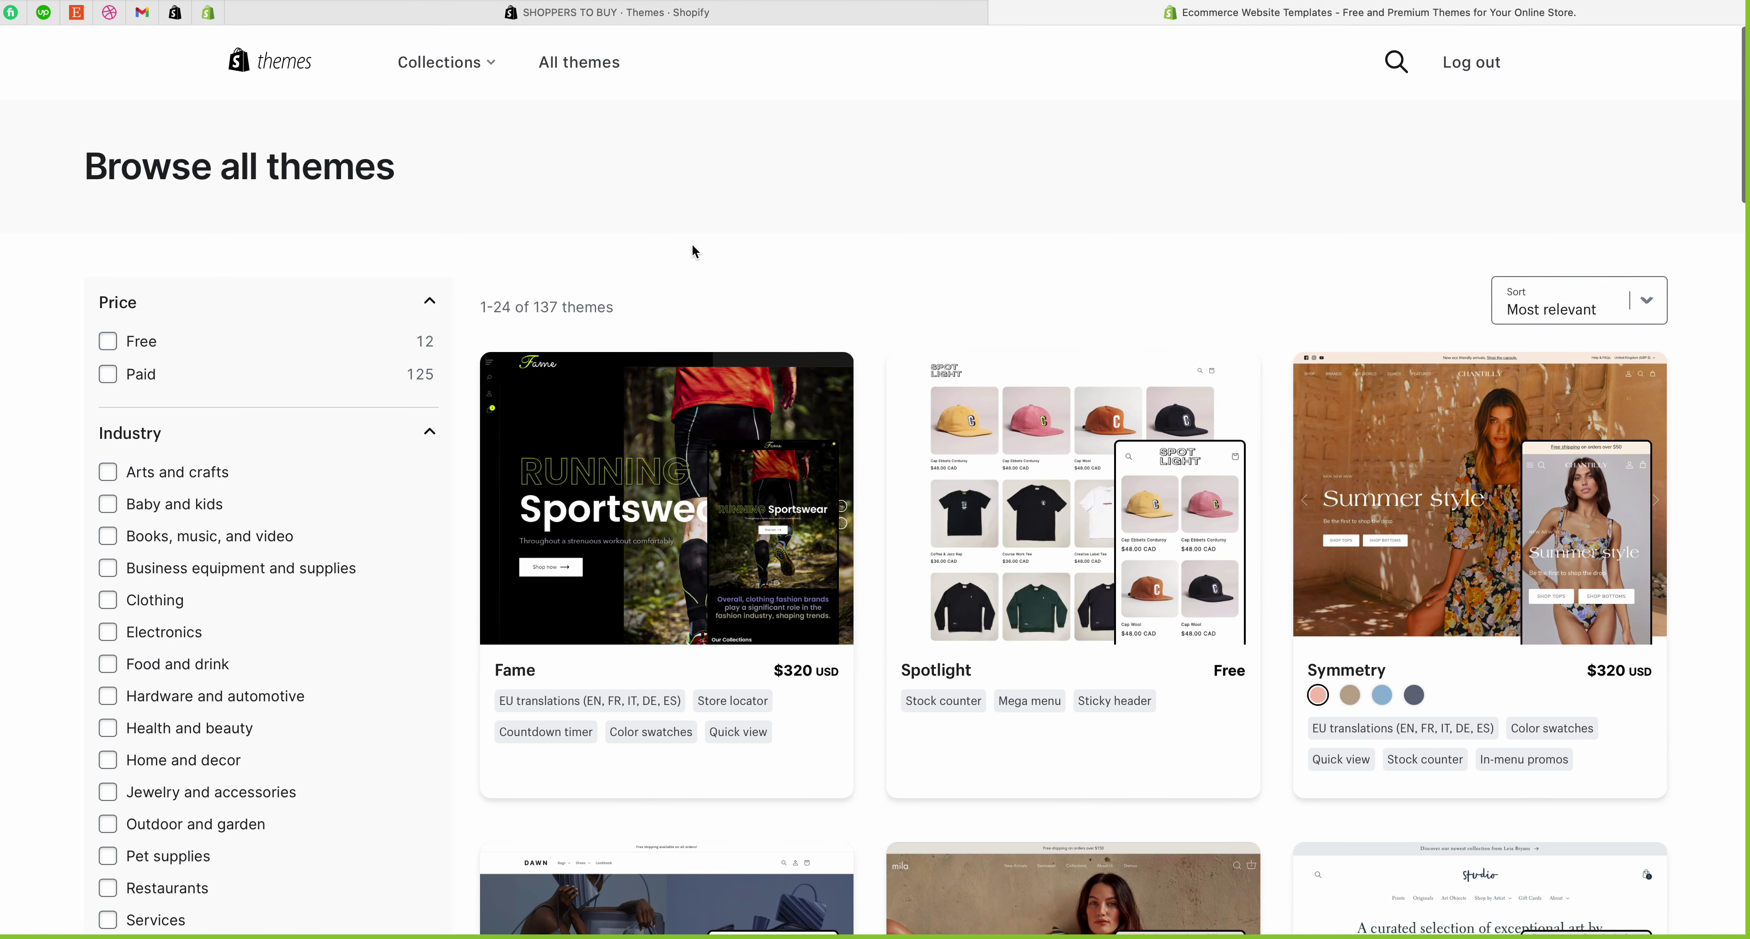
left_click(715, 16)
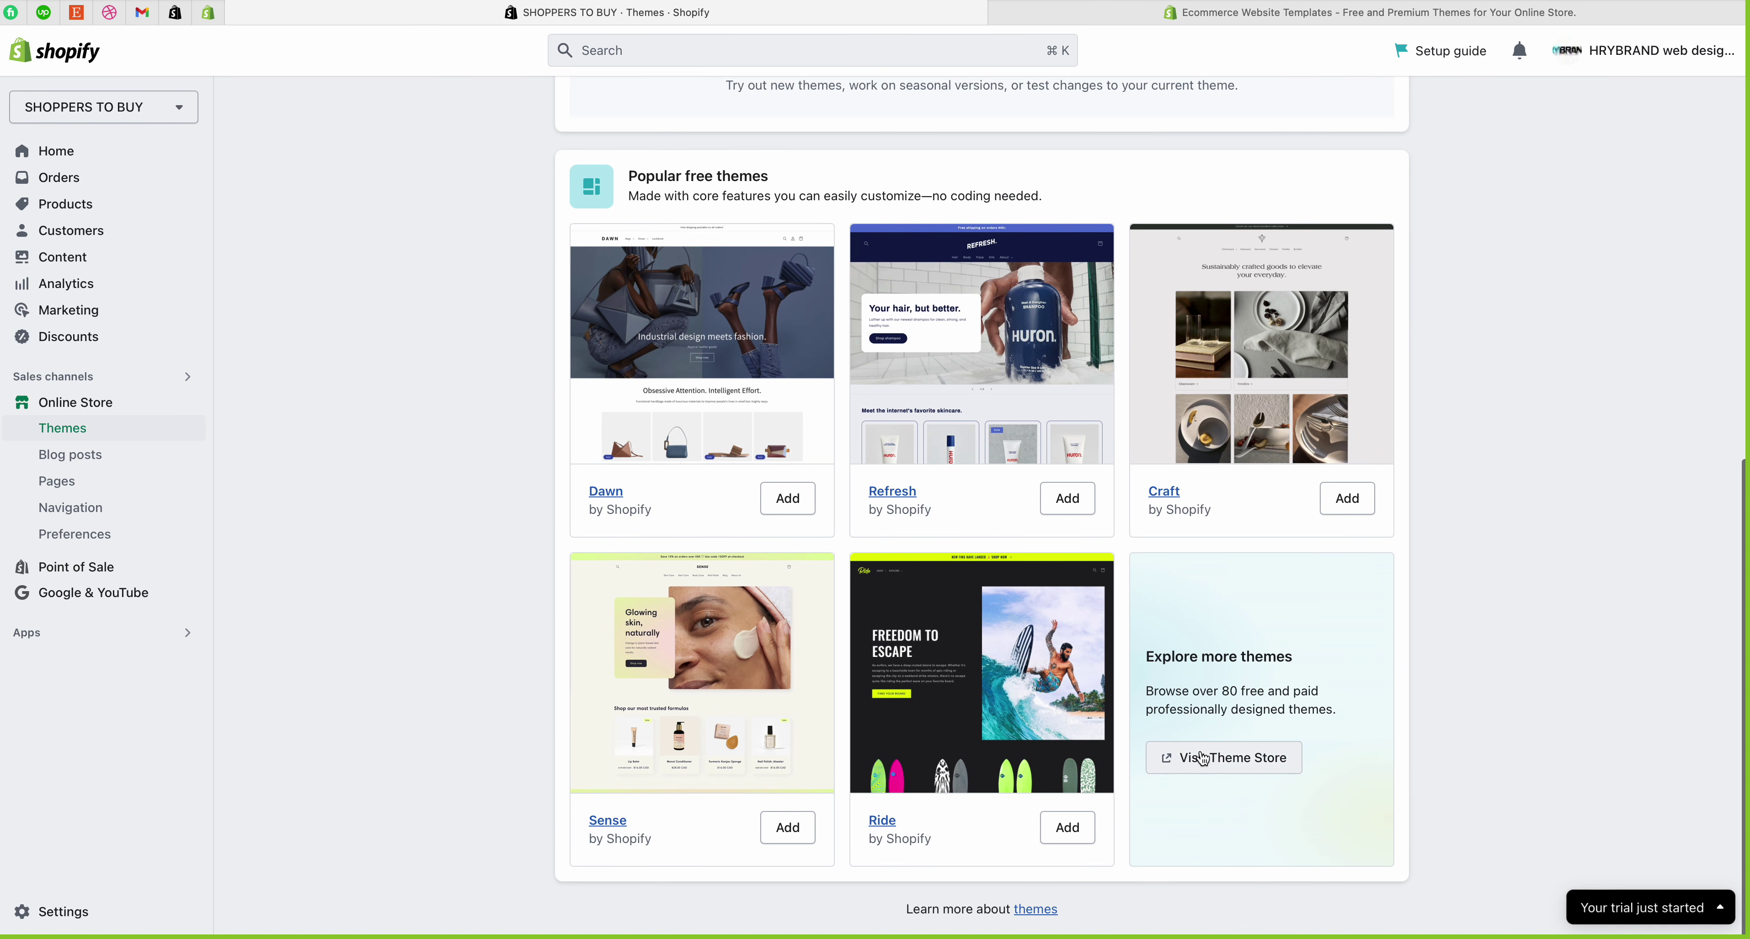
left_click(1312, 17)
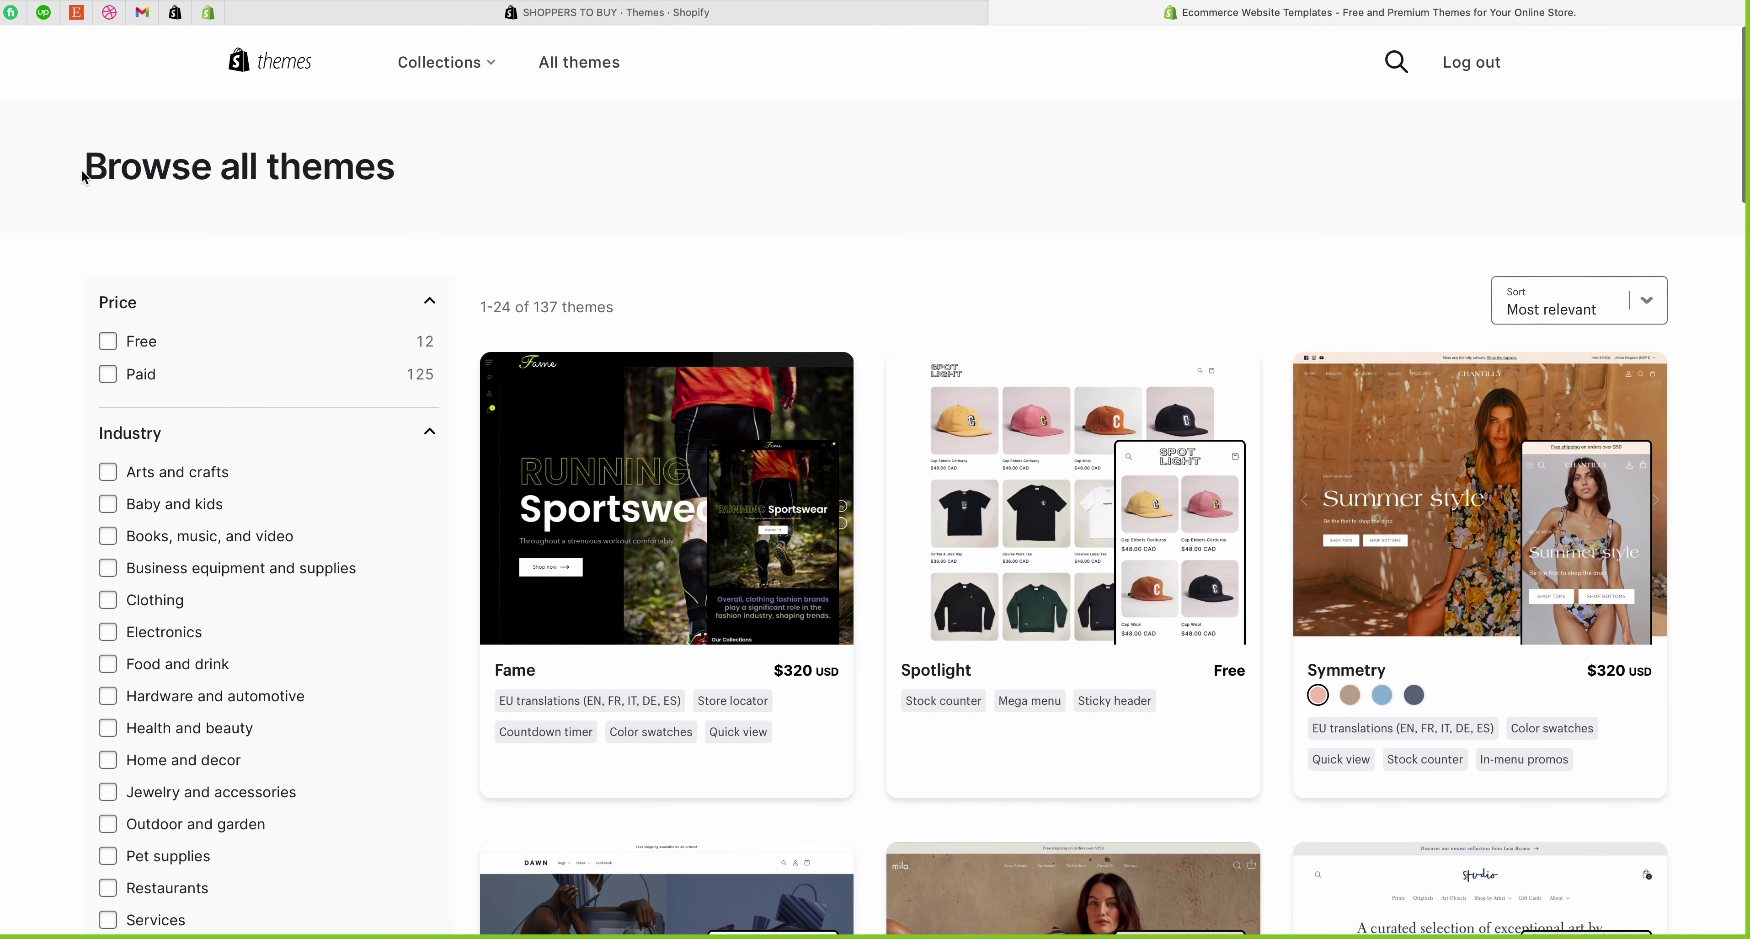
left_click_drag(82, 172, 417, 176)
left_click(454, 178)
left_click_drag(415, 340, 438, 342)
left_click(446, 354)
left_click_drag(404, 378, 439, 377)
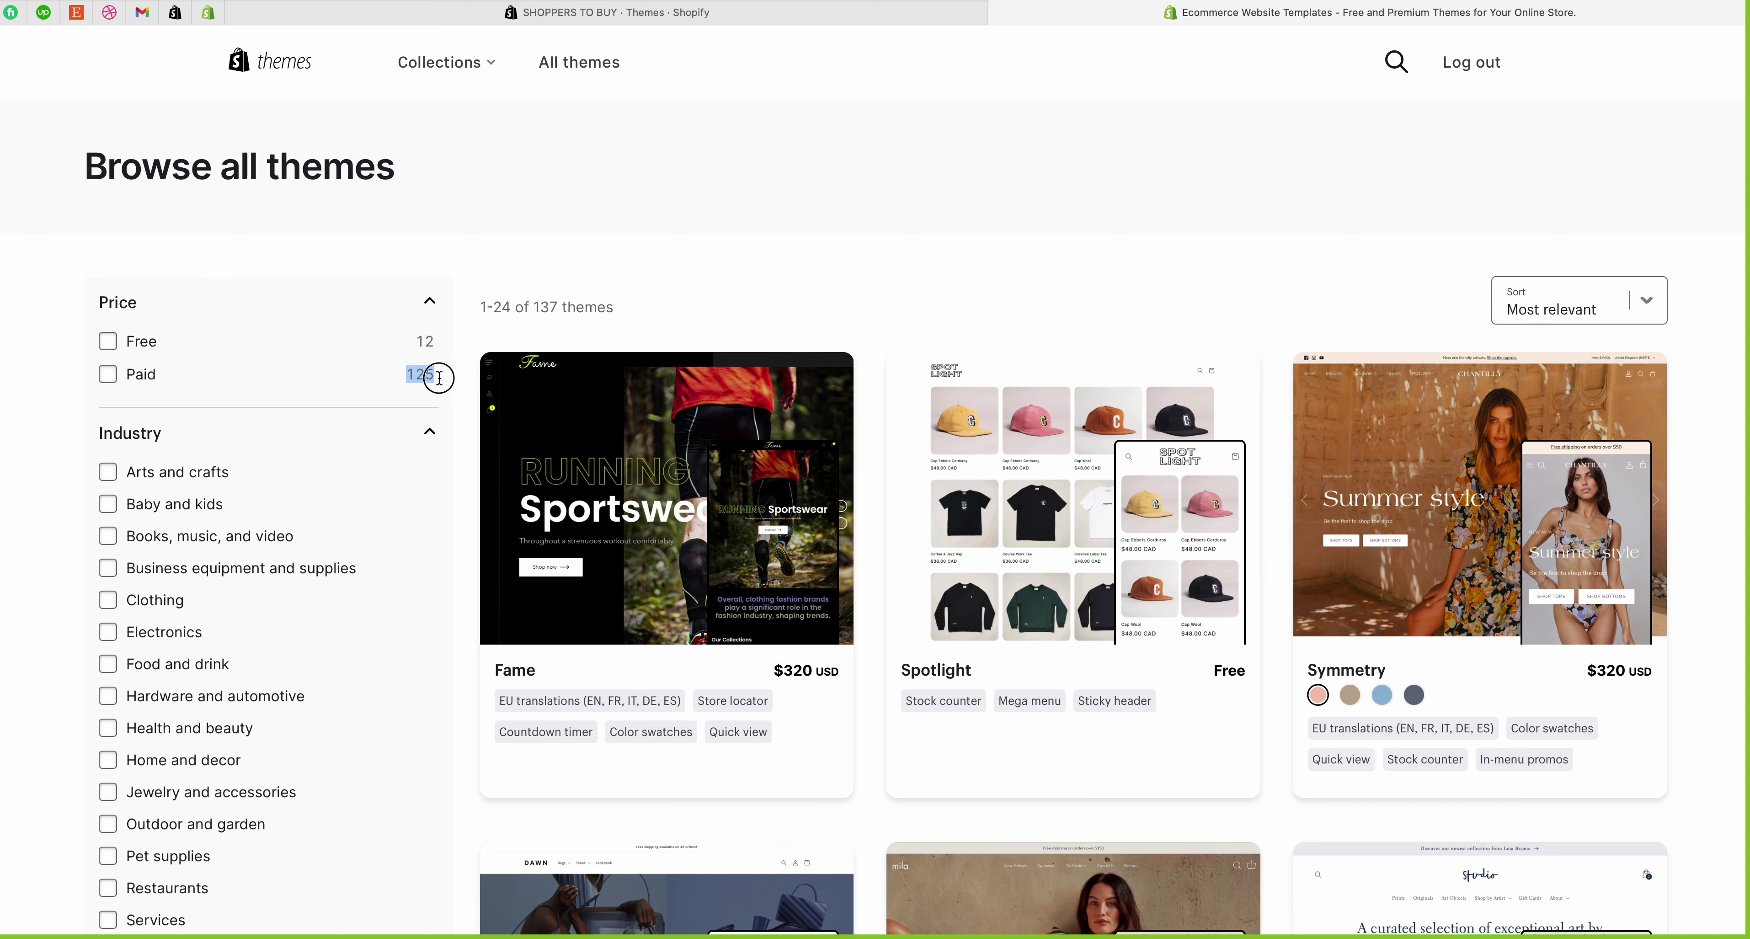
left_click(457, 404)
Step: Sort the Theme Store listing by Popularity
scroll(461, 413, "down", 2)
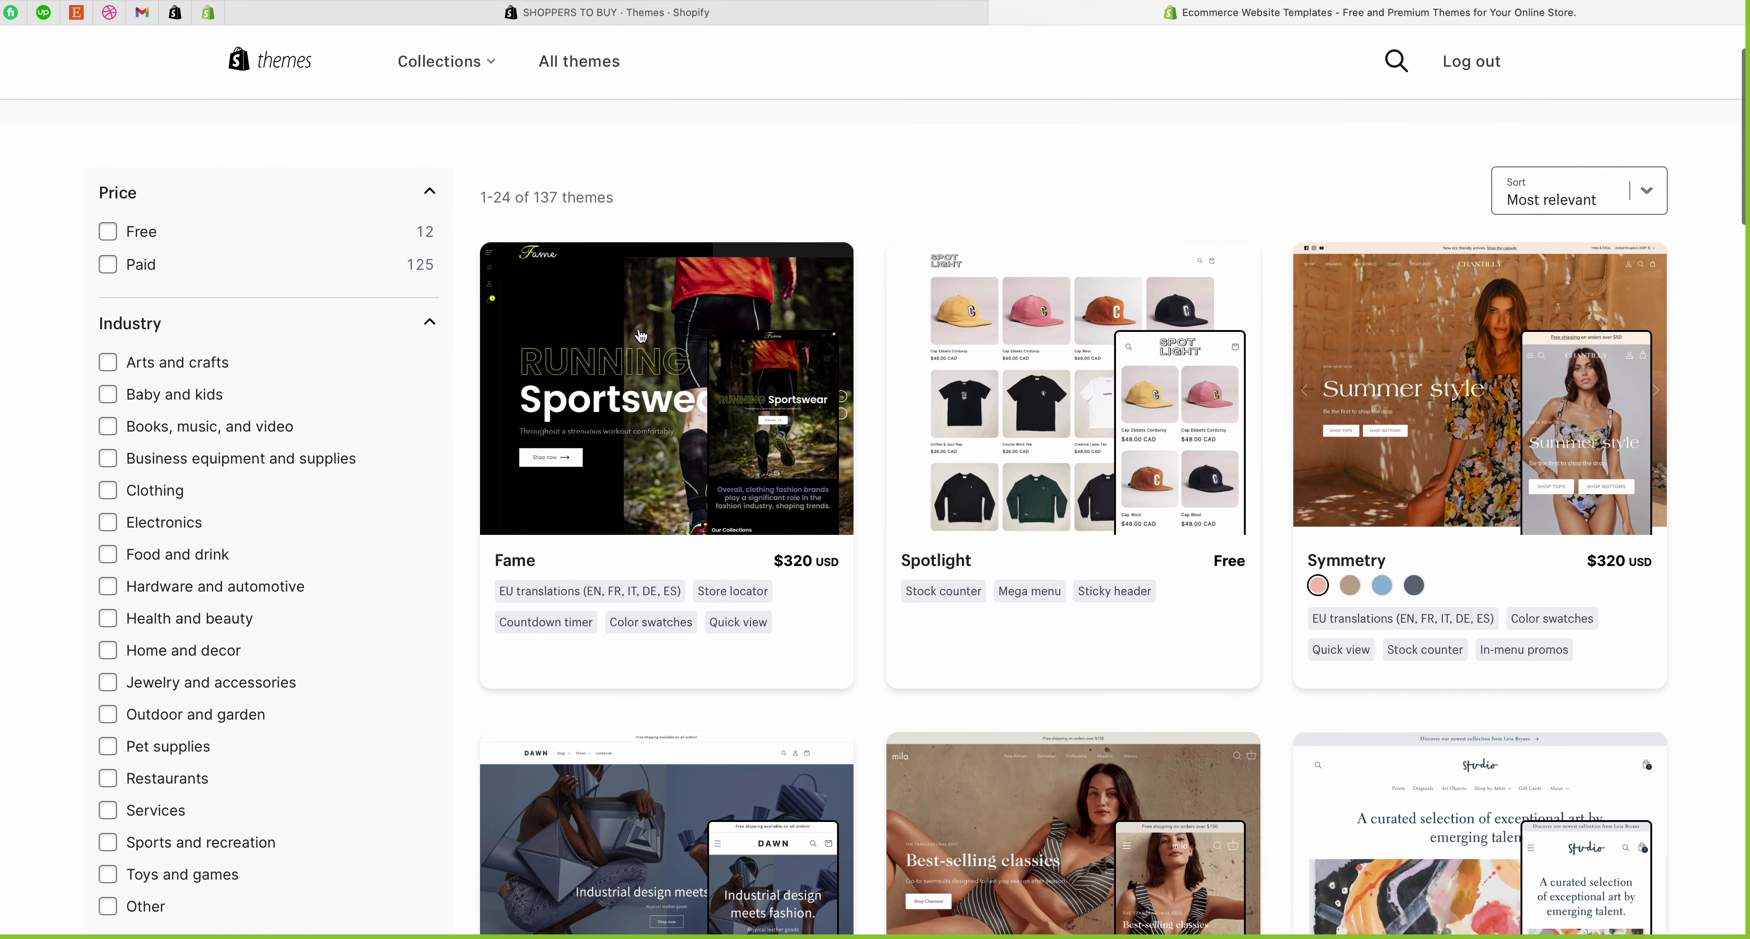
left_click(1570, 202)
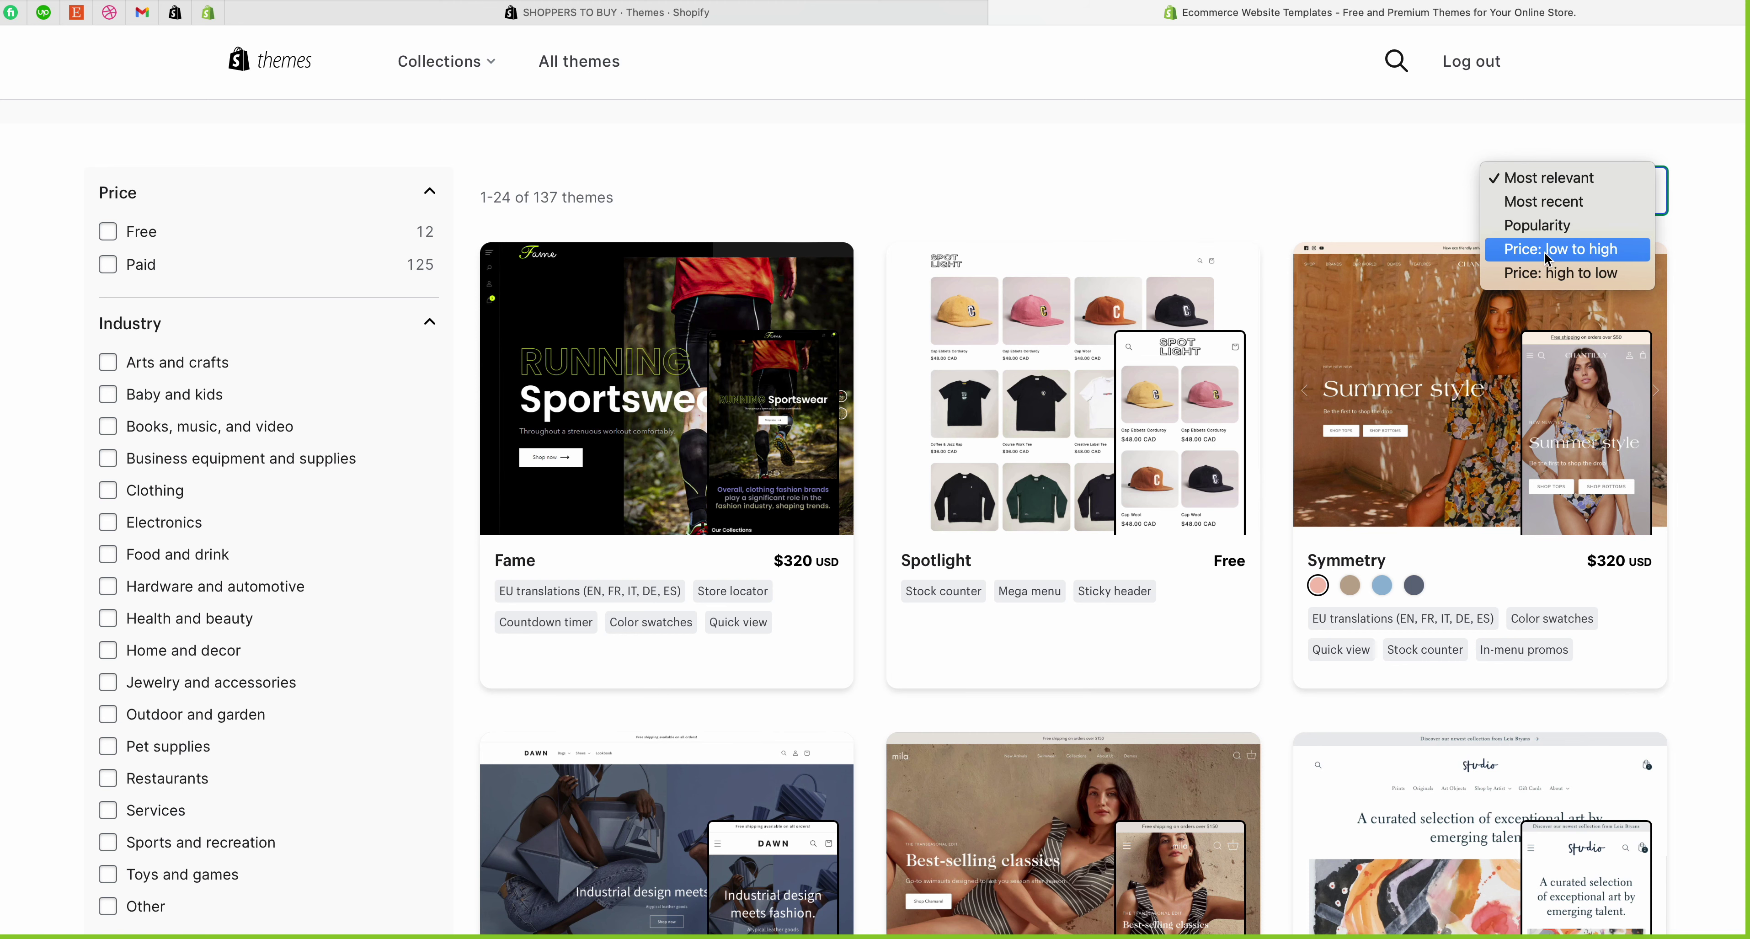
left_click(1544, 236)
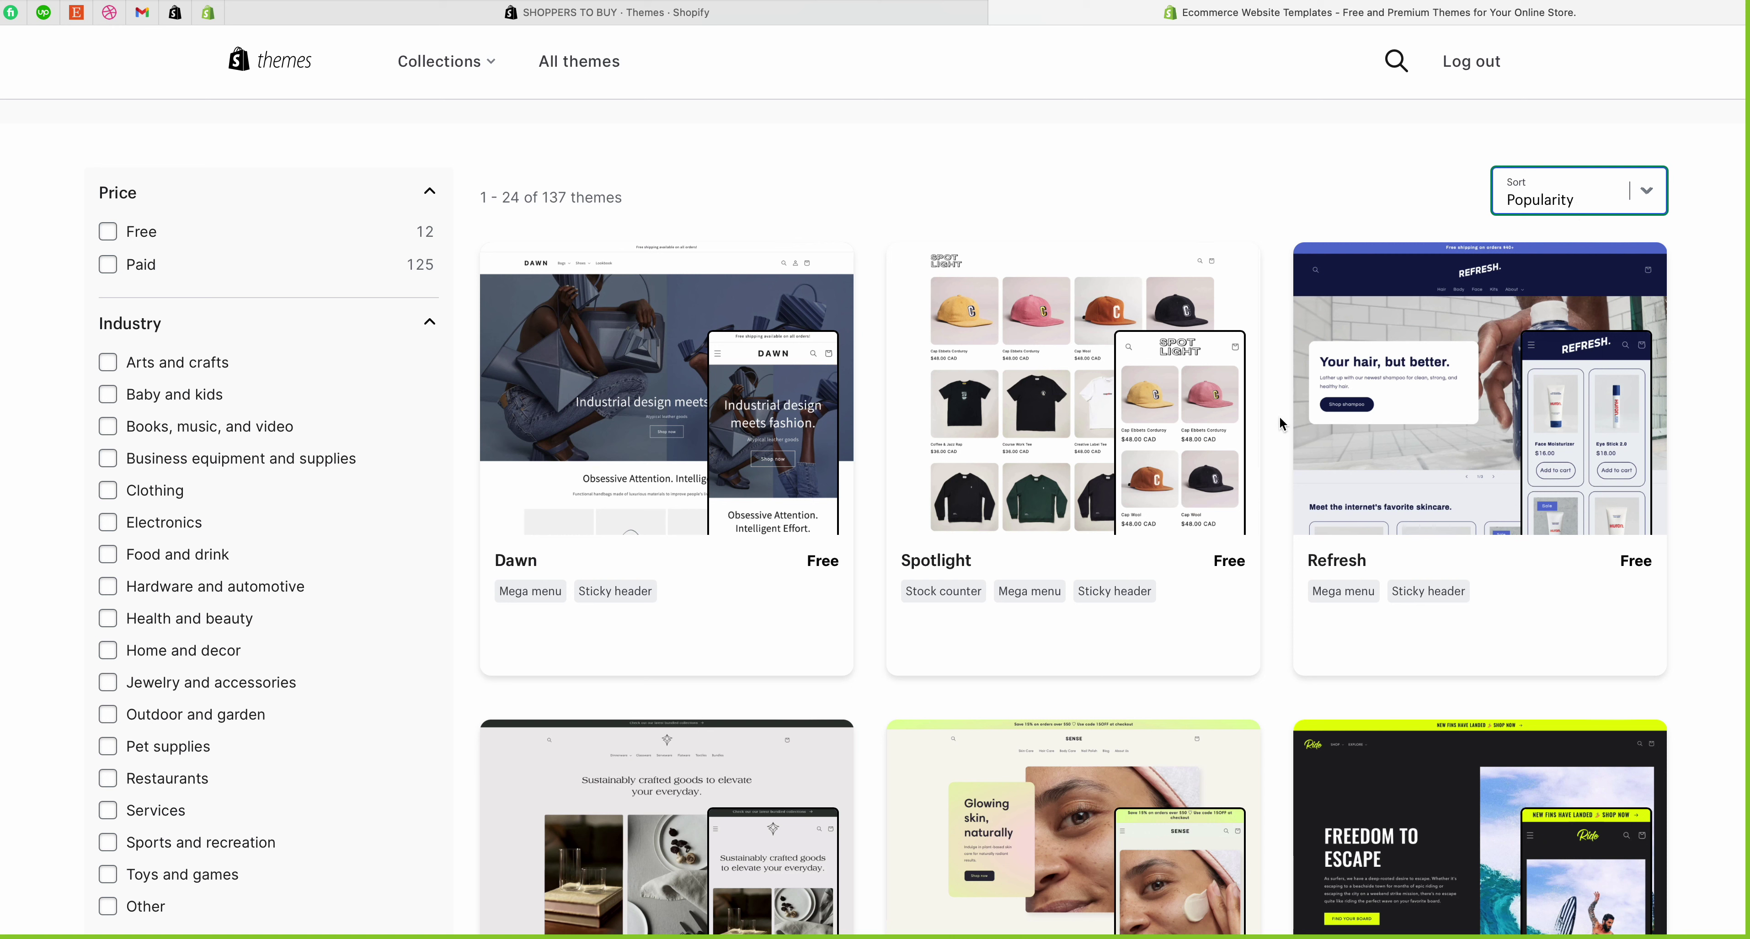
Step: Browse the popularity-sorted themes and compare the designs, prices and features of the free ones
scroll(1281, 423, "down", 1)
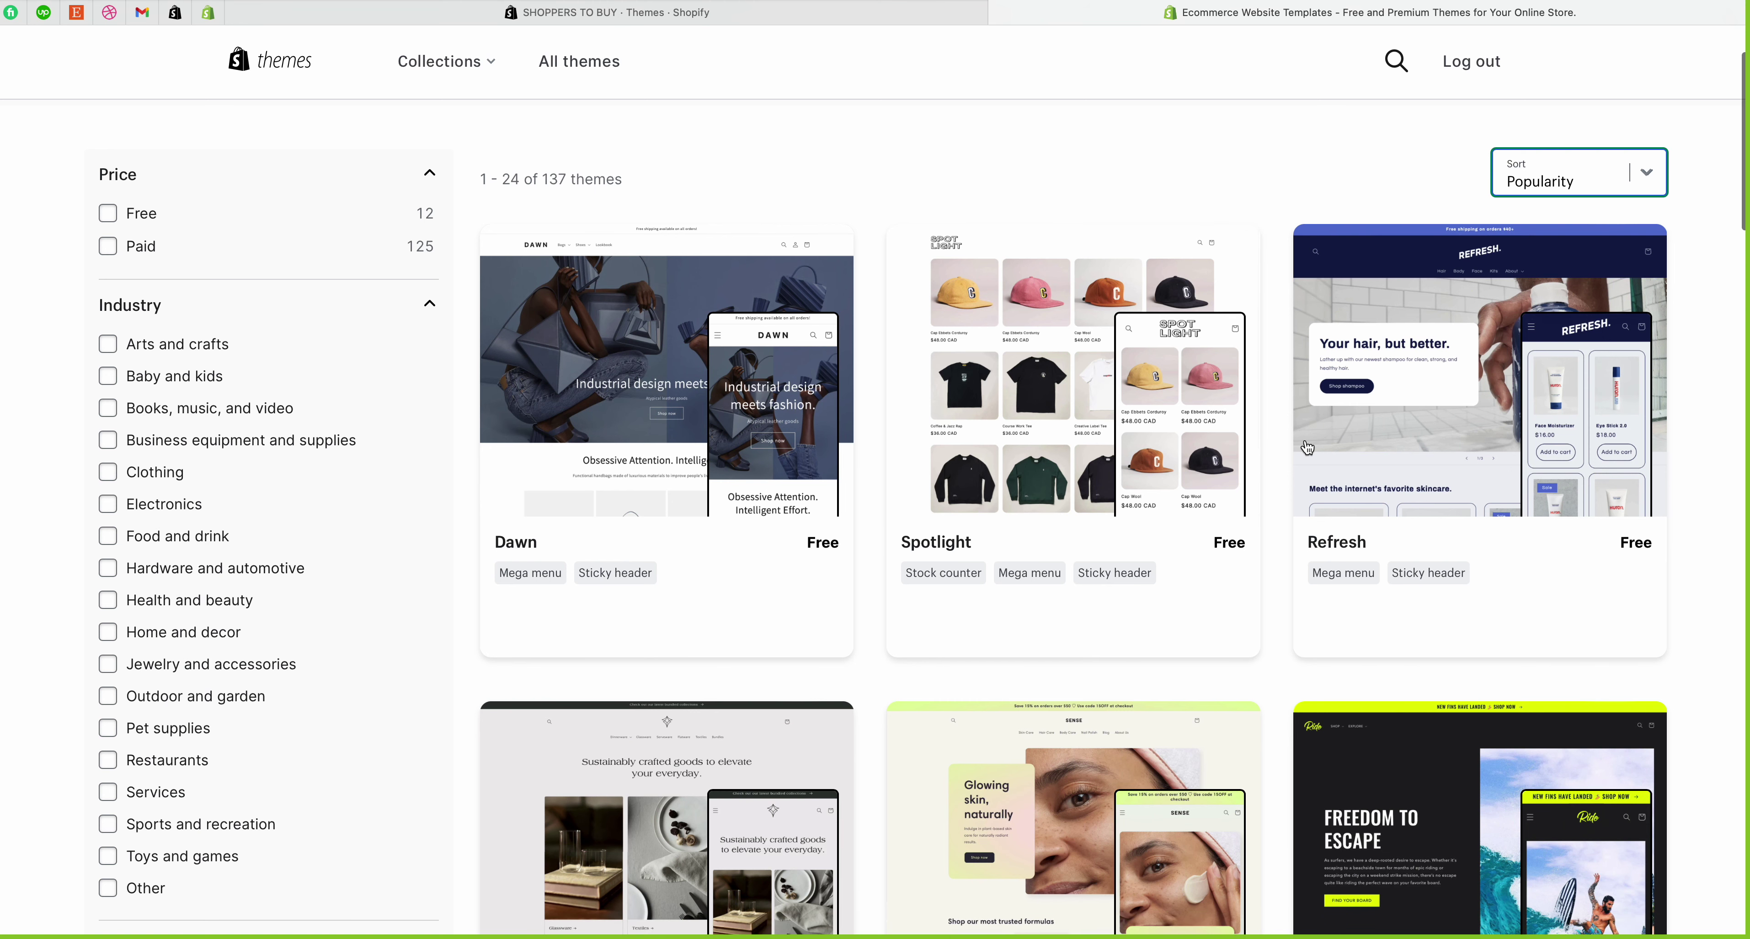
scroll(1306, 445, "down", 5)
scroll(1306, 440, "down", 1)
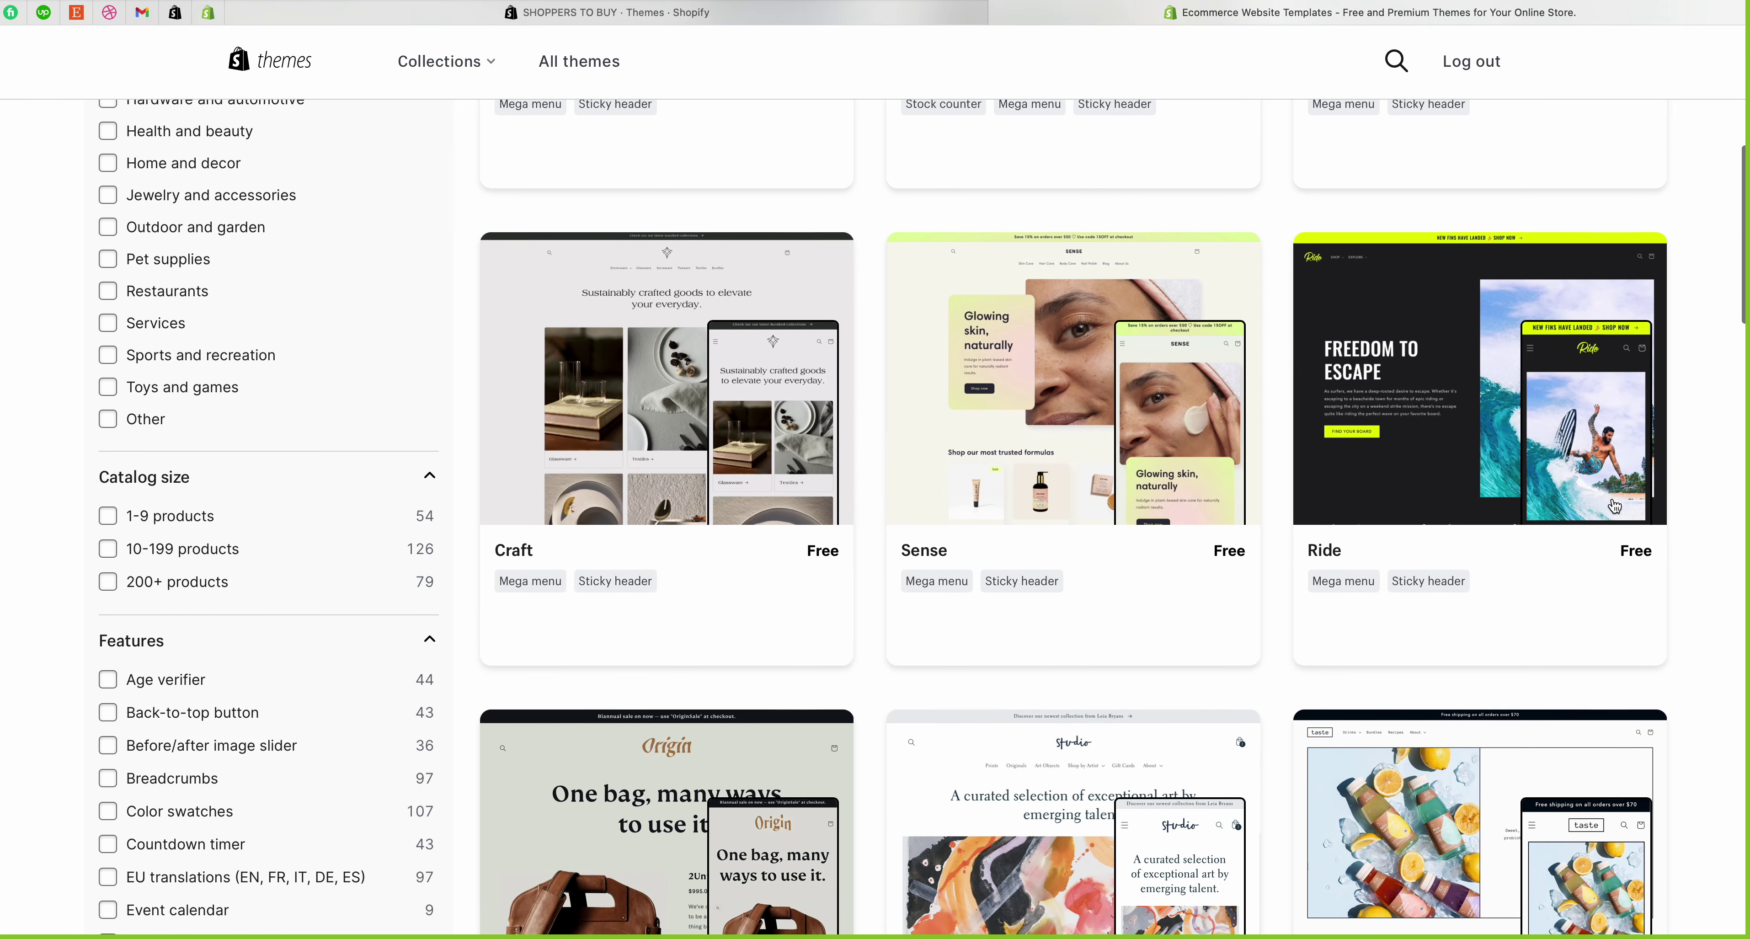
scroll(1615, 506, "down", 5)
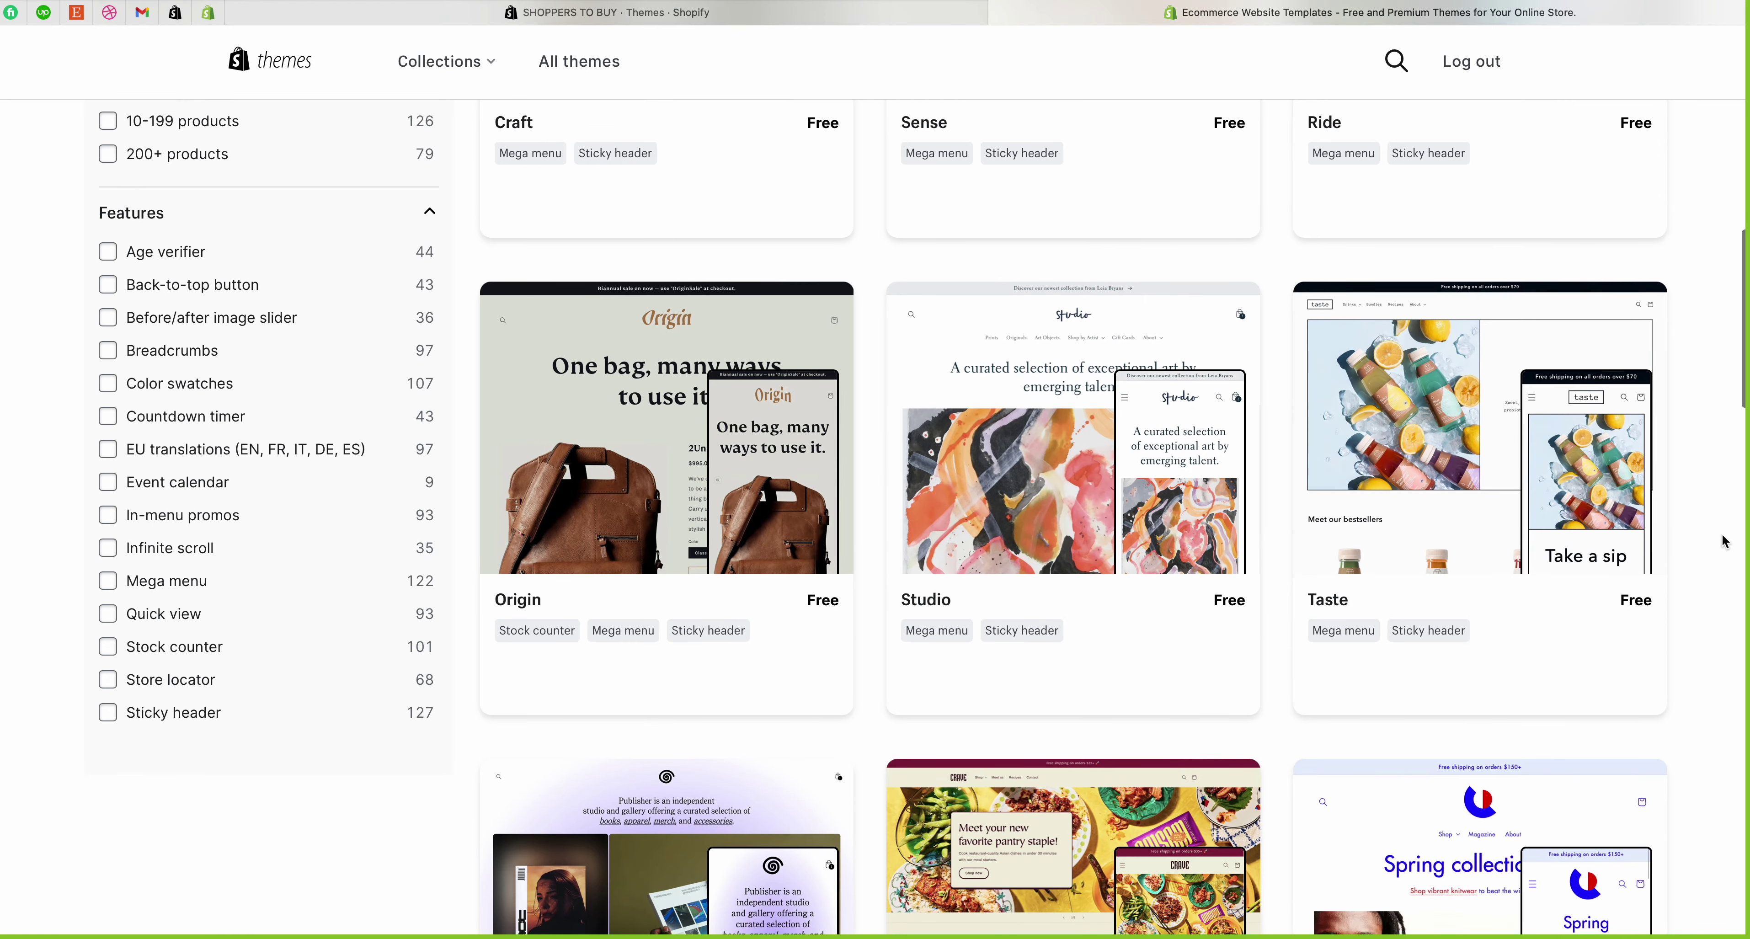
scroll(1723, 541, "down", 5)
scroll(1301, 571, "down", 5)
scroll(1303, 569, "up", 15)
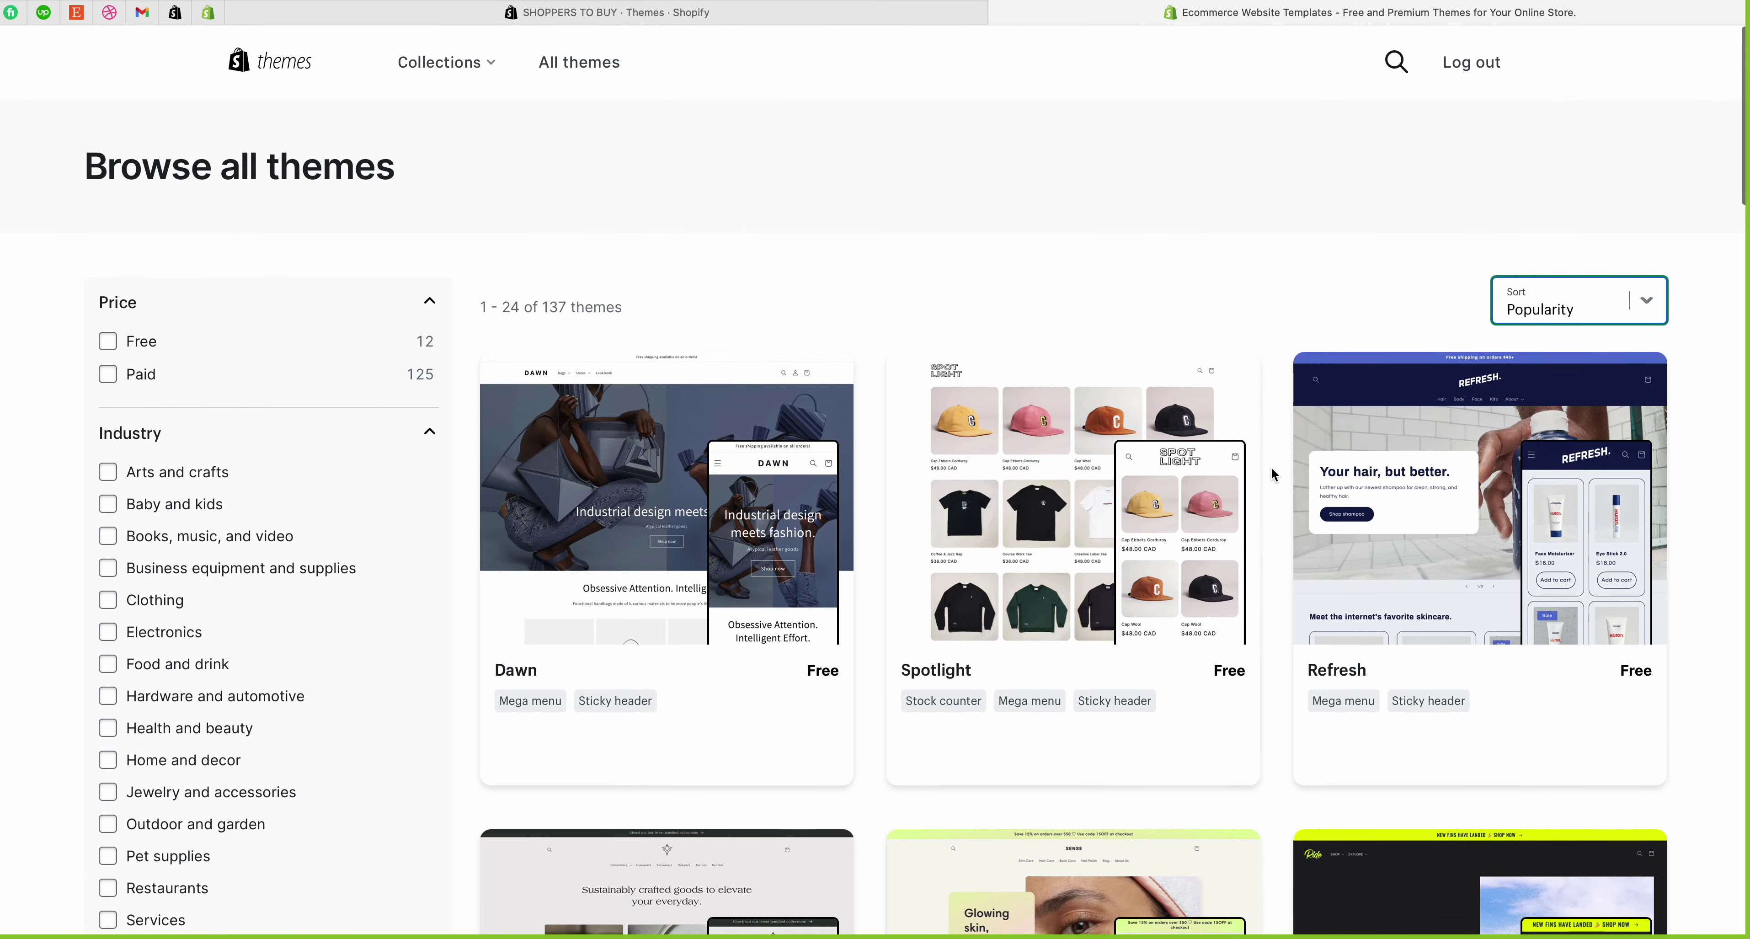
scroll(1272, 471, "down", 3)
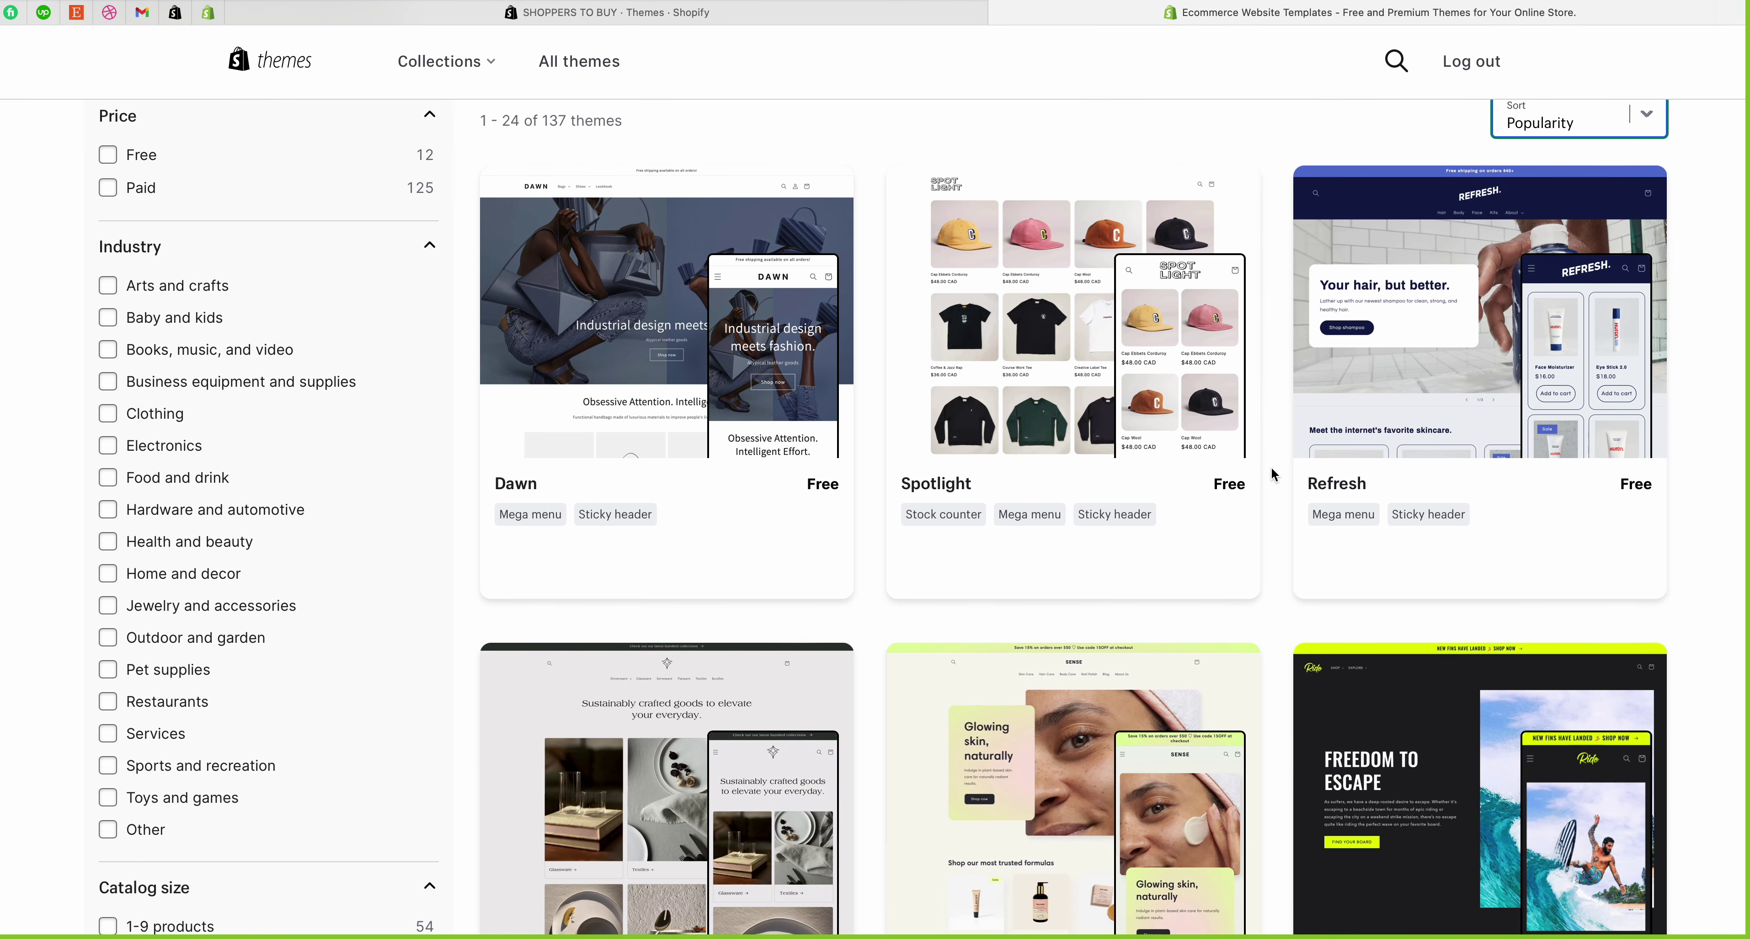
scroll(1273, 474, "down", 1)
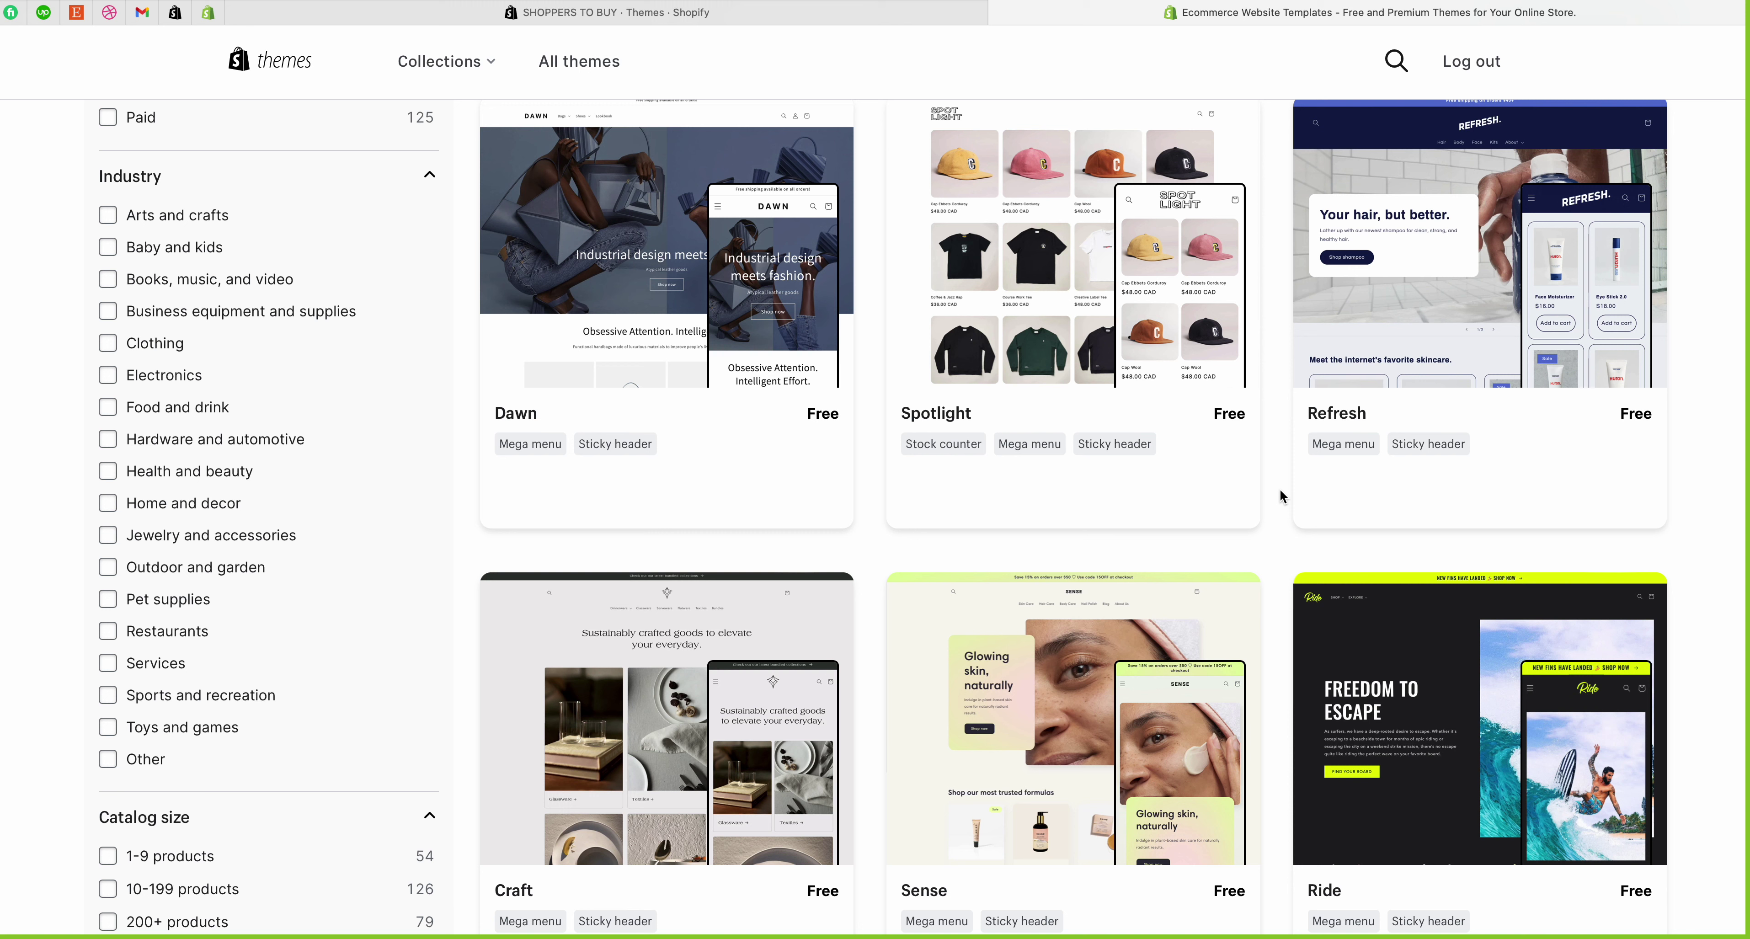
scroll(565, 259, "up", 1)
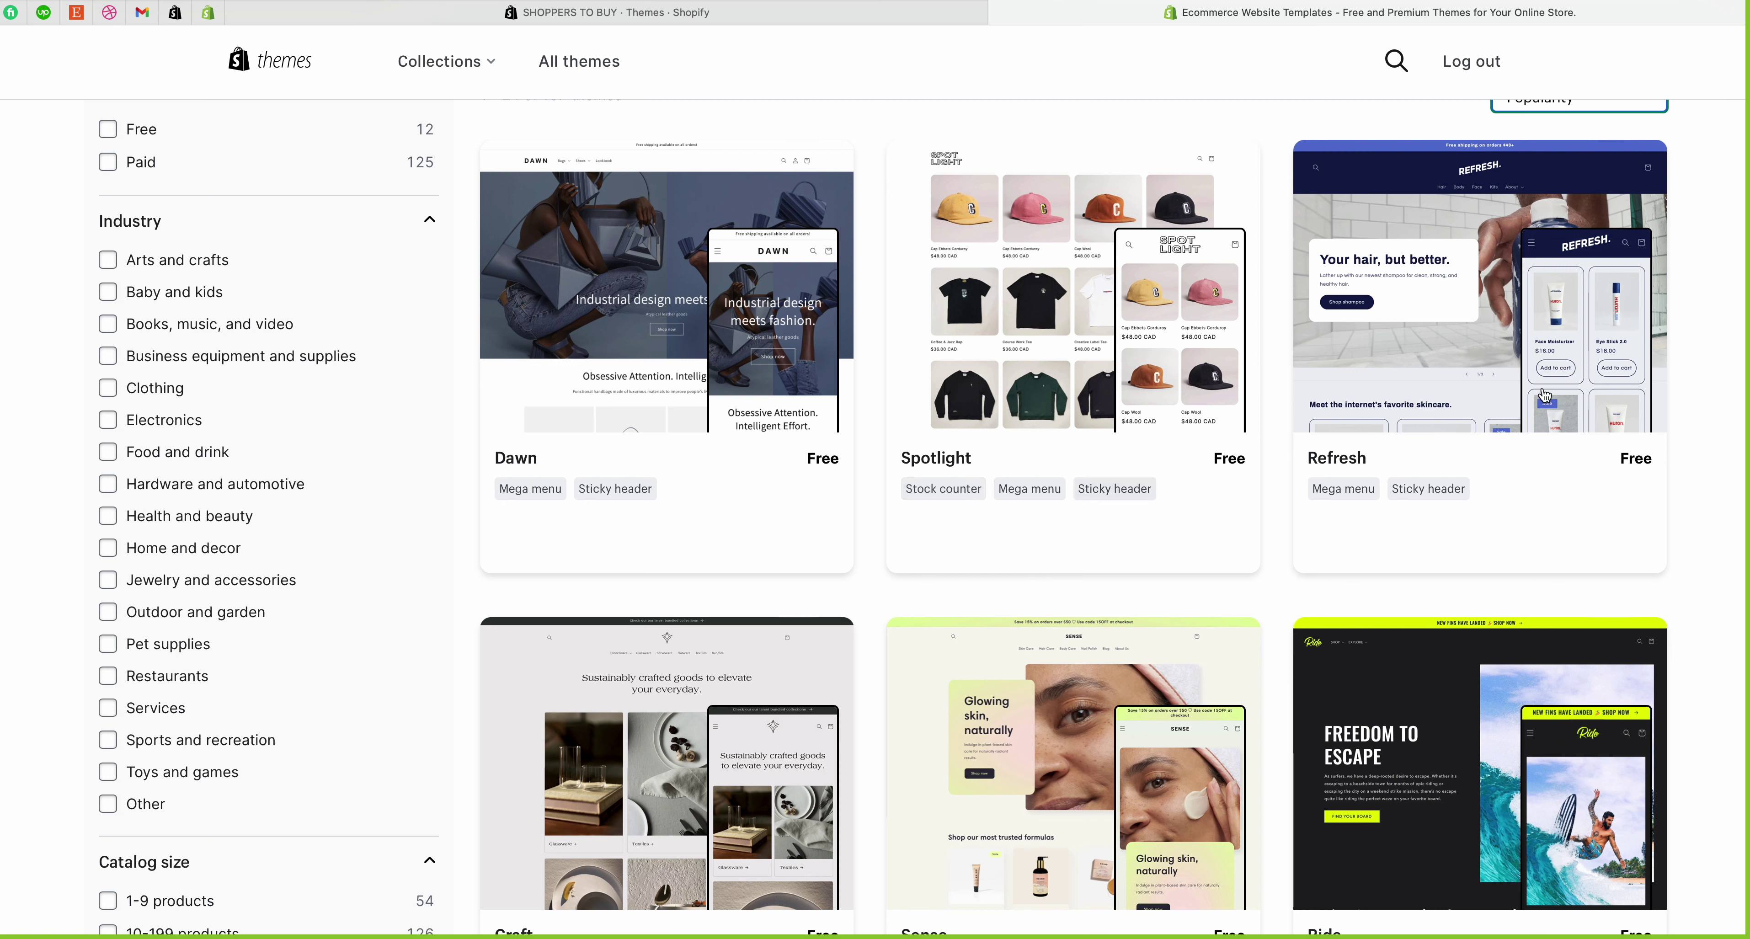
scroll(883, 428, "down", 5)
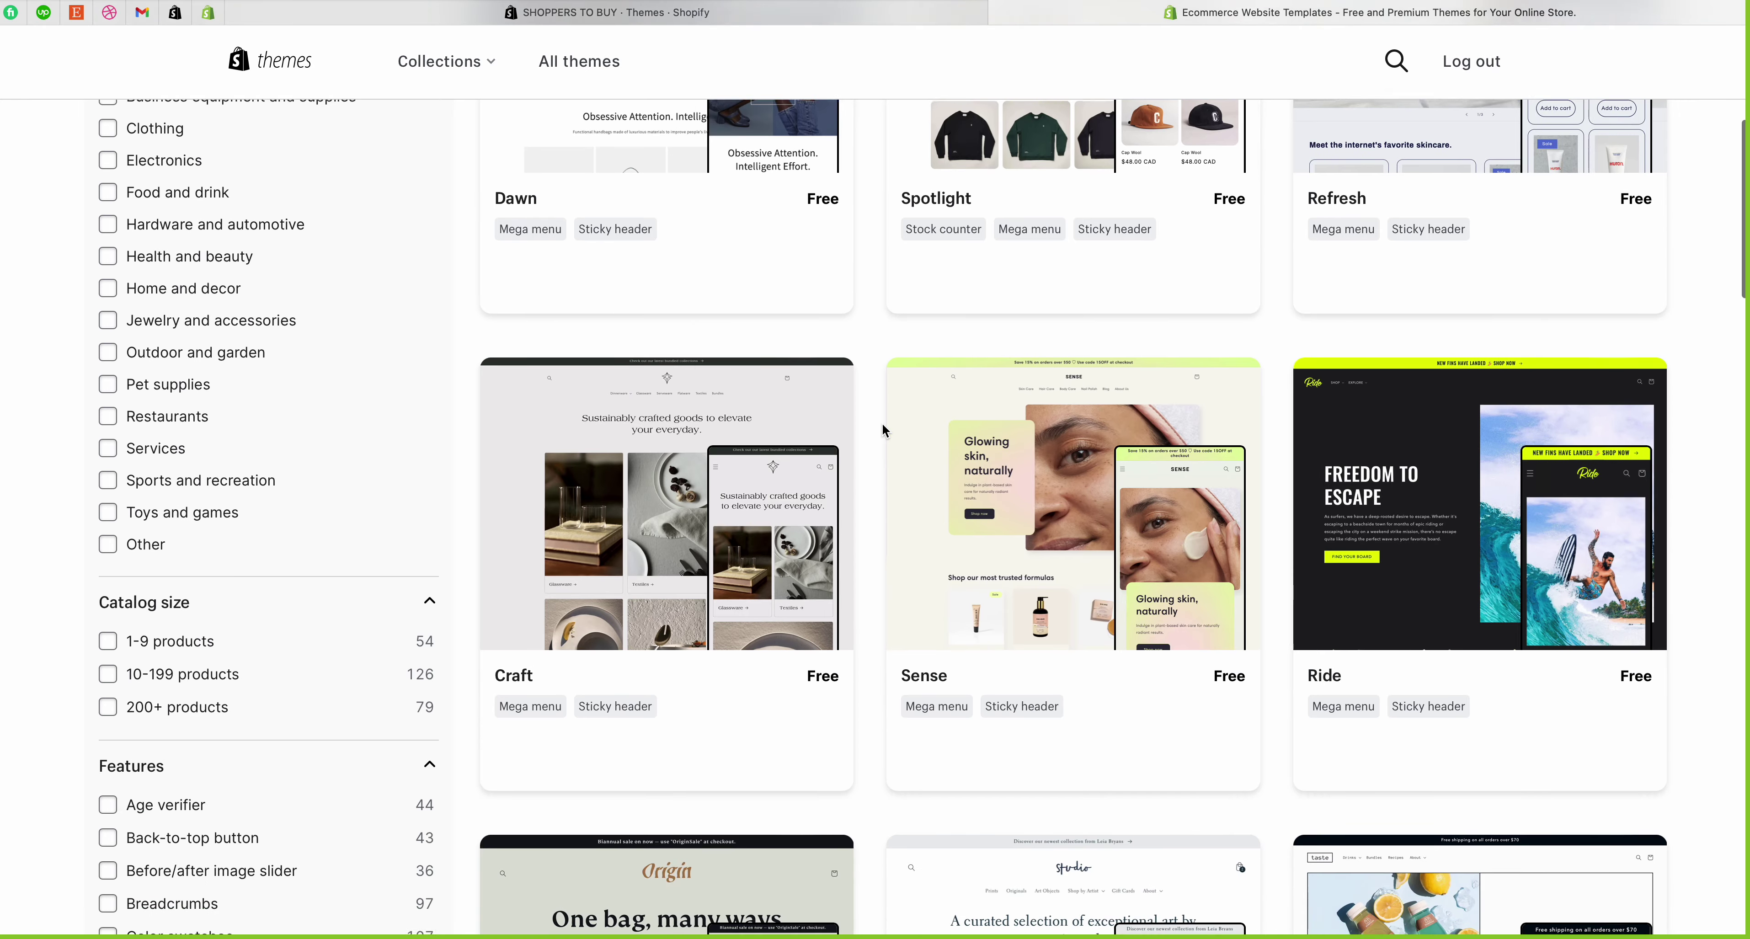
scroll(1246, 456, "down", 4)
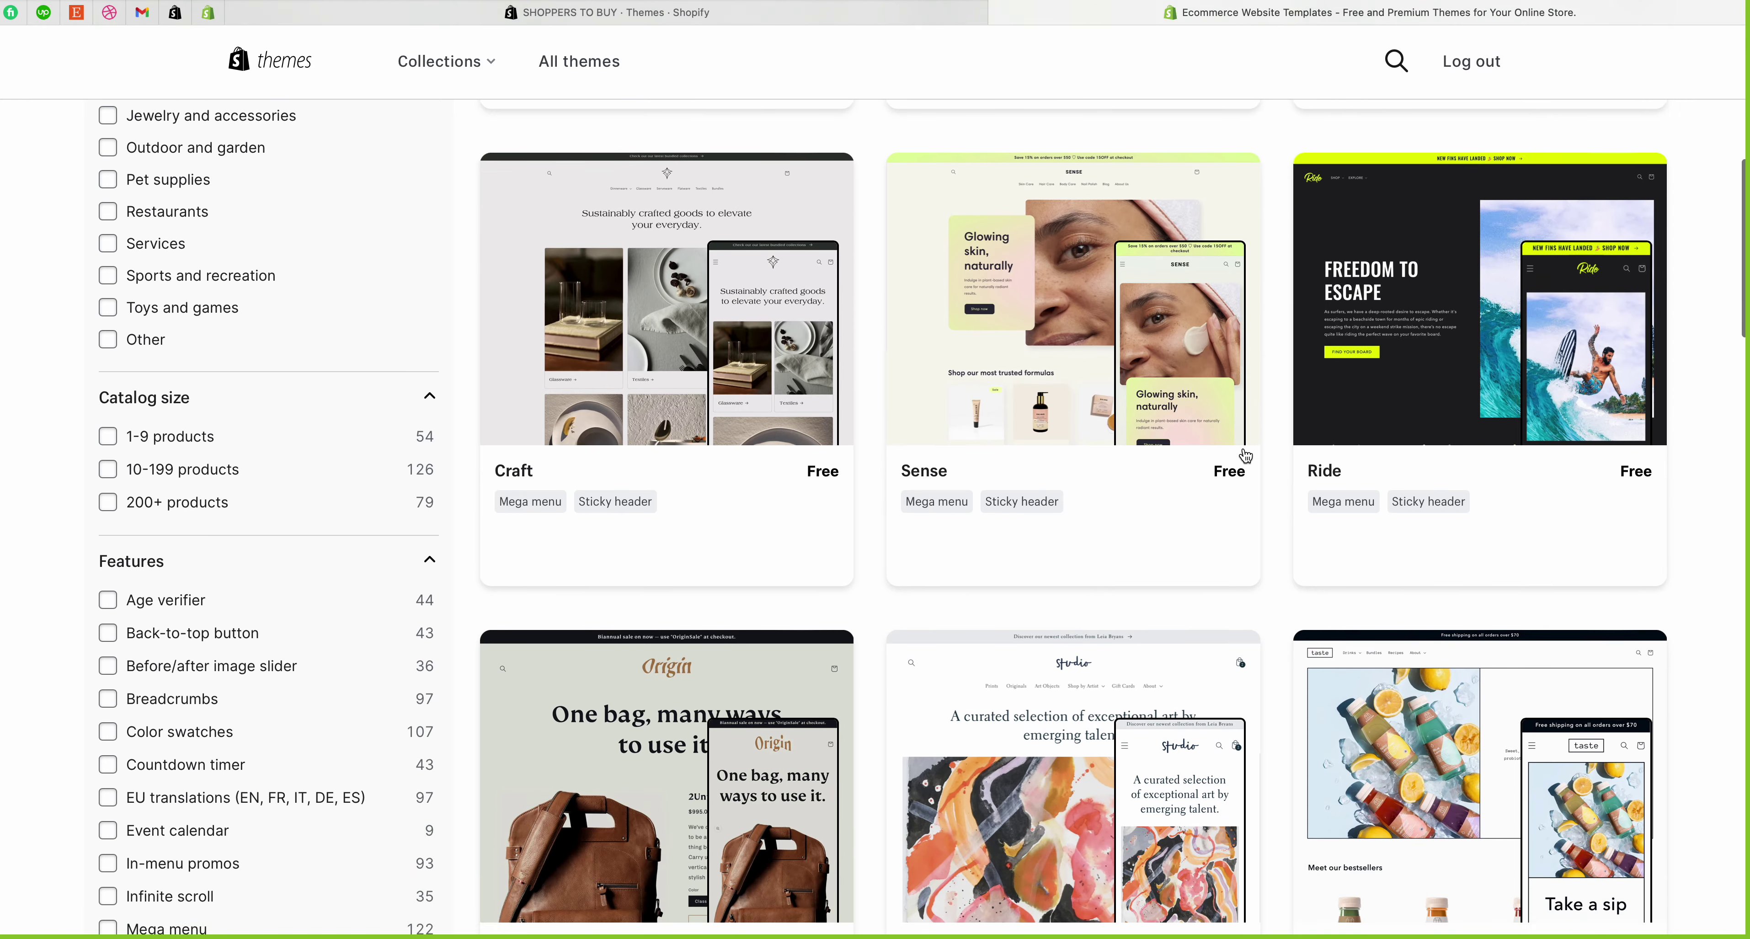
scroll(1085, 428, "up", 7)
scroll(1085, 427, "up", 2)
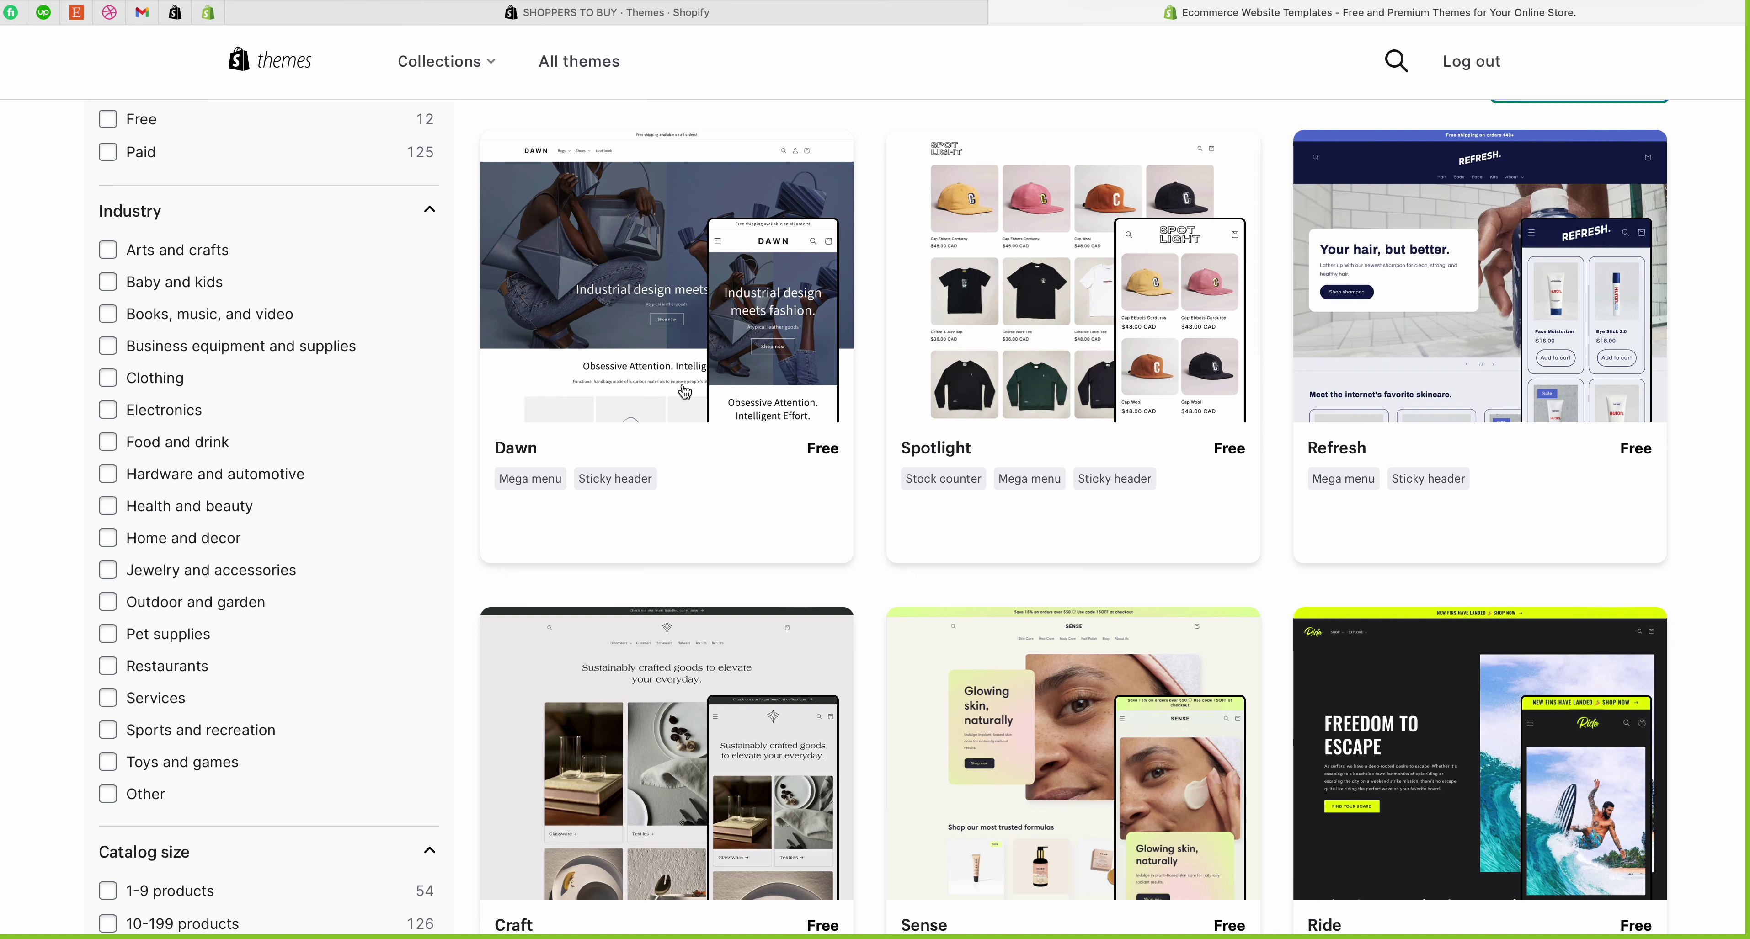
Step: Open the details page of the free Dawn theme from the popularity-sorted listing
scroll(685, 392, "down", 1)
scroll(597, 367, "down", 2)
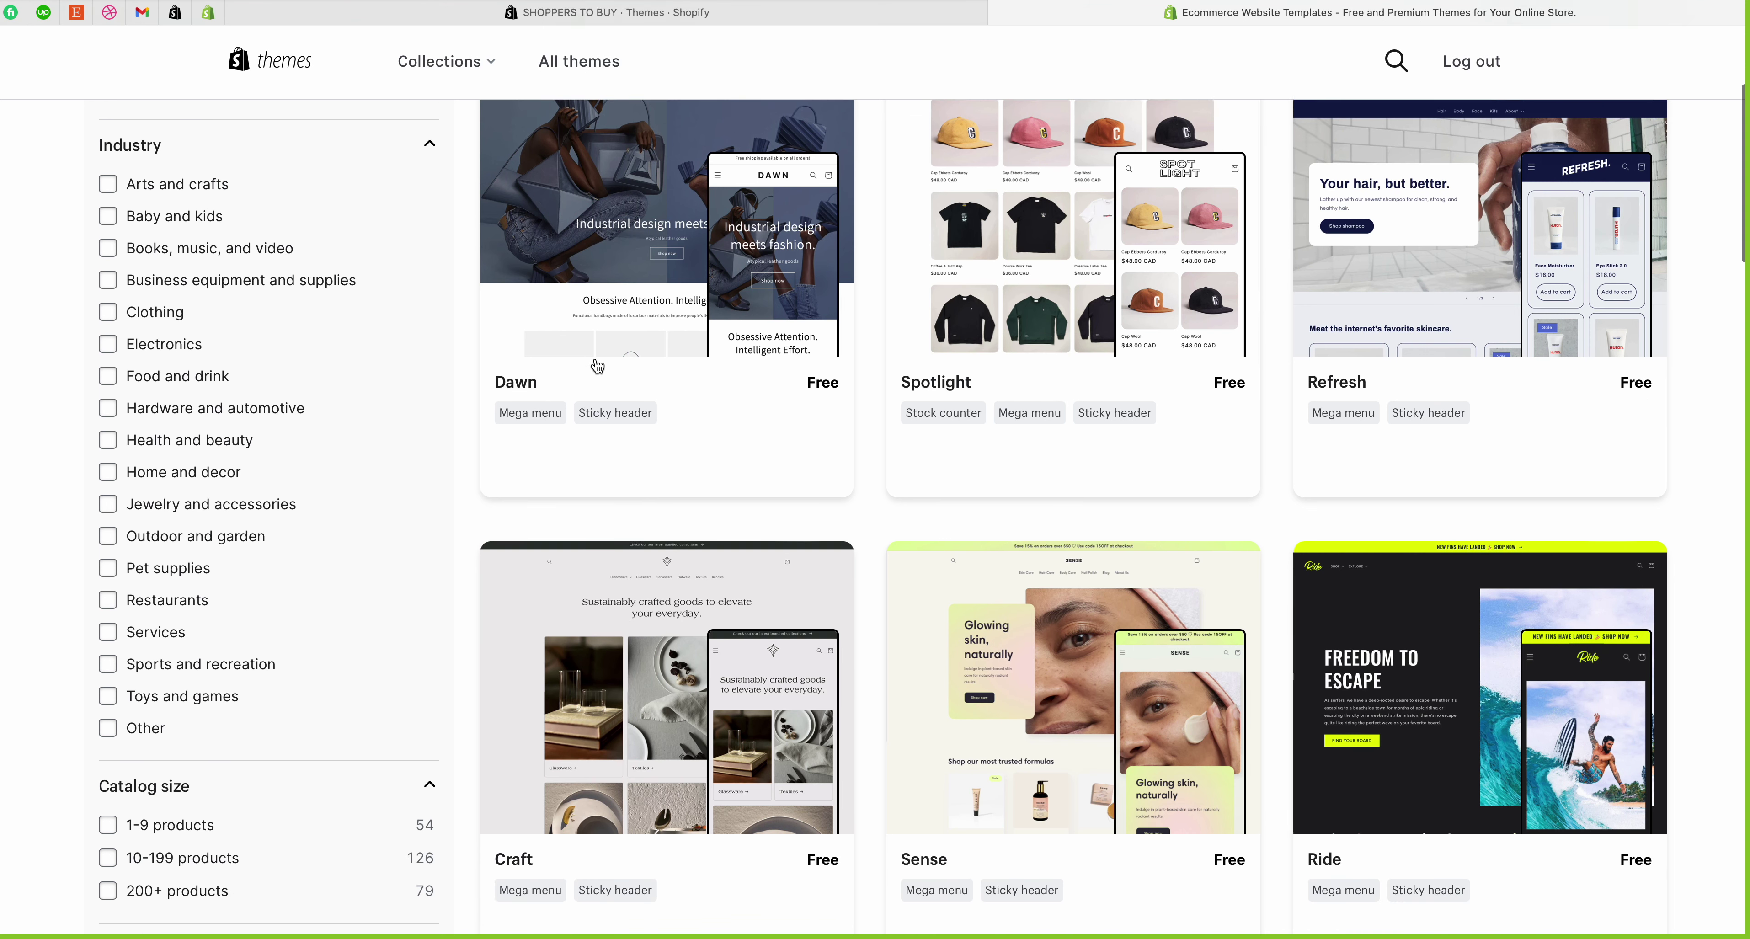
scroll(597, 367, "down", 2)
scroll(1031, 728, "up", 5)
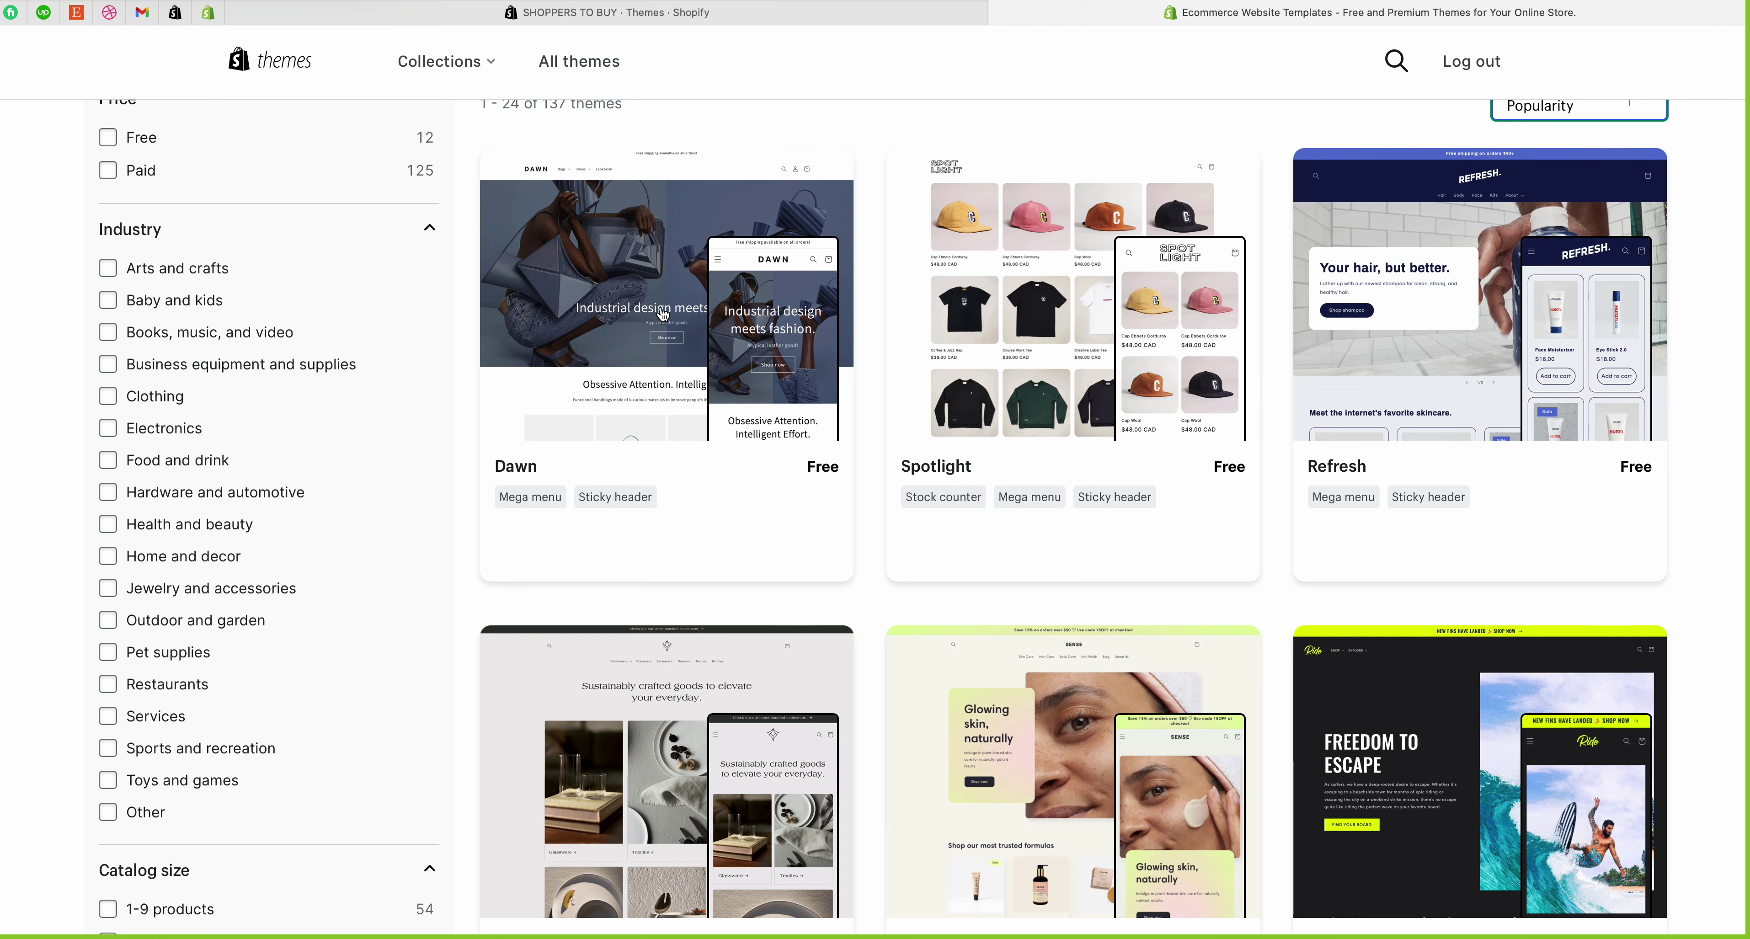
left_click(659, 327)
left_click(807, 369)
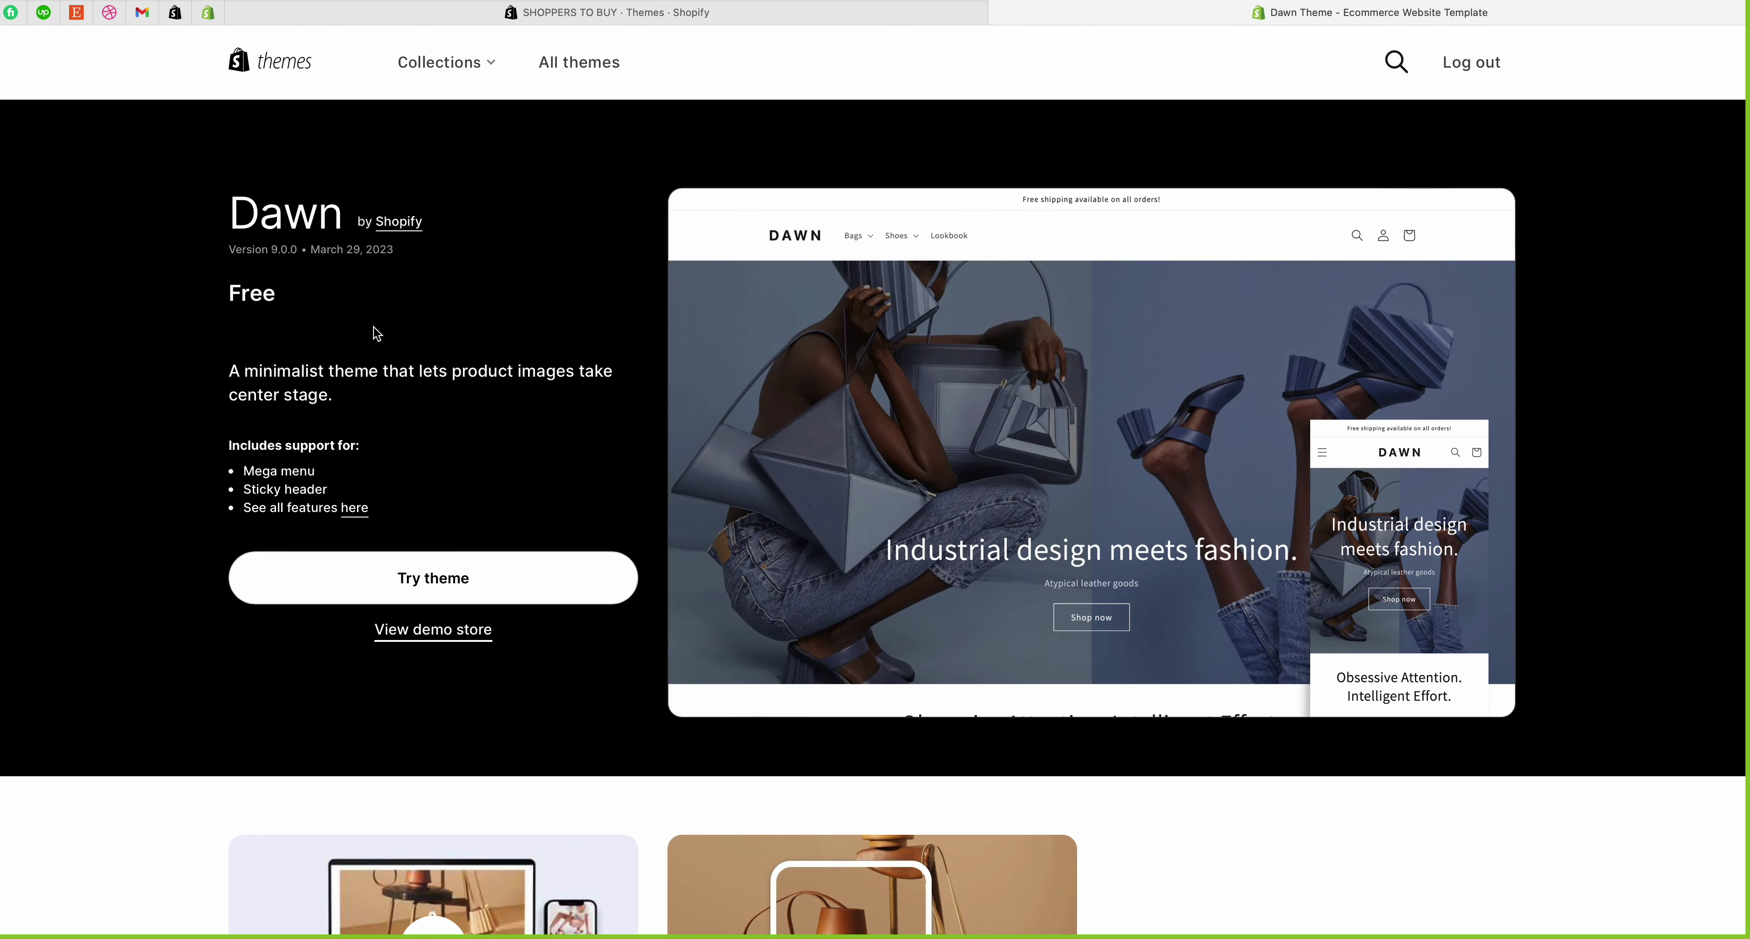
Step: Review the Dawn theme's name, version number and release date on its details page
left_click_drag(224, 224, 352, 225)
left_click(446, 232)
left_click(258, 252)
left_click_drag(230, 252, 276, 255)
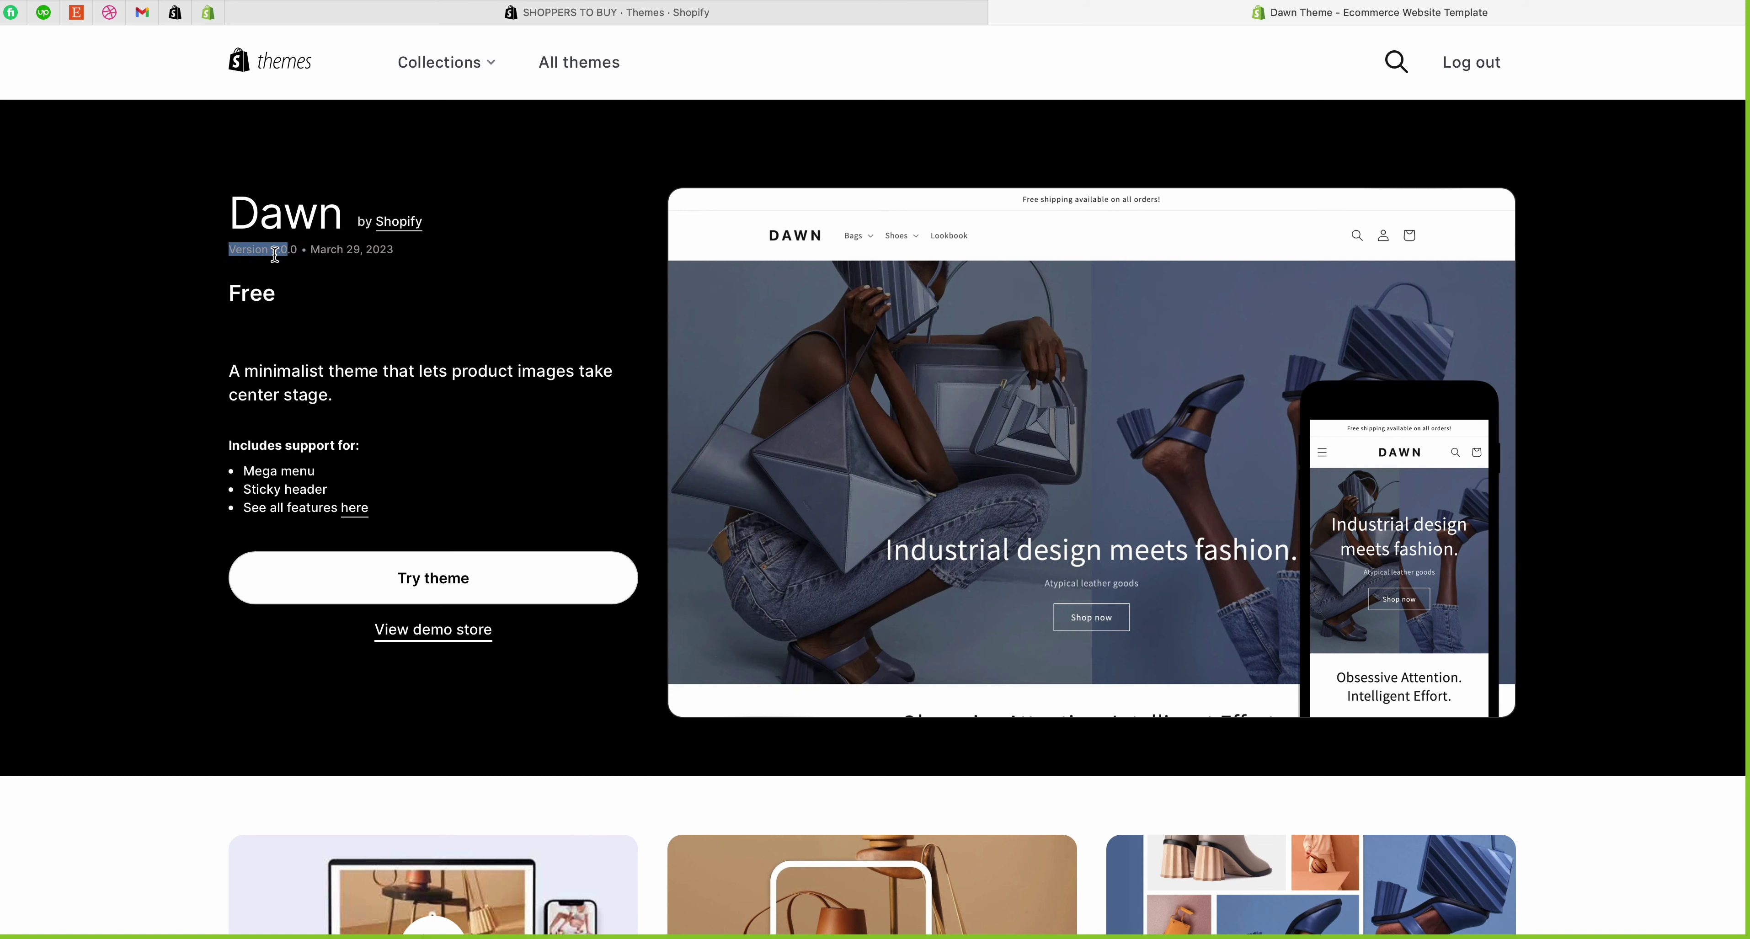
left_click(315, 253)
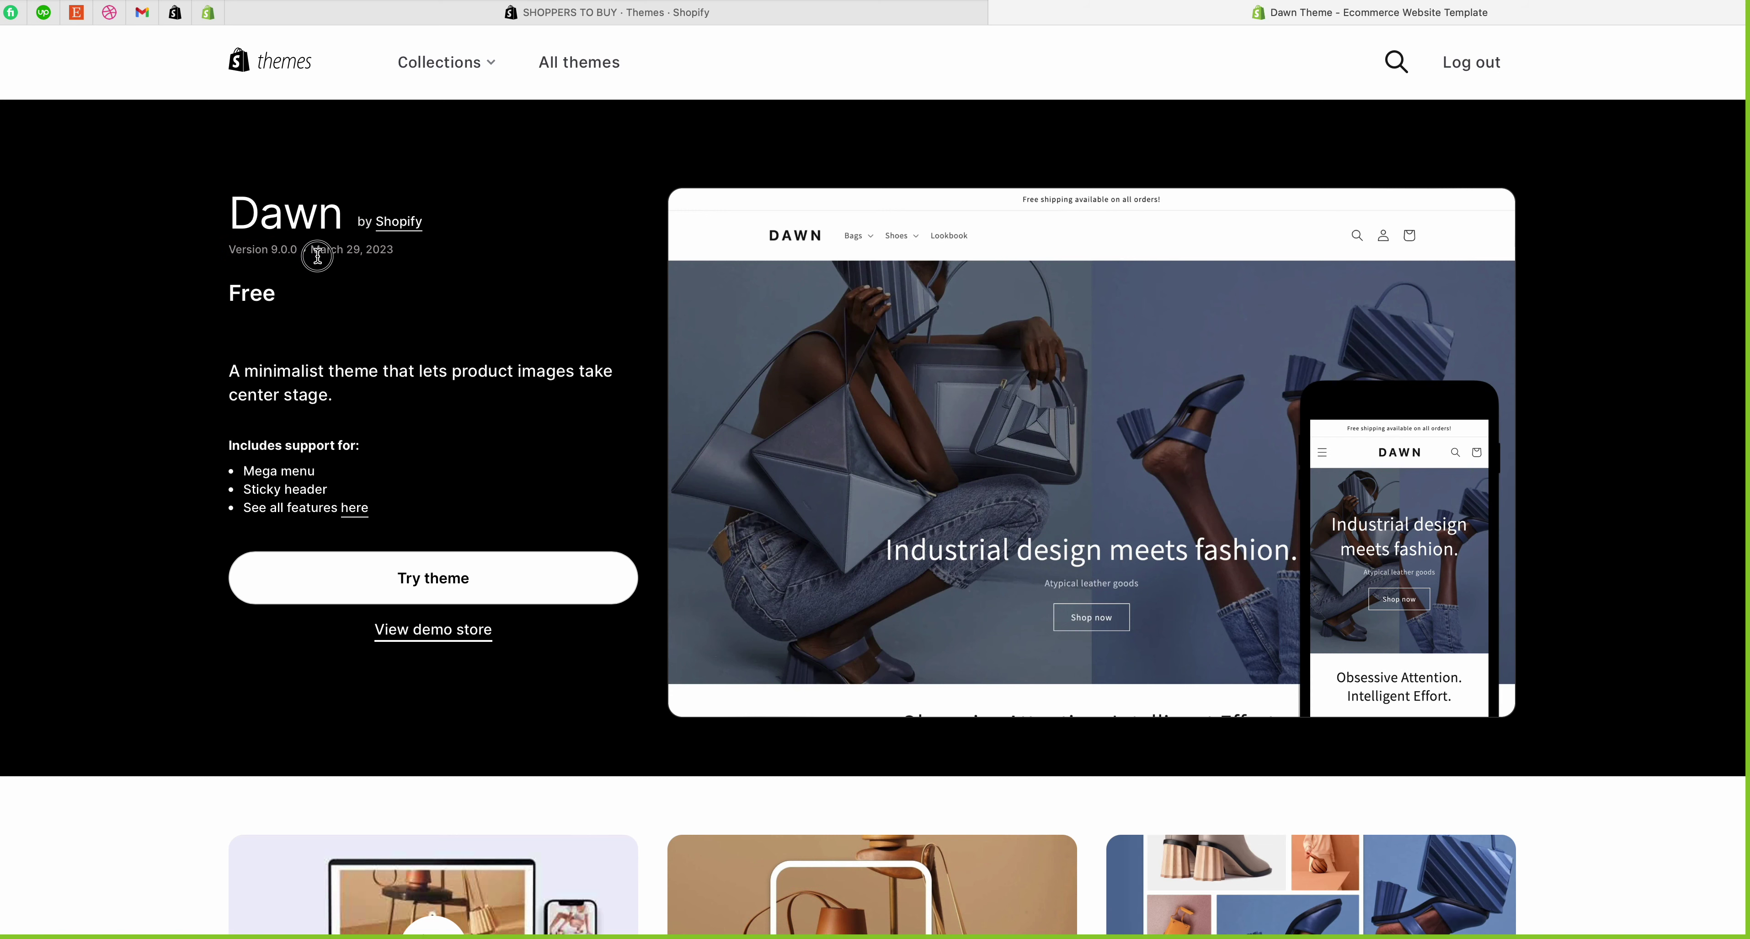
left_click_drag(319, 249, 449, 245)
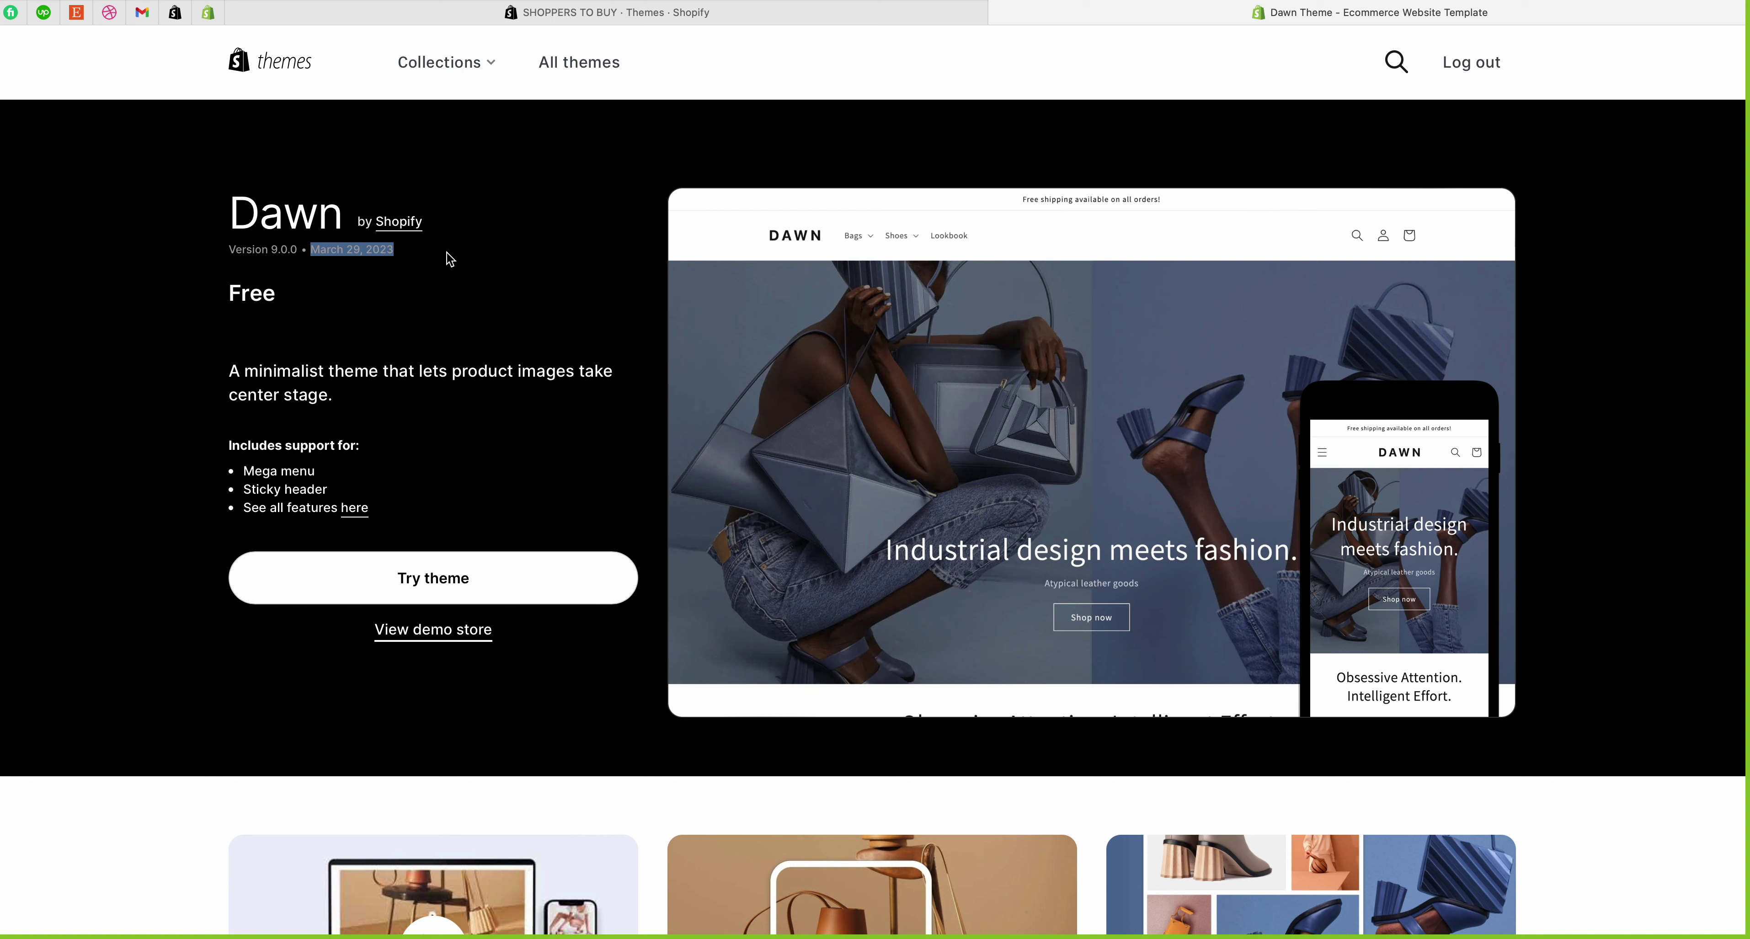
left_click(443, 266)
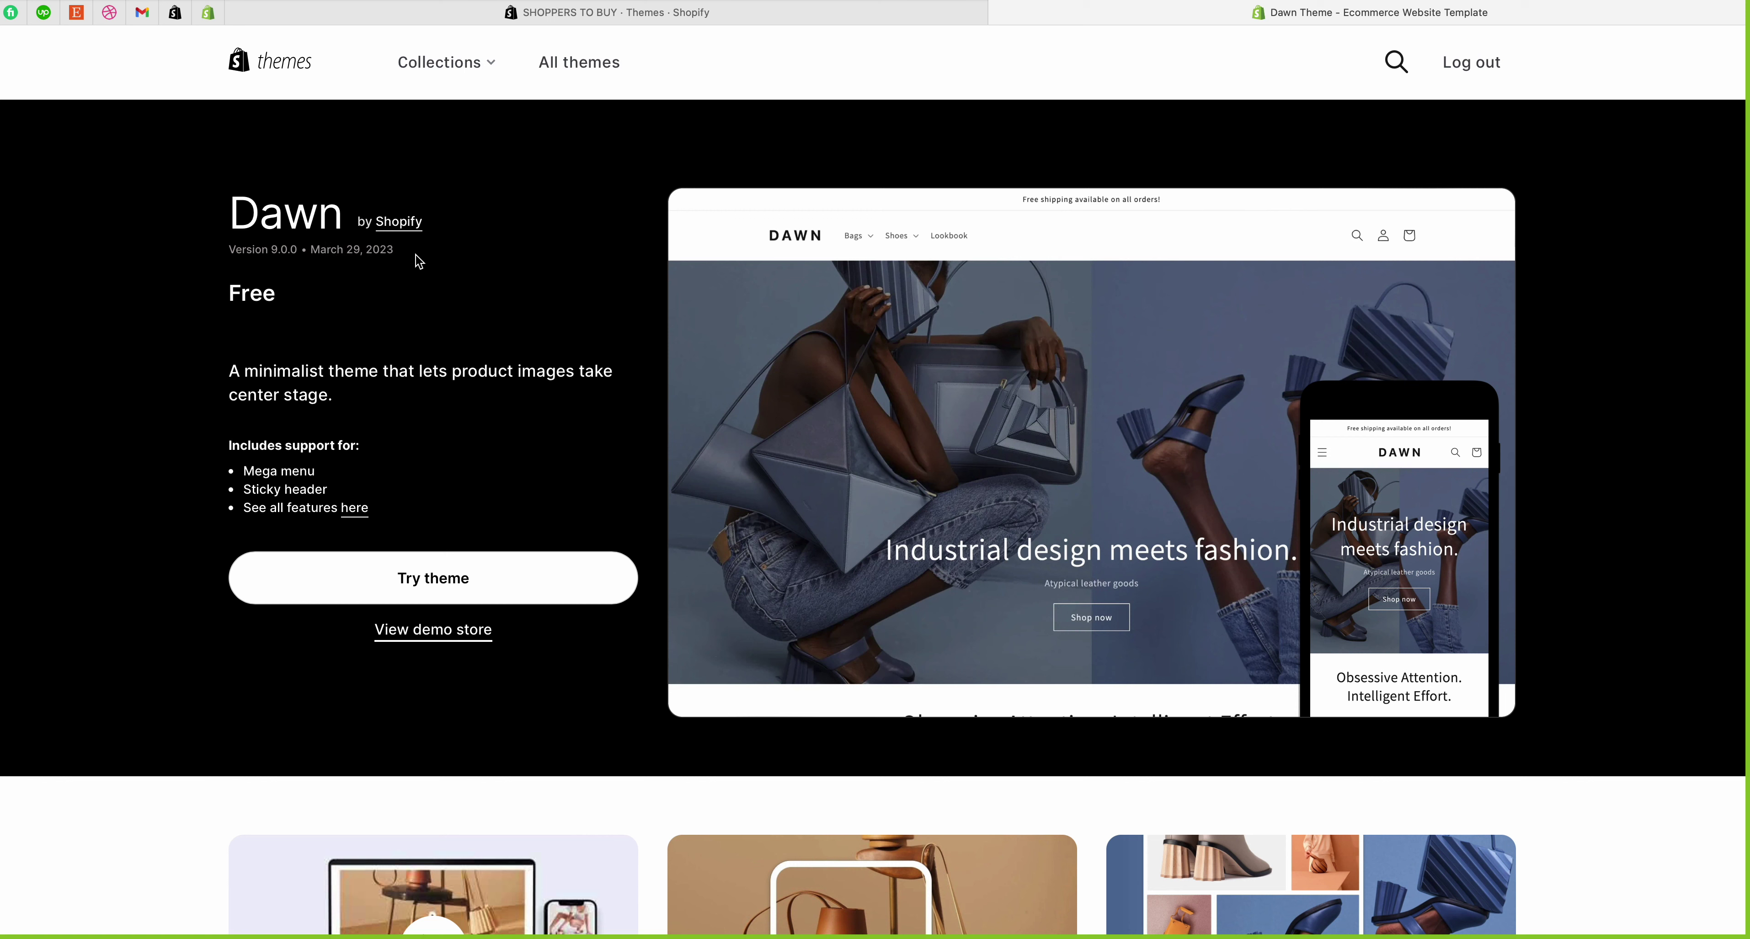
Step: Read the Dawn theme's description and supported features, and look over the rest of its details page
left_click_drag(230, 373, 360, 409)
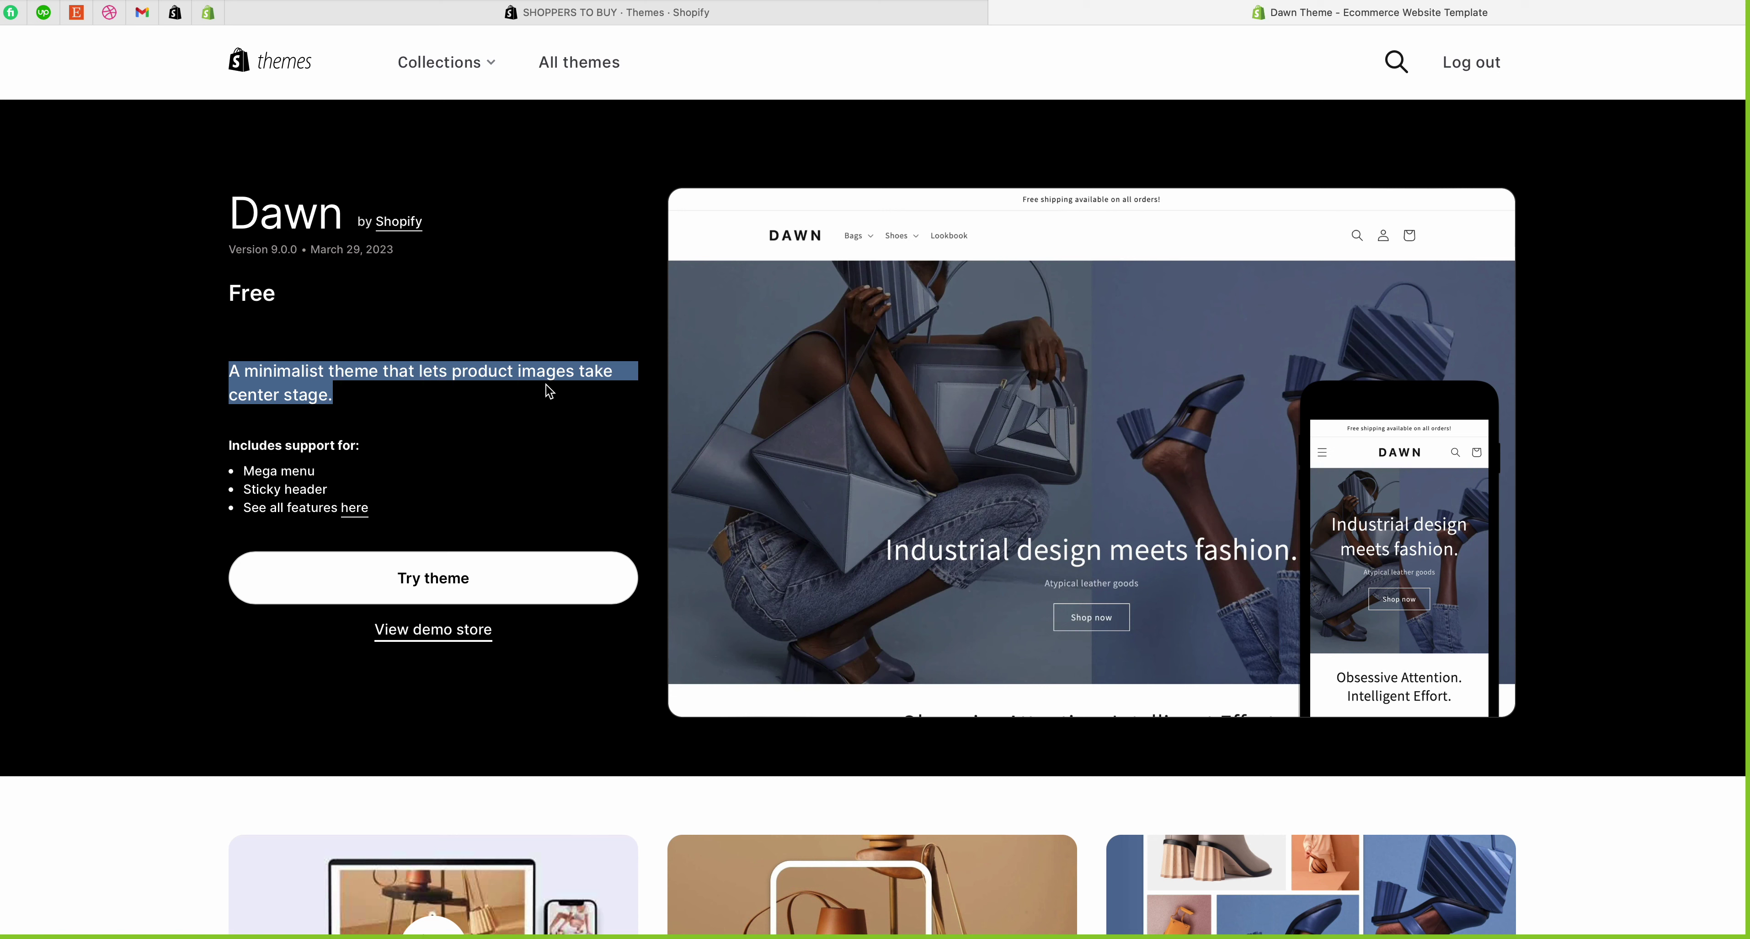
left_click(352, 415)
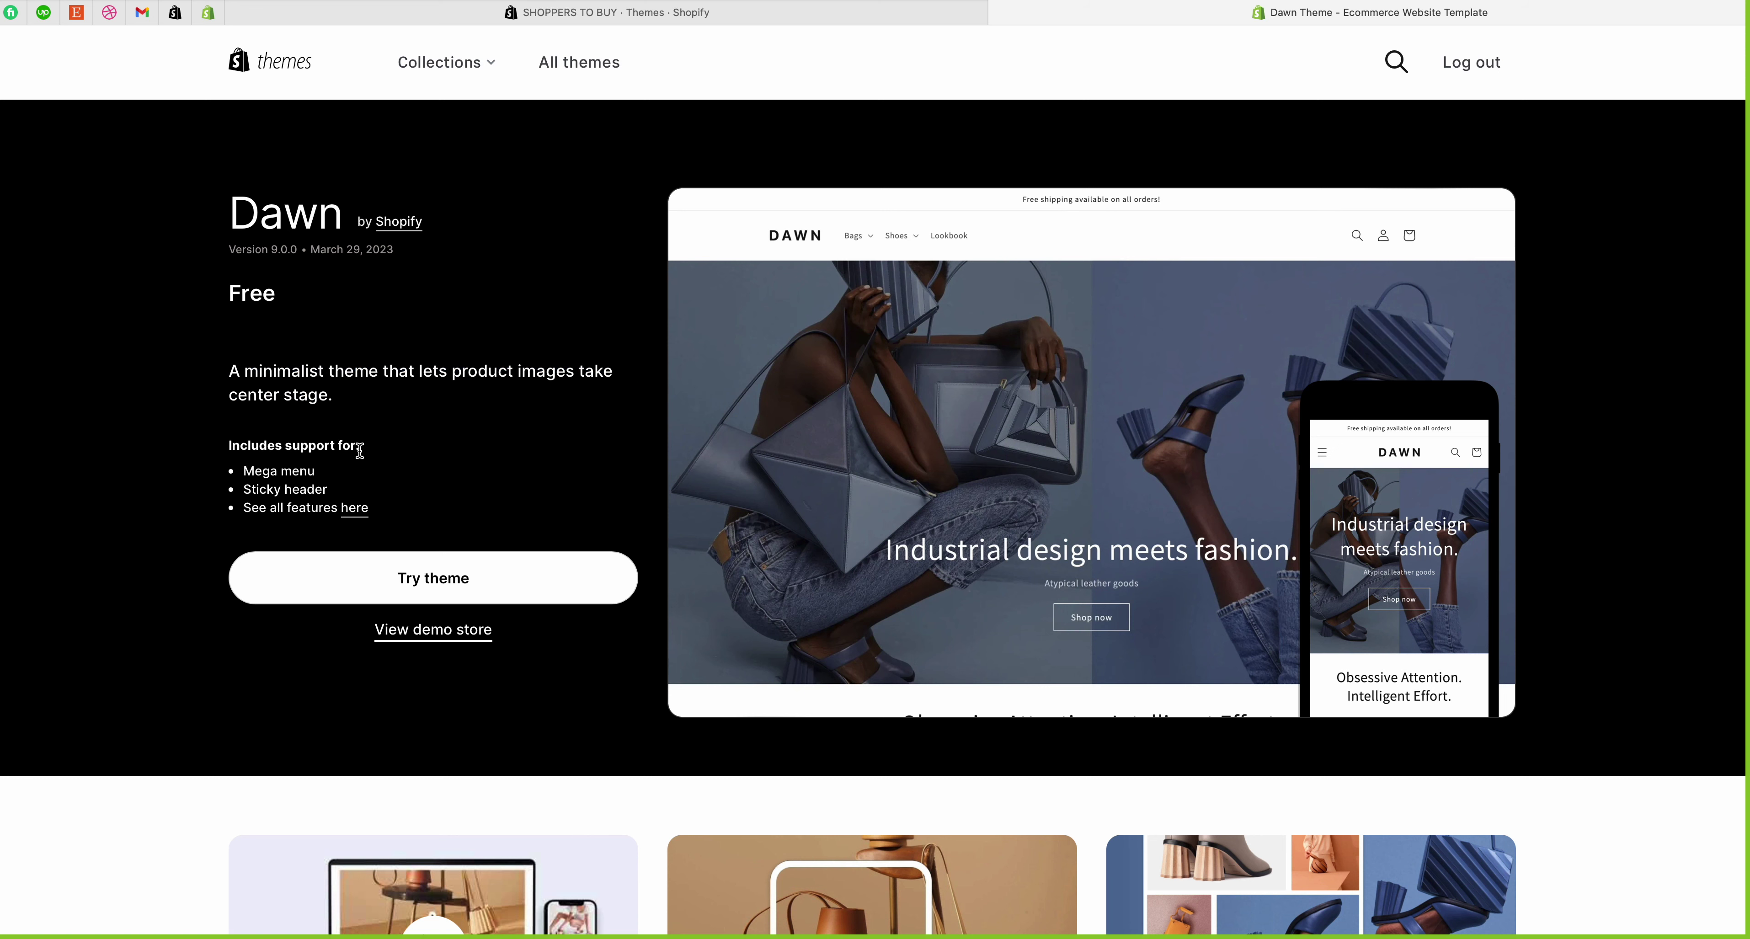
left_click_drag(244, 471, 331, 507)
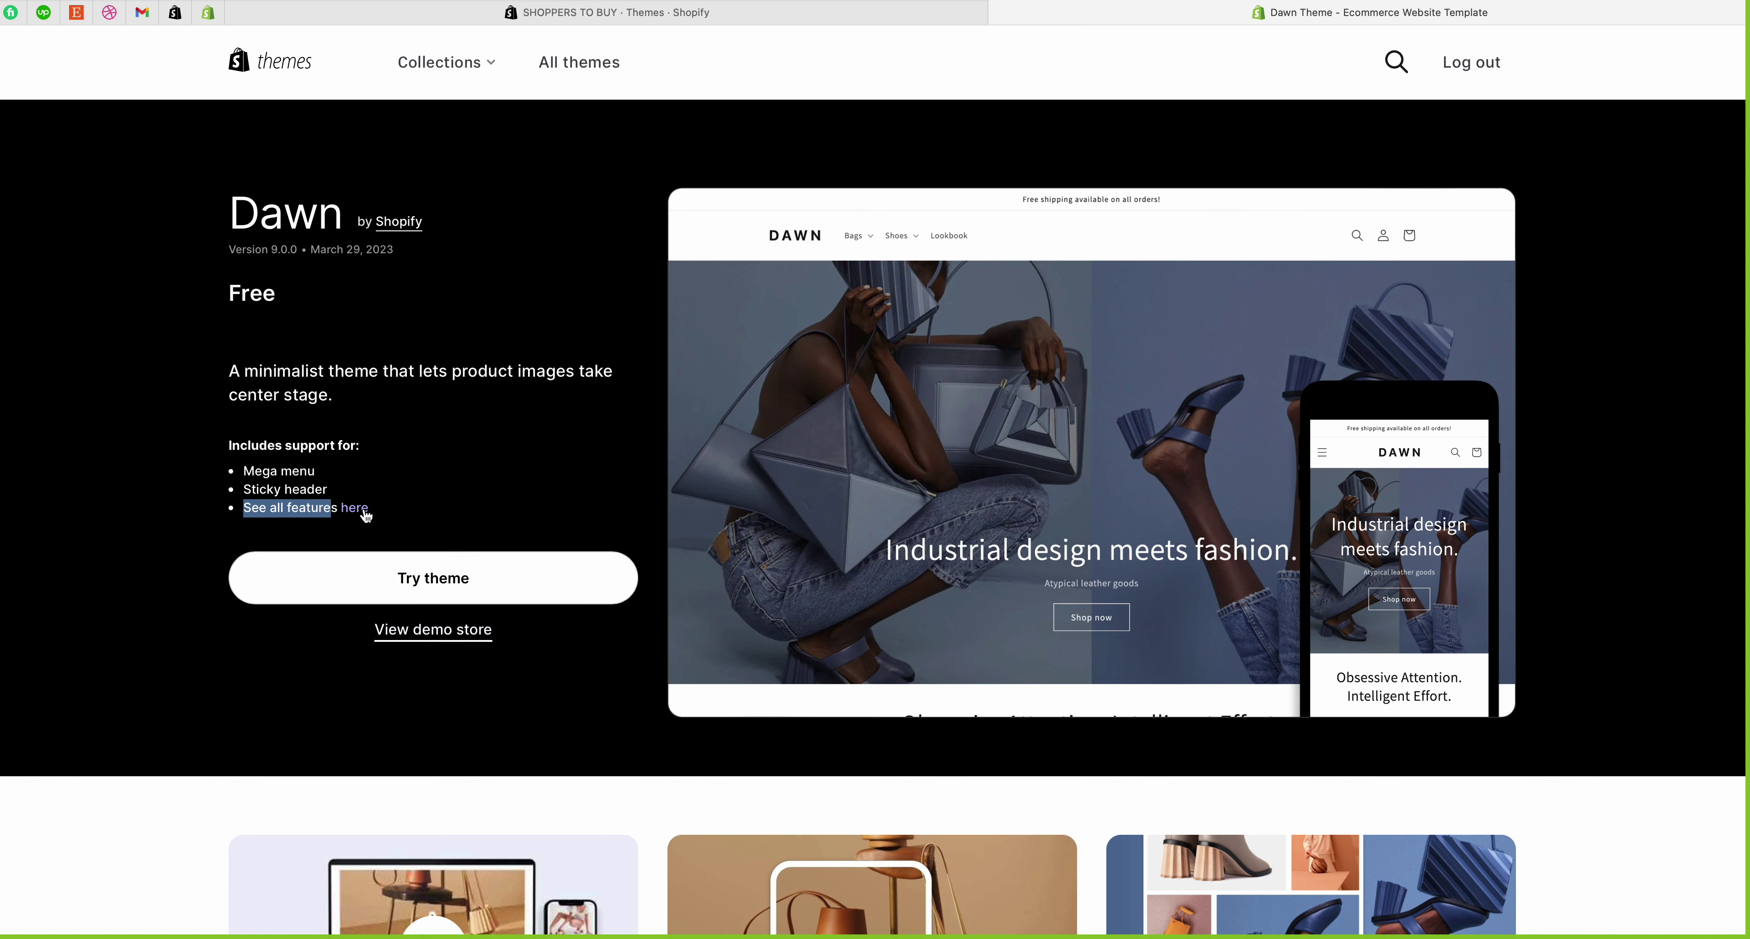
left_click(462, 706)
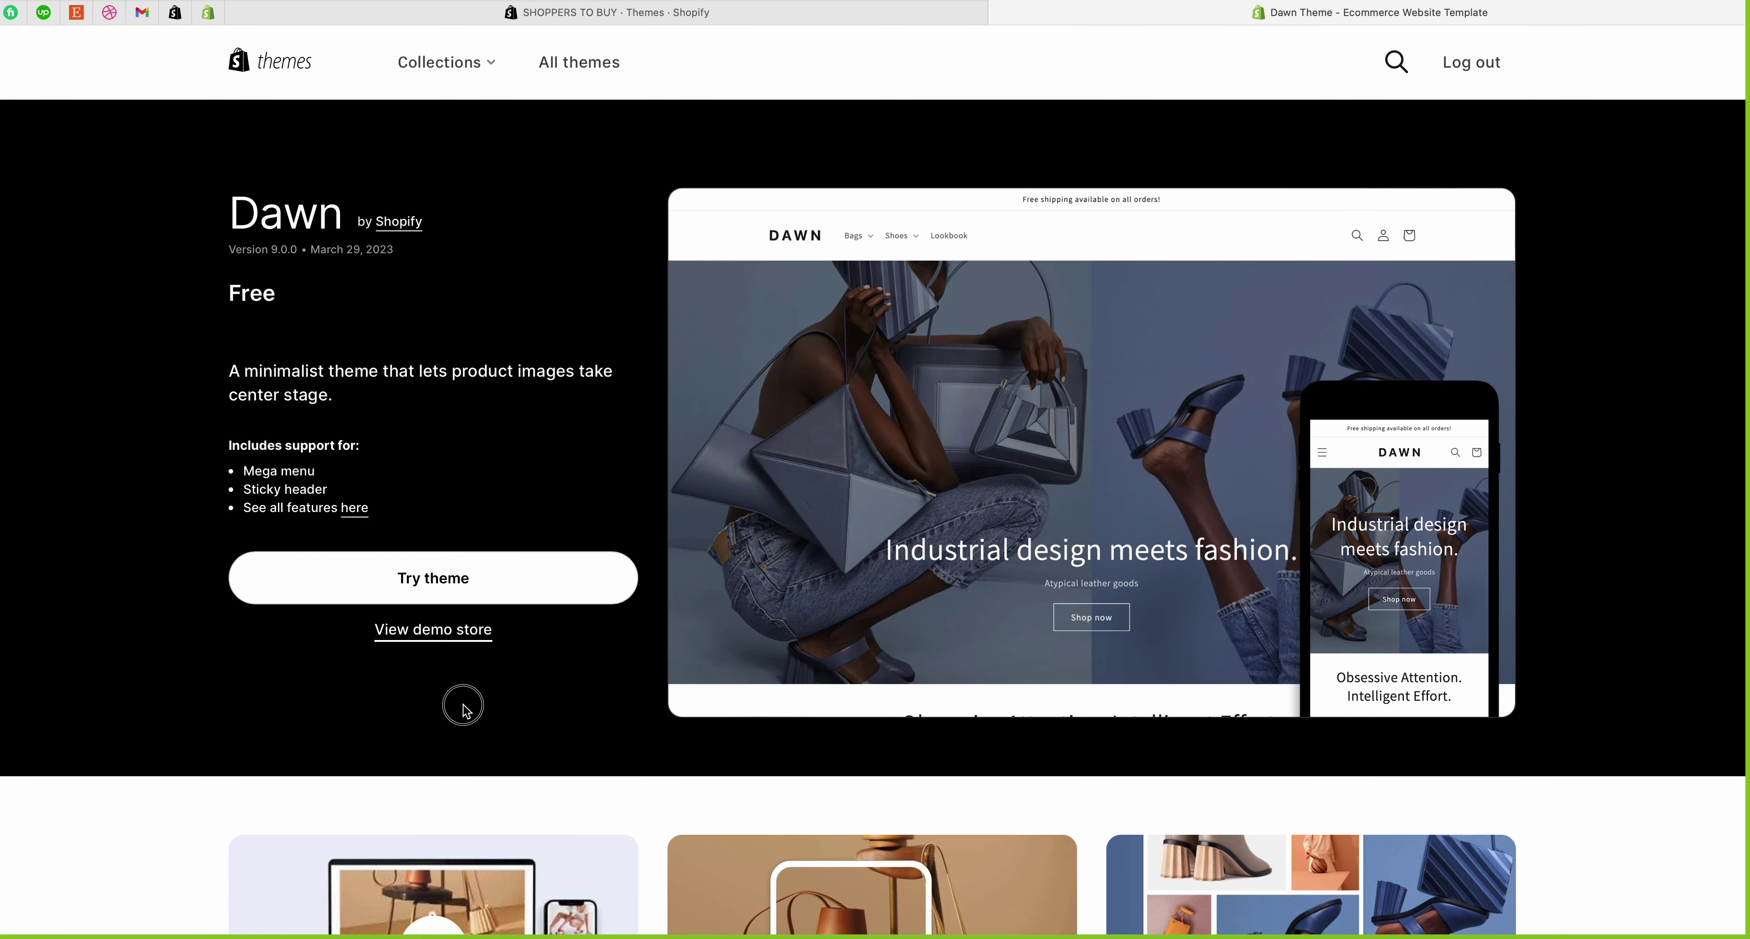
scroll(449, 691, "down", 7)
scroll(445, 687, "up", 5)
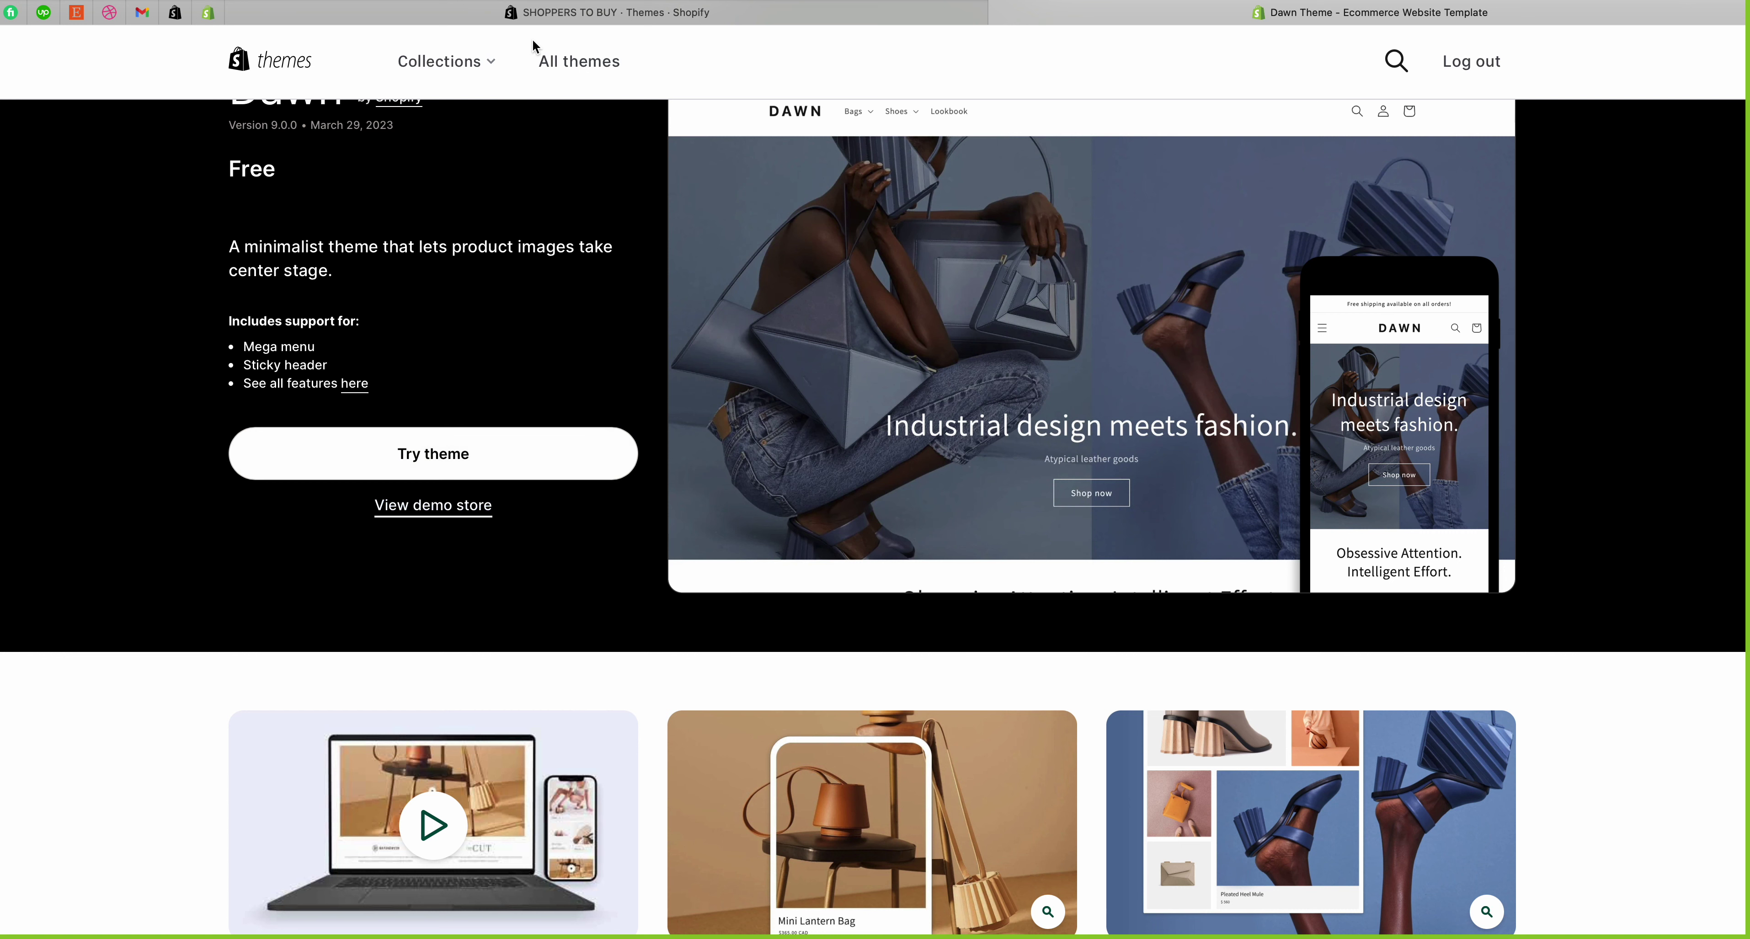
Step: Check which theme is current in the SHOPPERS TO BUY admin, and return to the Dawn theme page
left_click(566, 8)
scroll(648, 469, "up", 10)
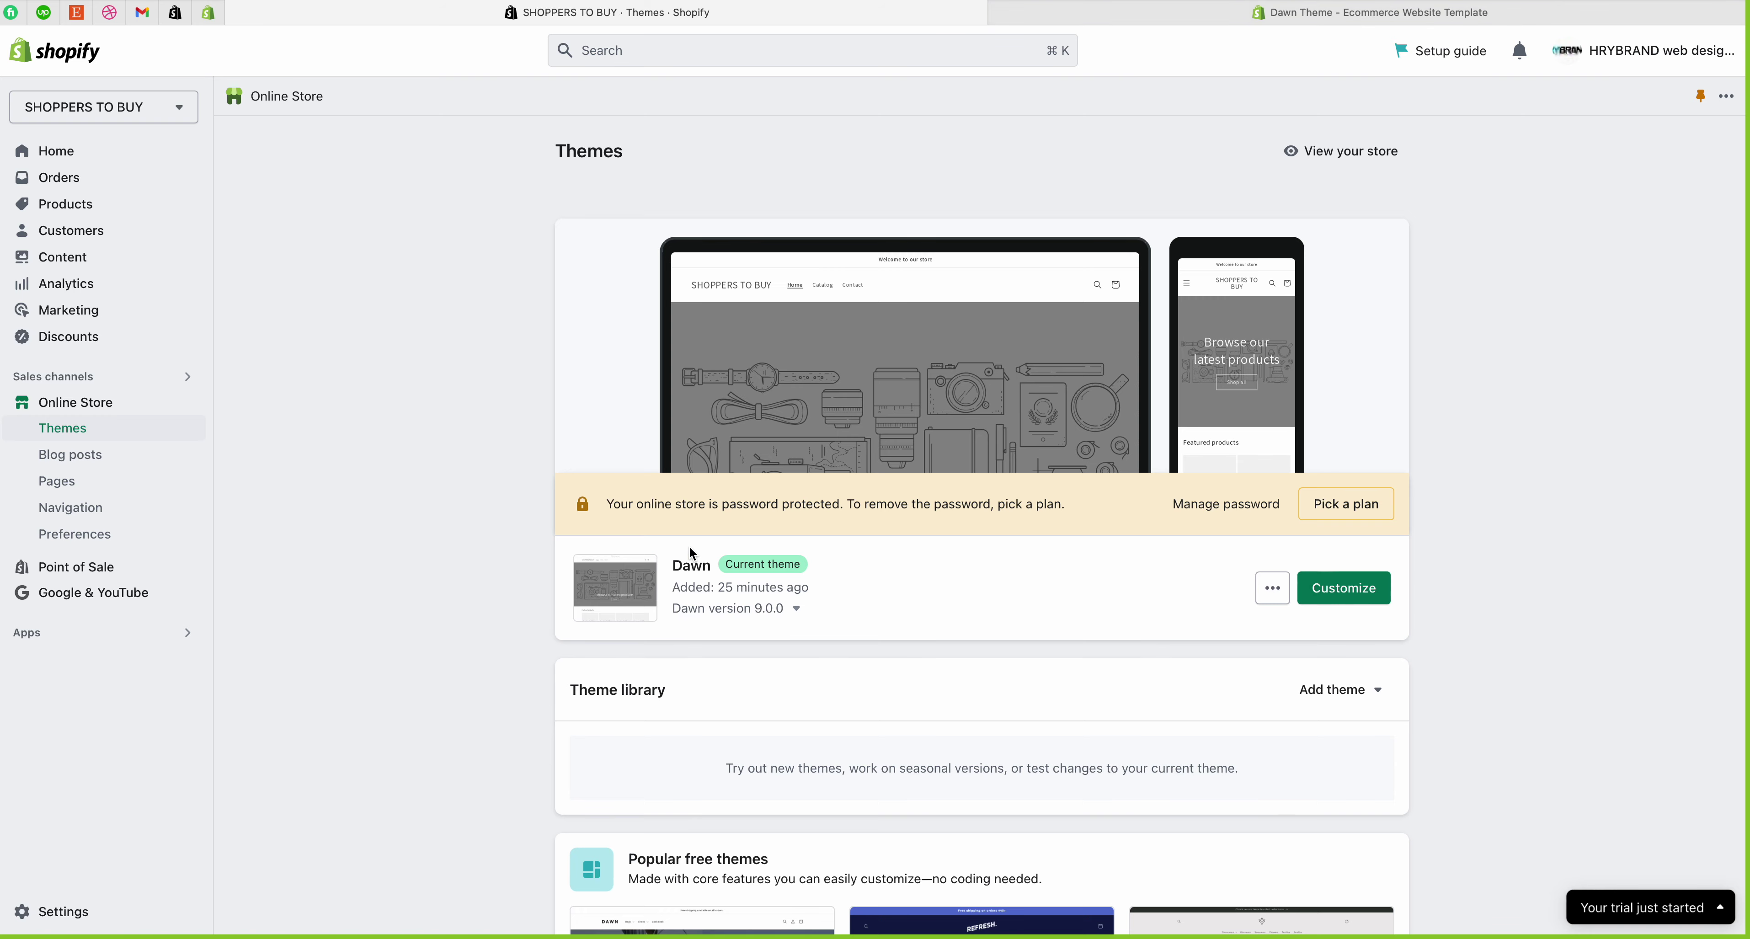
double_click(681, 565)
left_click(1247, 15)
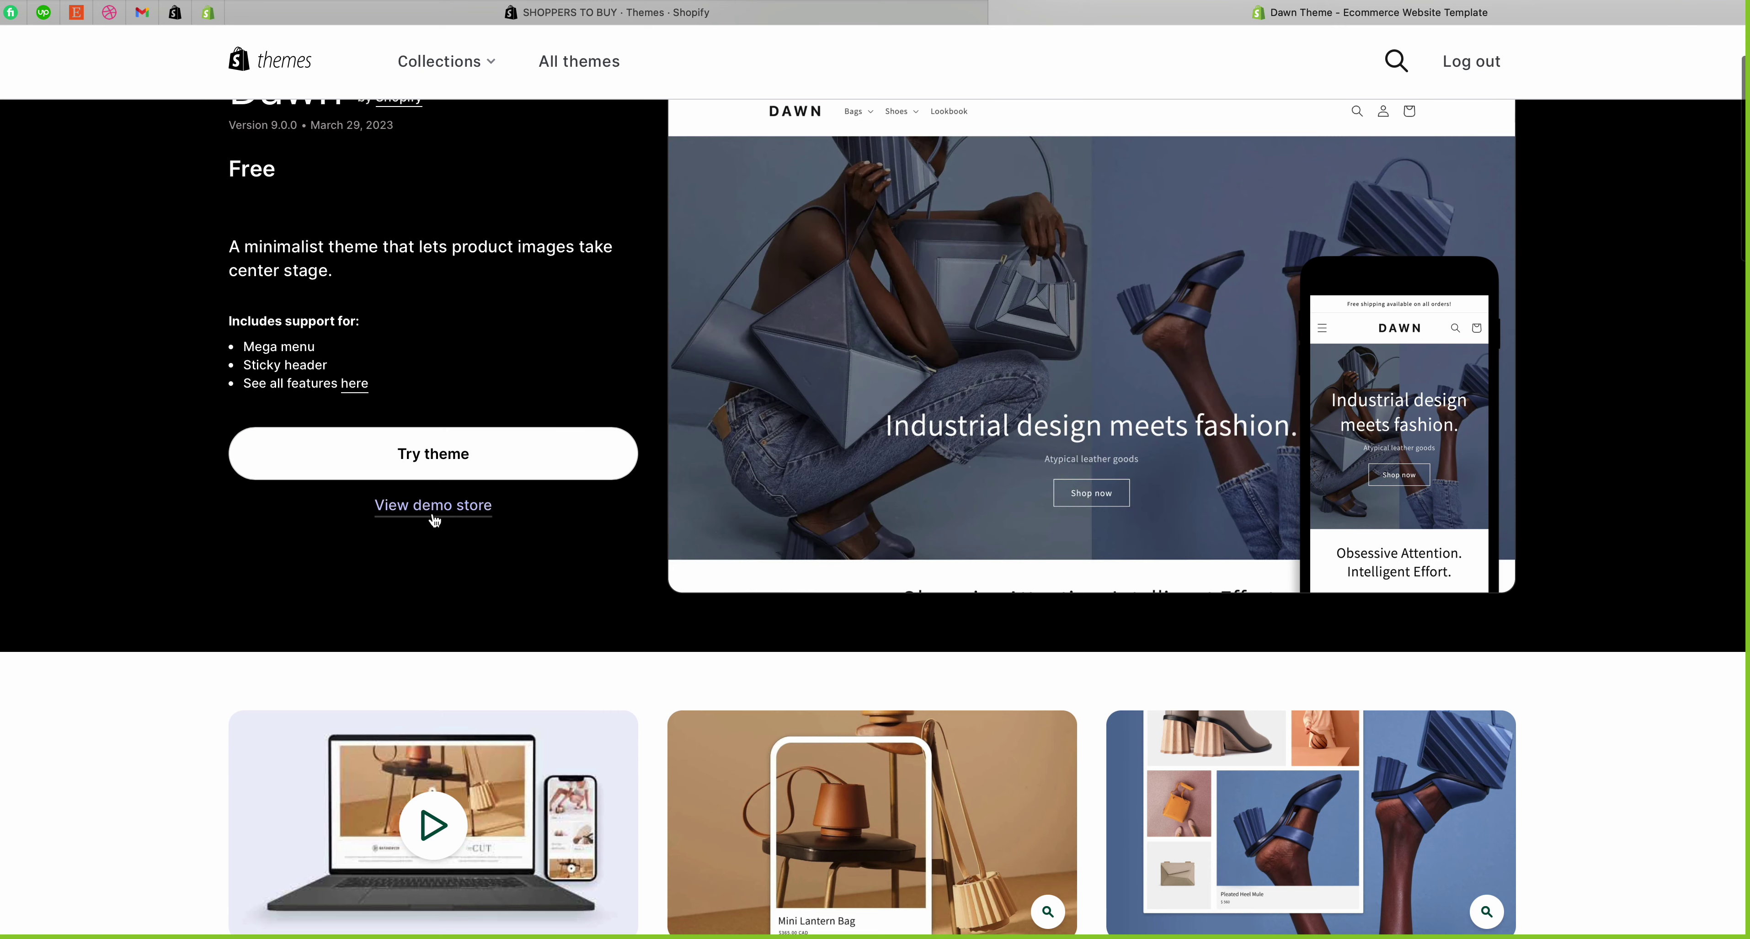
Step: Open Dawn's demo store and examine its home page in the desktop and mobile previews
left_click(394, 512)
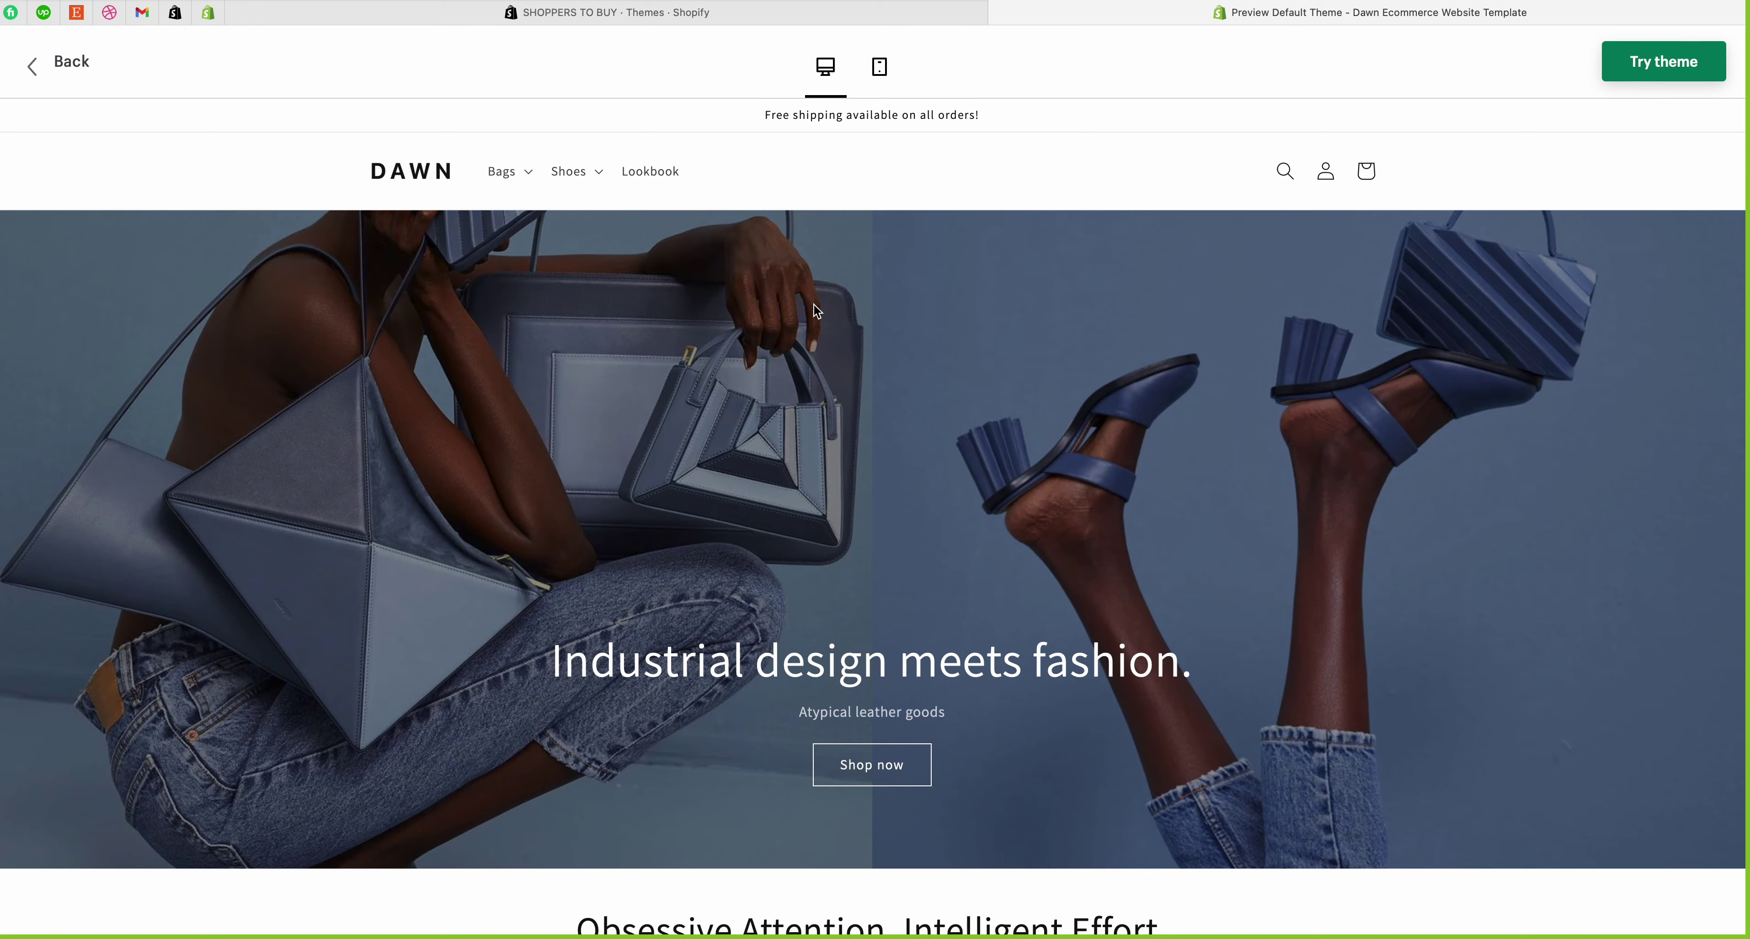
scroll(803, 337, "down", 15)
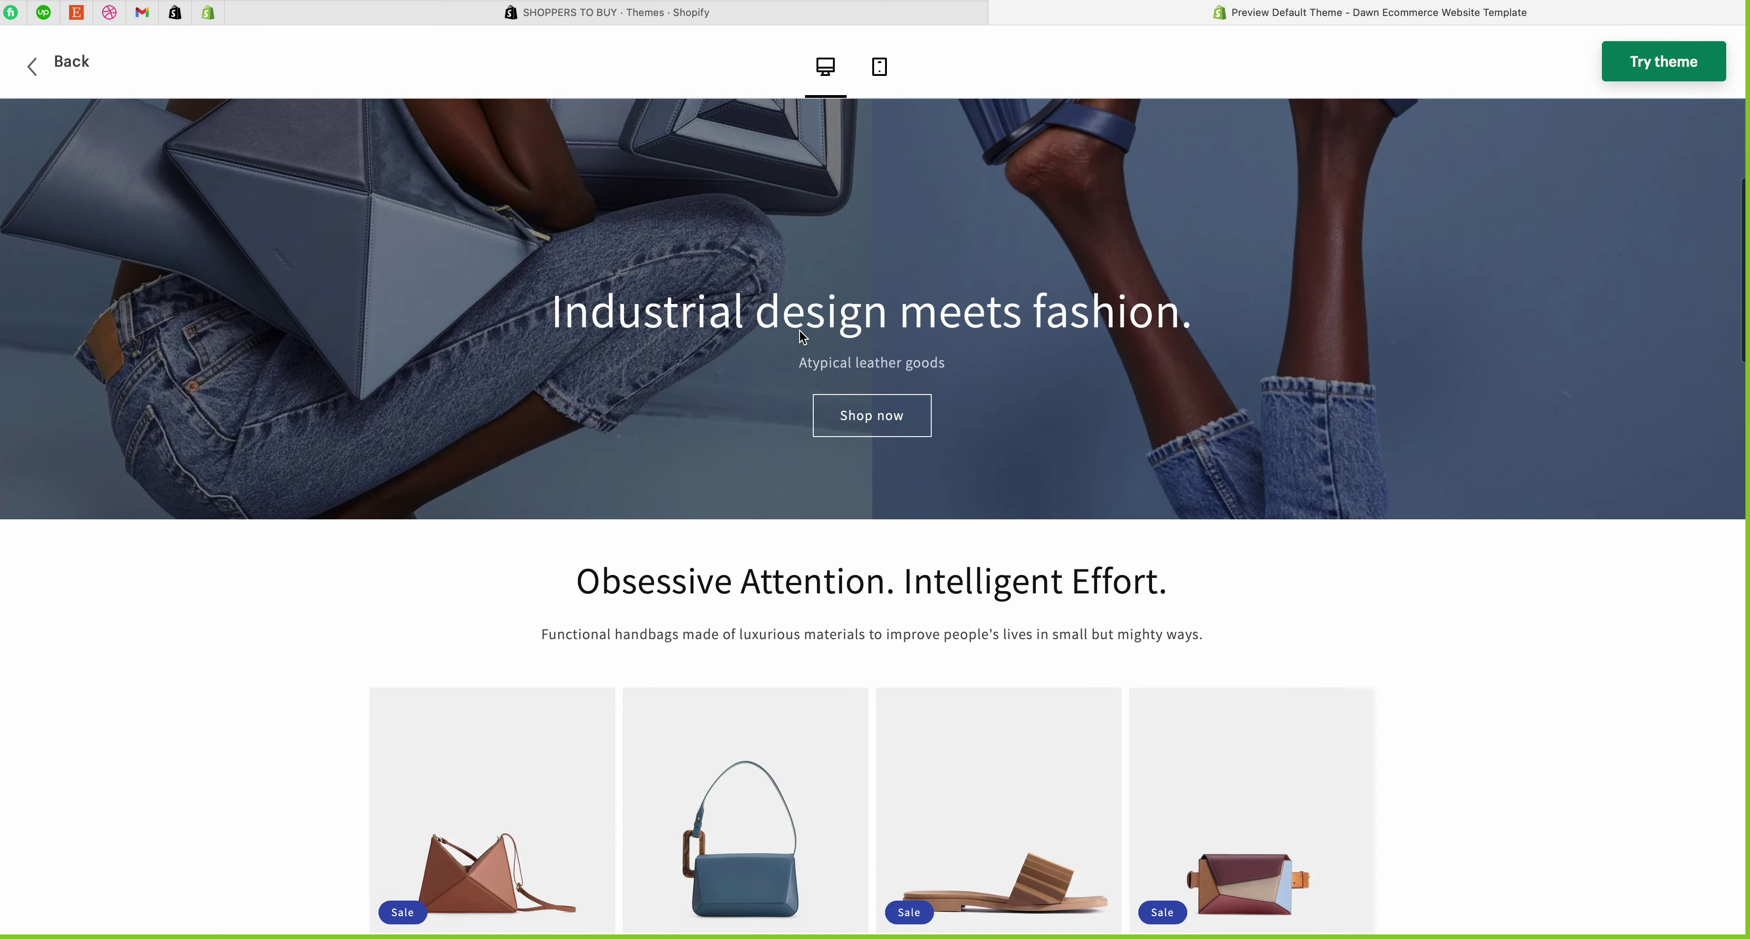
scroll(803, 338, "up", 15)
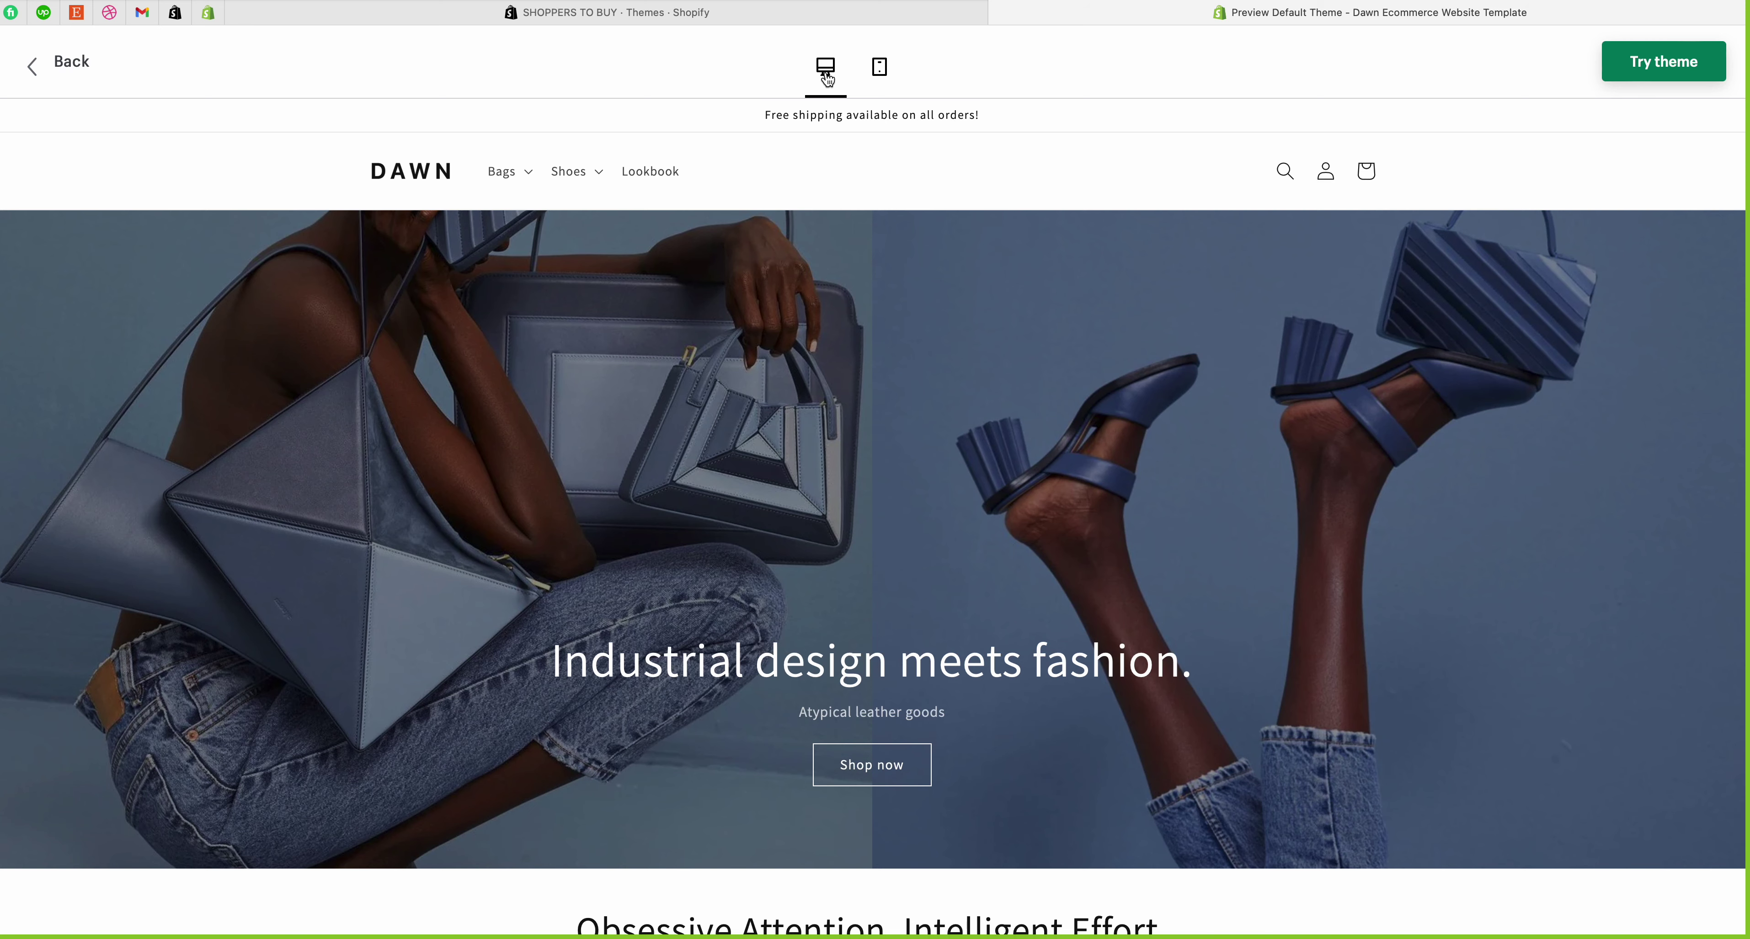
left_click(887, 81)
Step: View the subcategories under Bags and Shoes in the demo store's header, and collapse them again
left_click(528, 178)
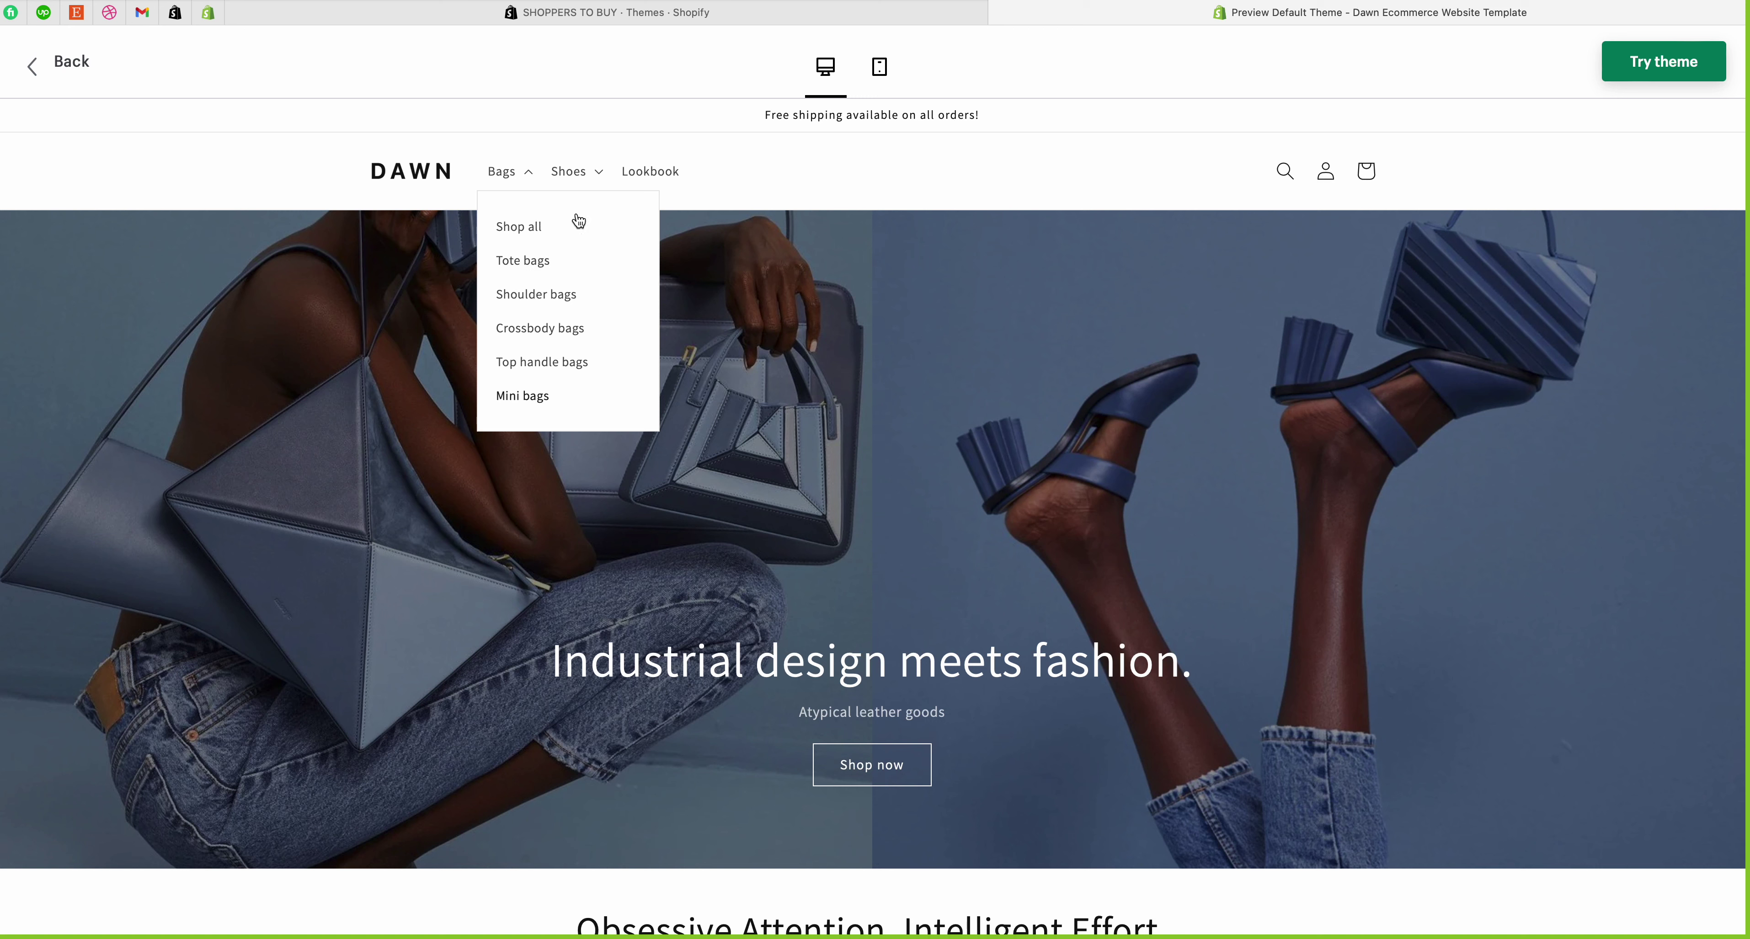
left_click(597, 175)
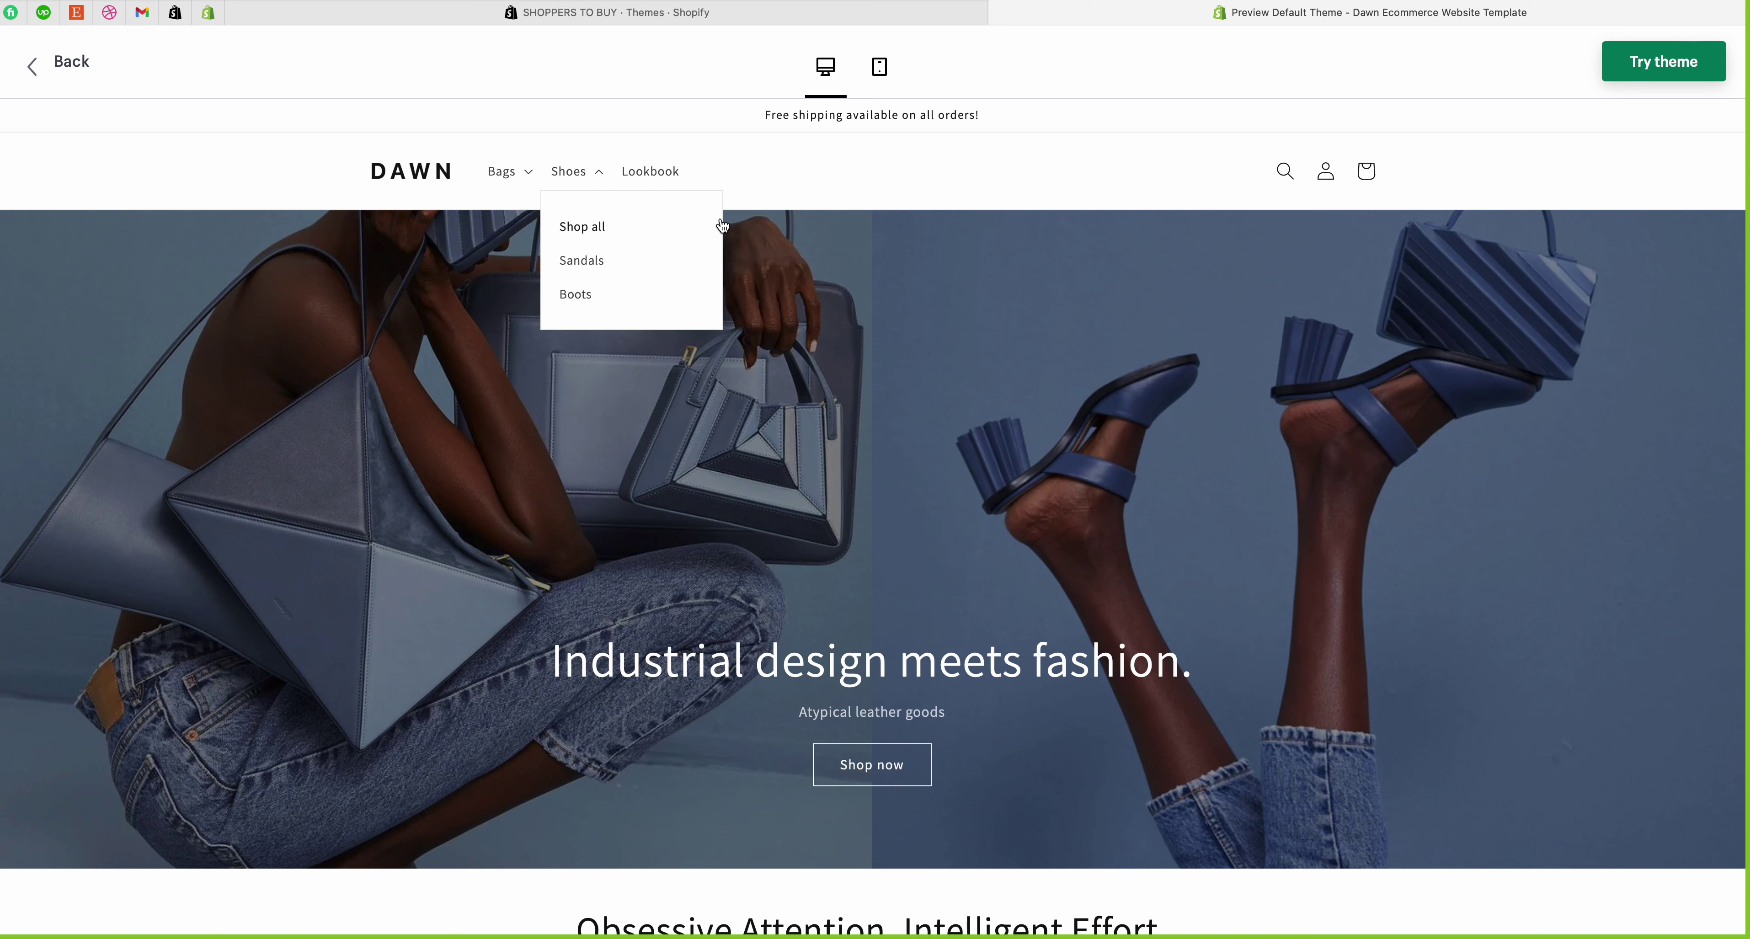
left_click(1079, 162)
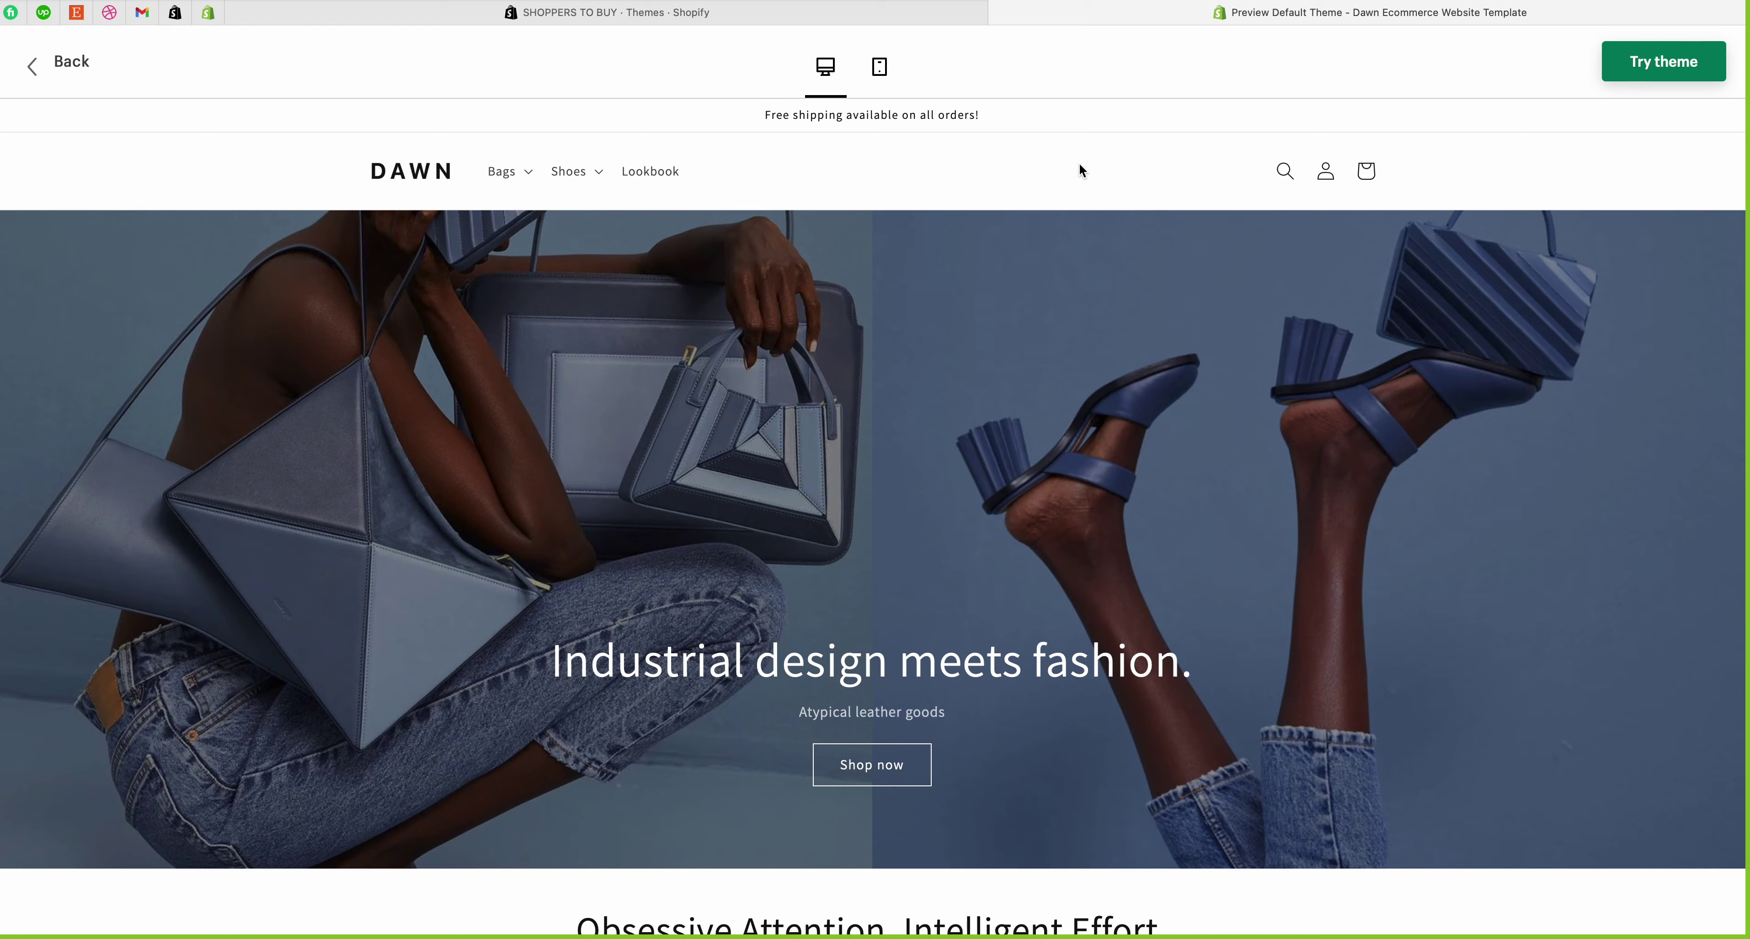
Step: Try out the demo store's search by entering "gift", clear the query and close the search
left_click(1287, 174)
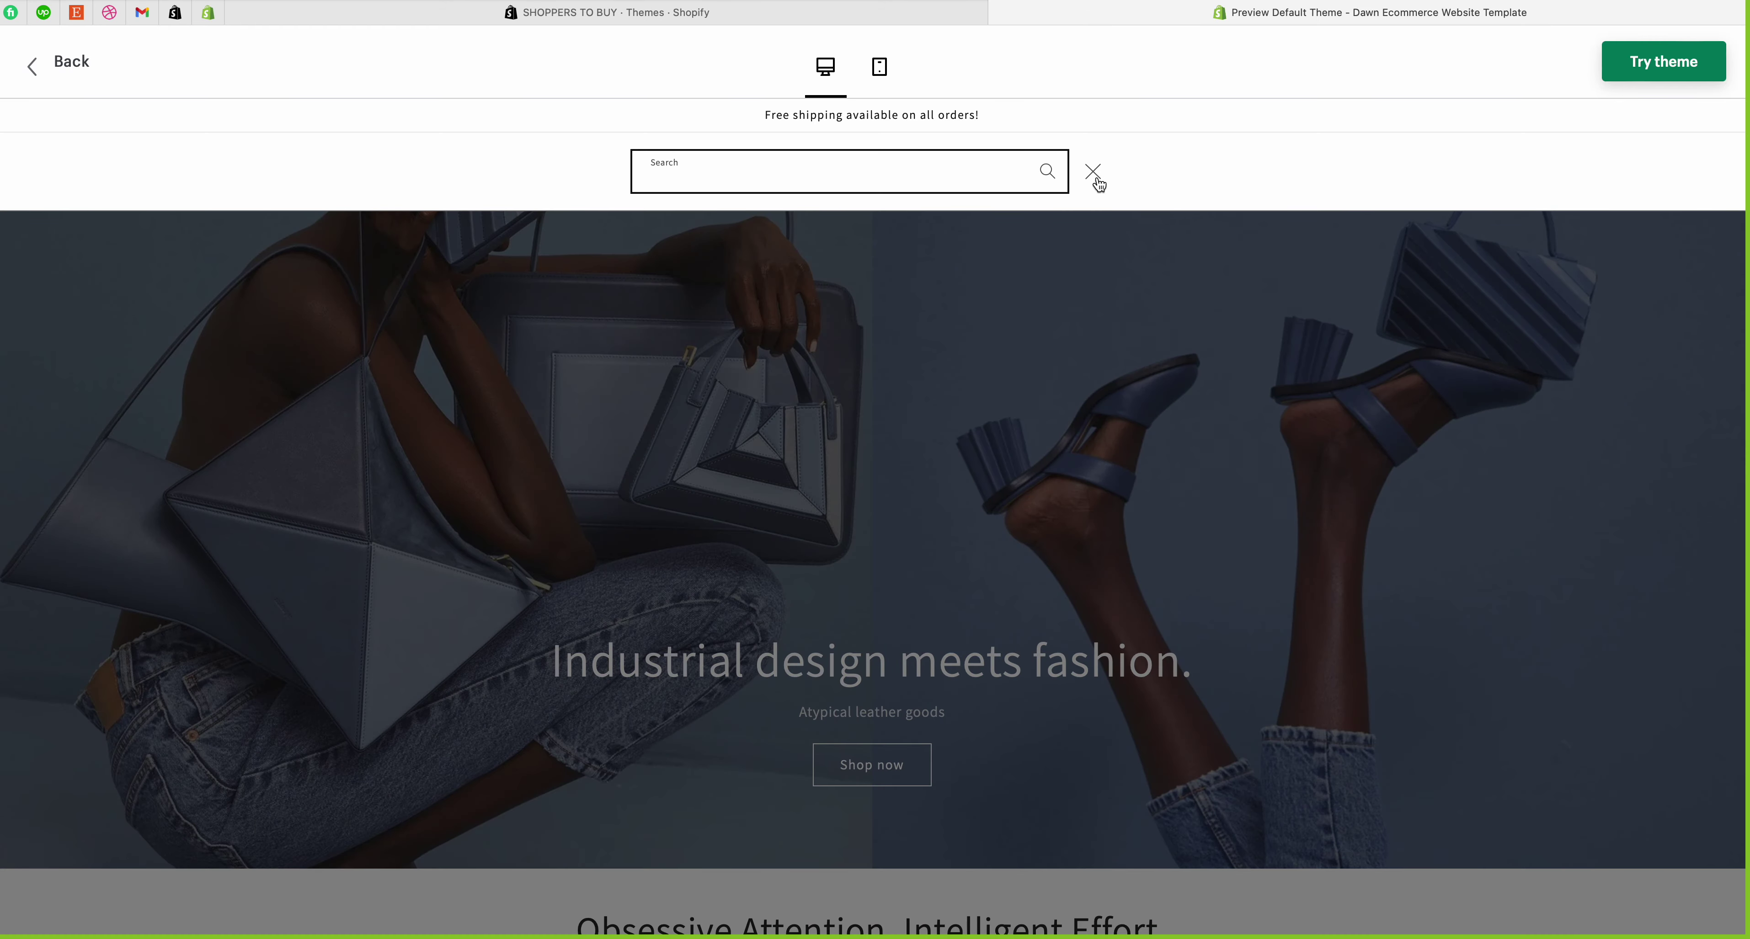
left_click(1093, 173)
left_click(1285, 172)
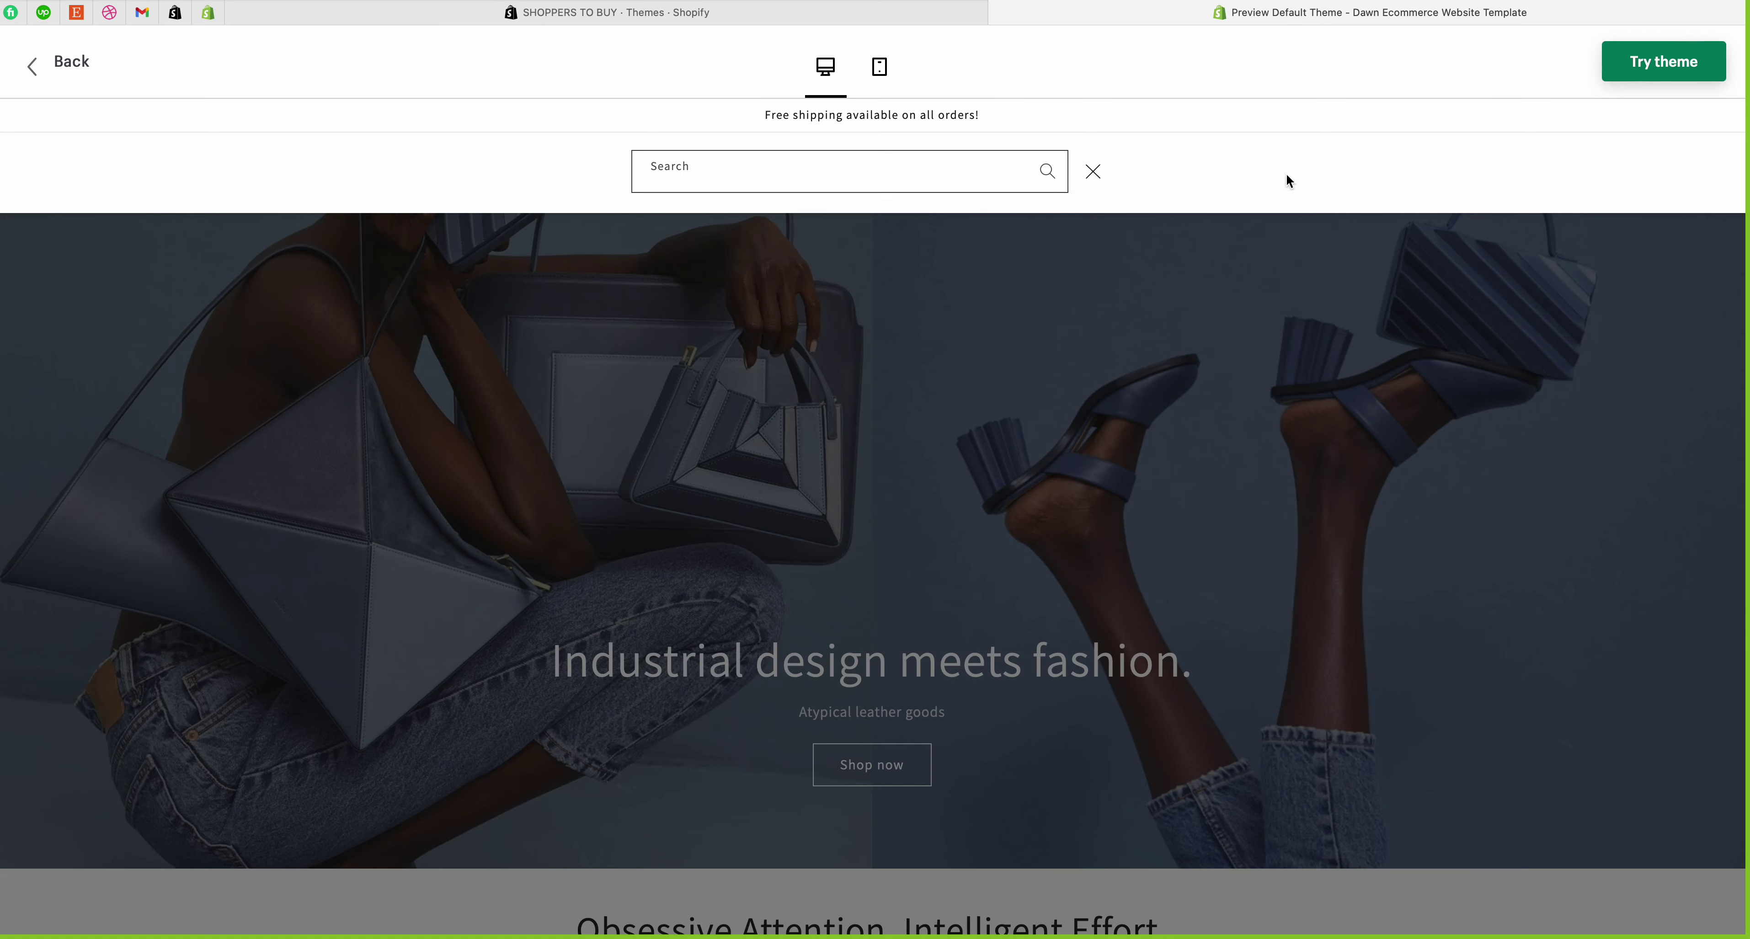
left_click(936, 181)
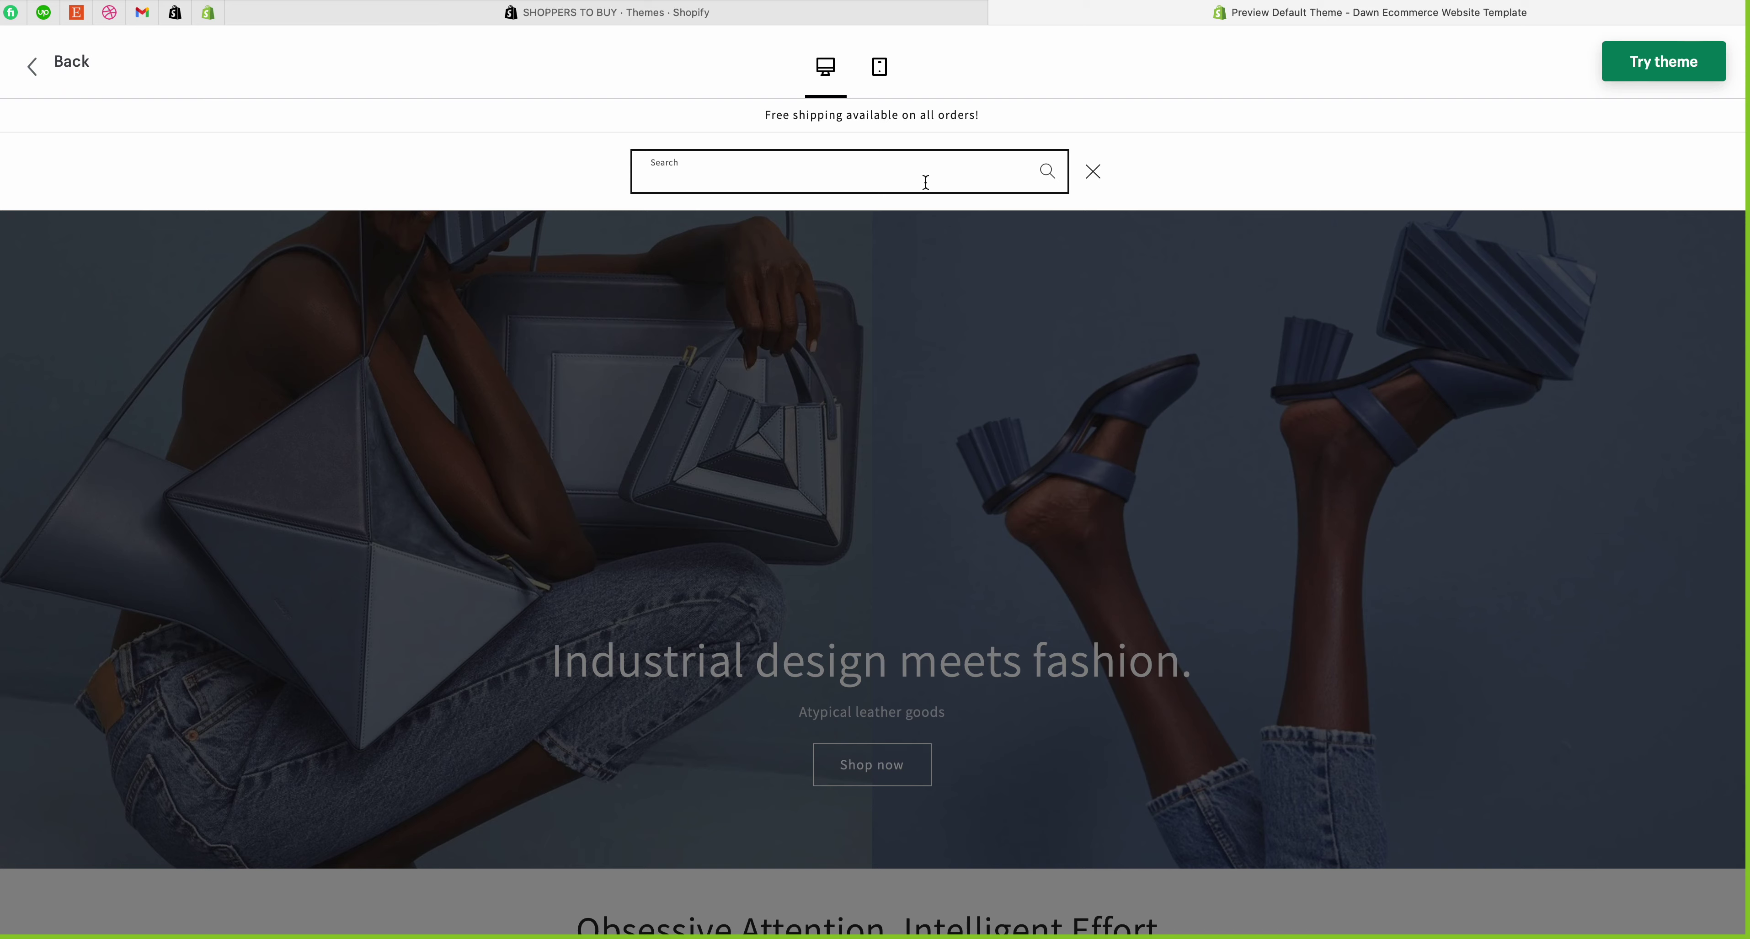
type("gift")
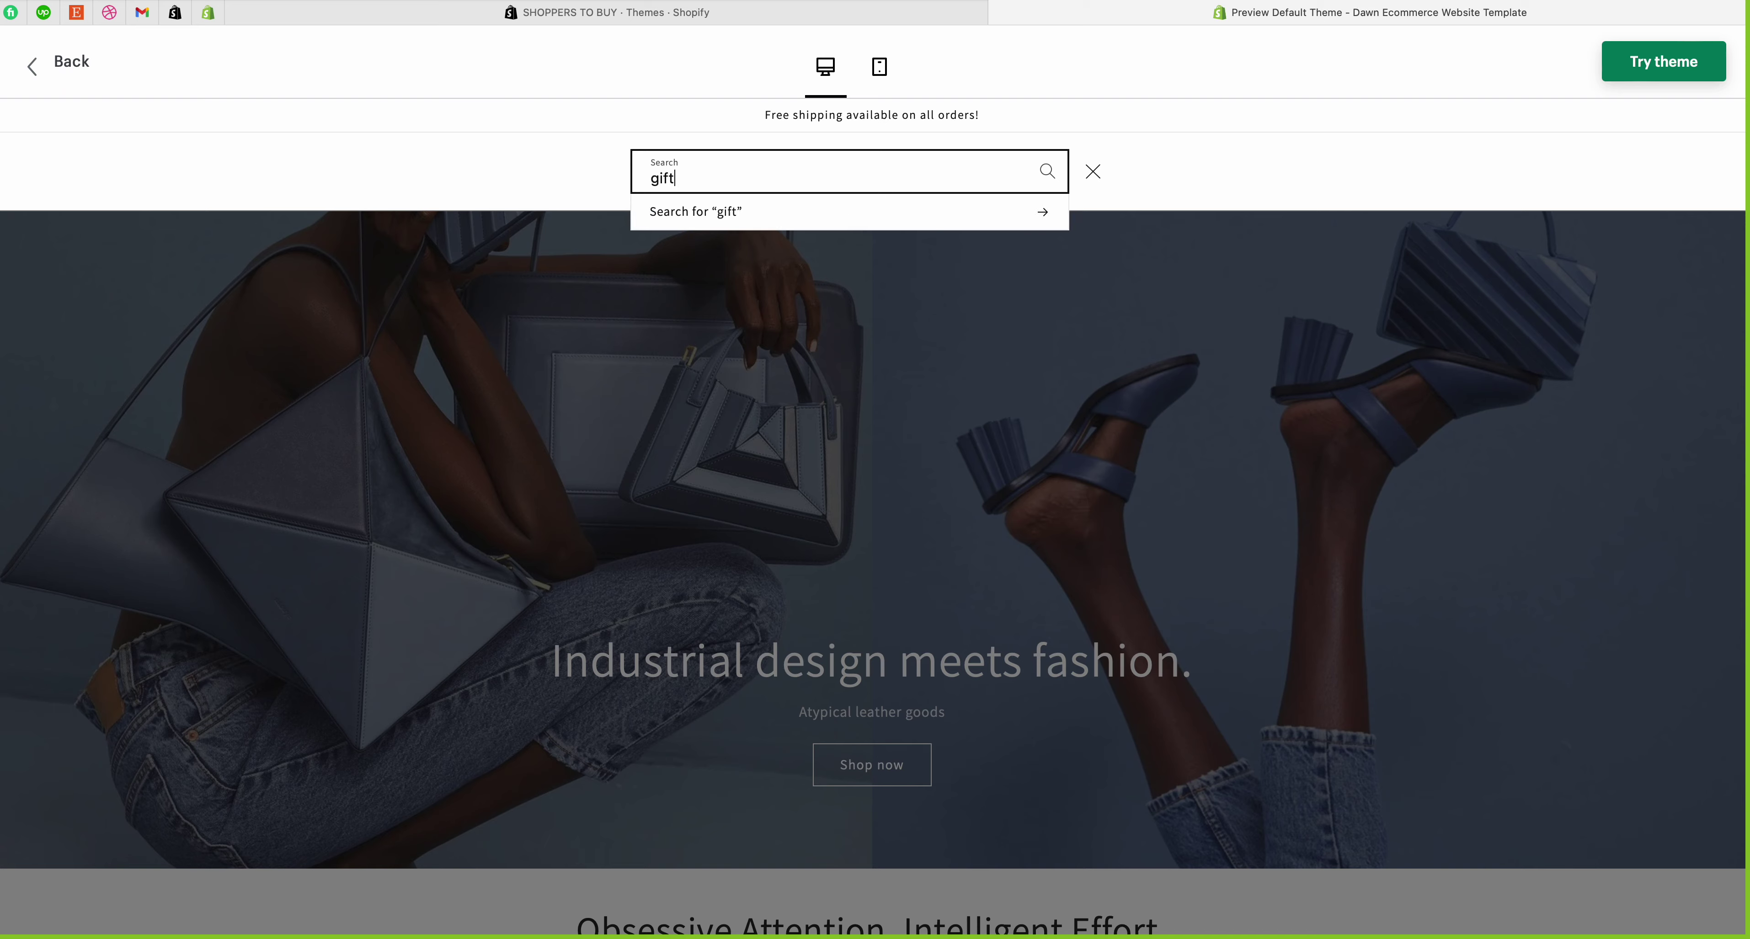
key("BackSpace")
key("BackSpace")
key("BackSpace")
key("BackSpace")
left_click(1090, 177)
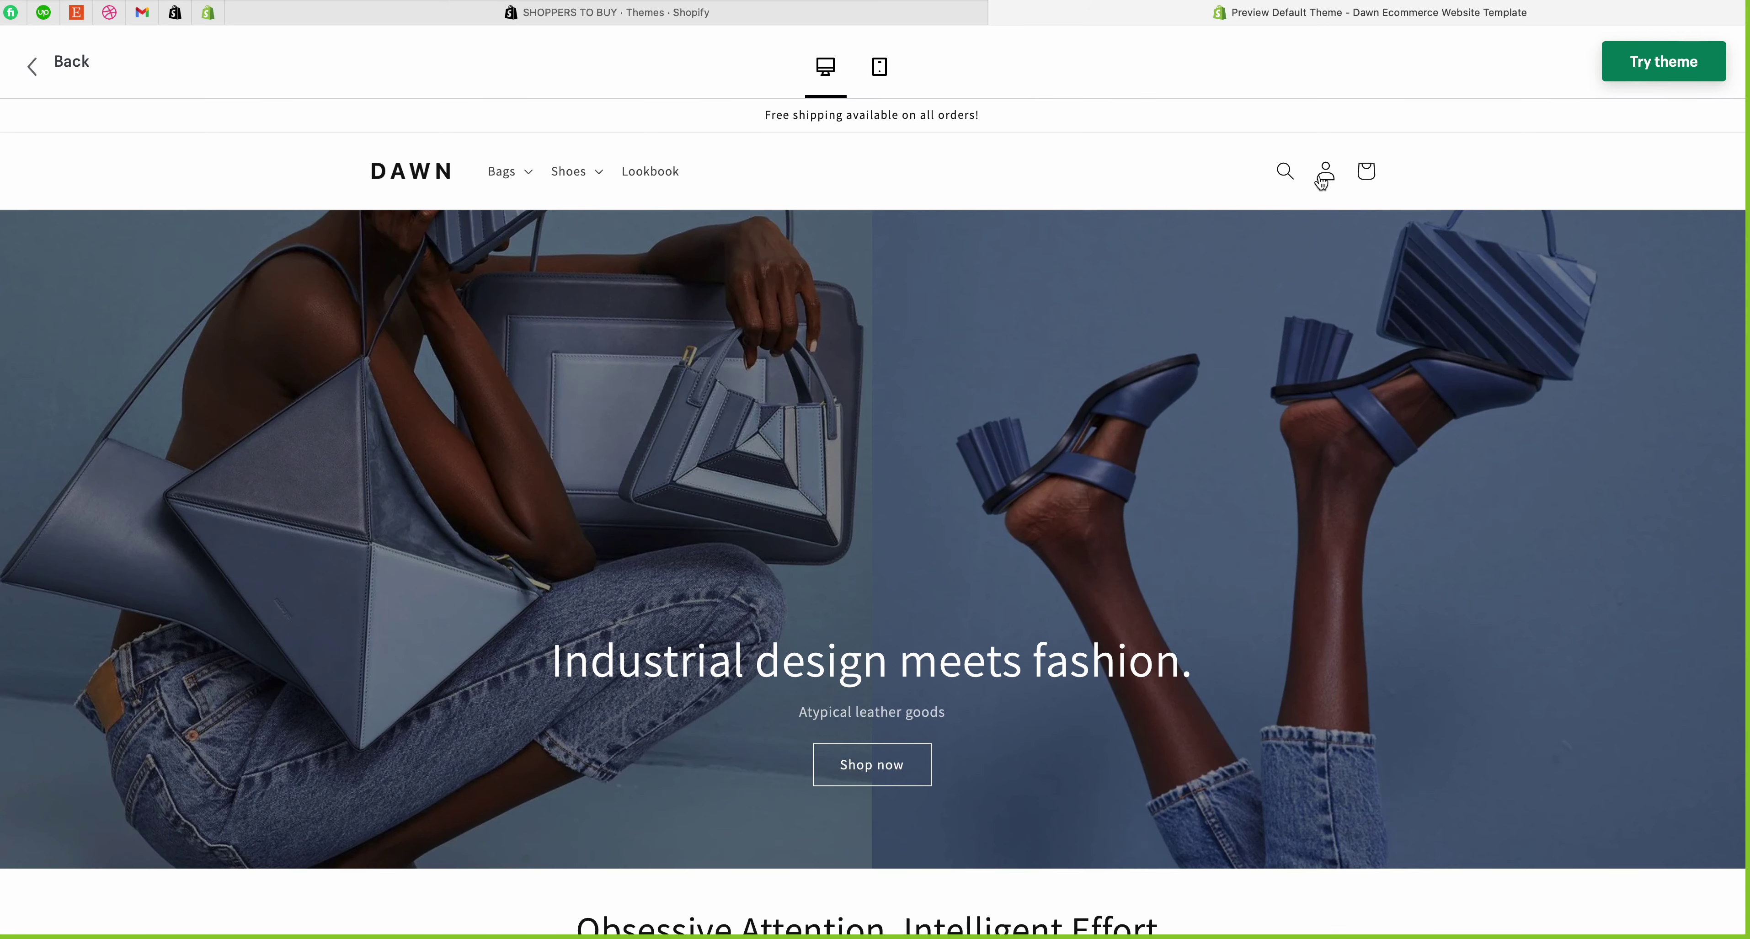
Step: Open the demo store's customer login page and inspect its email and password fields
left_click(1334, 195)
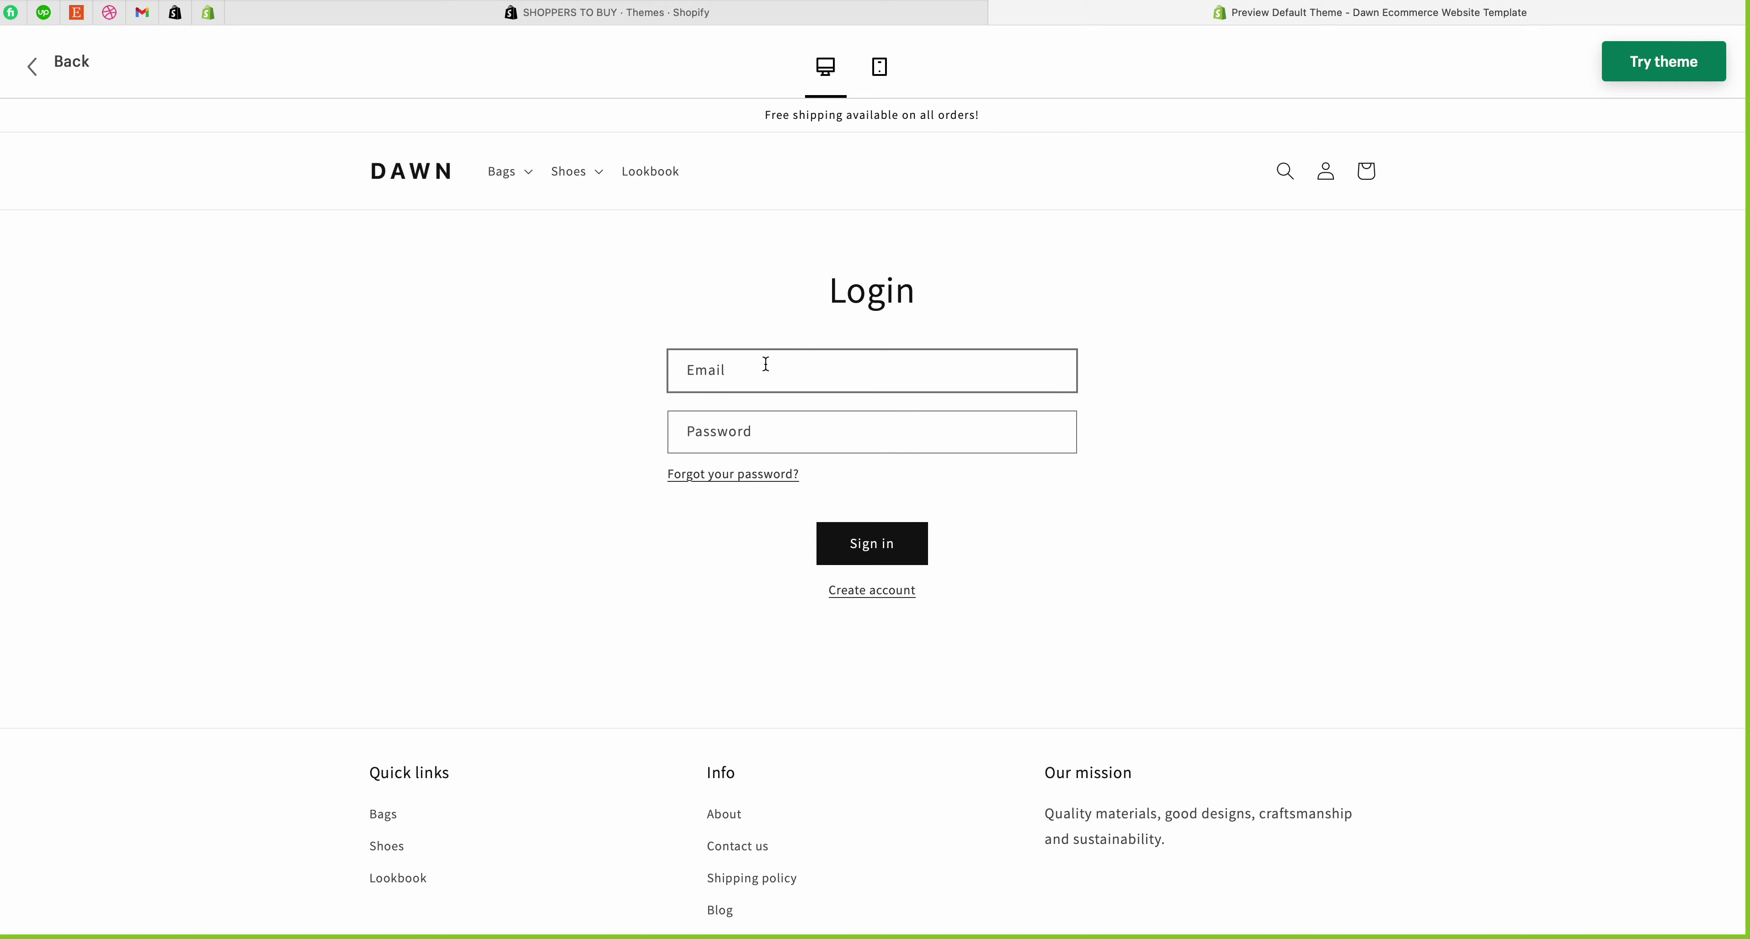
left_click(733, 367)
left_click(743, 436)
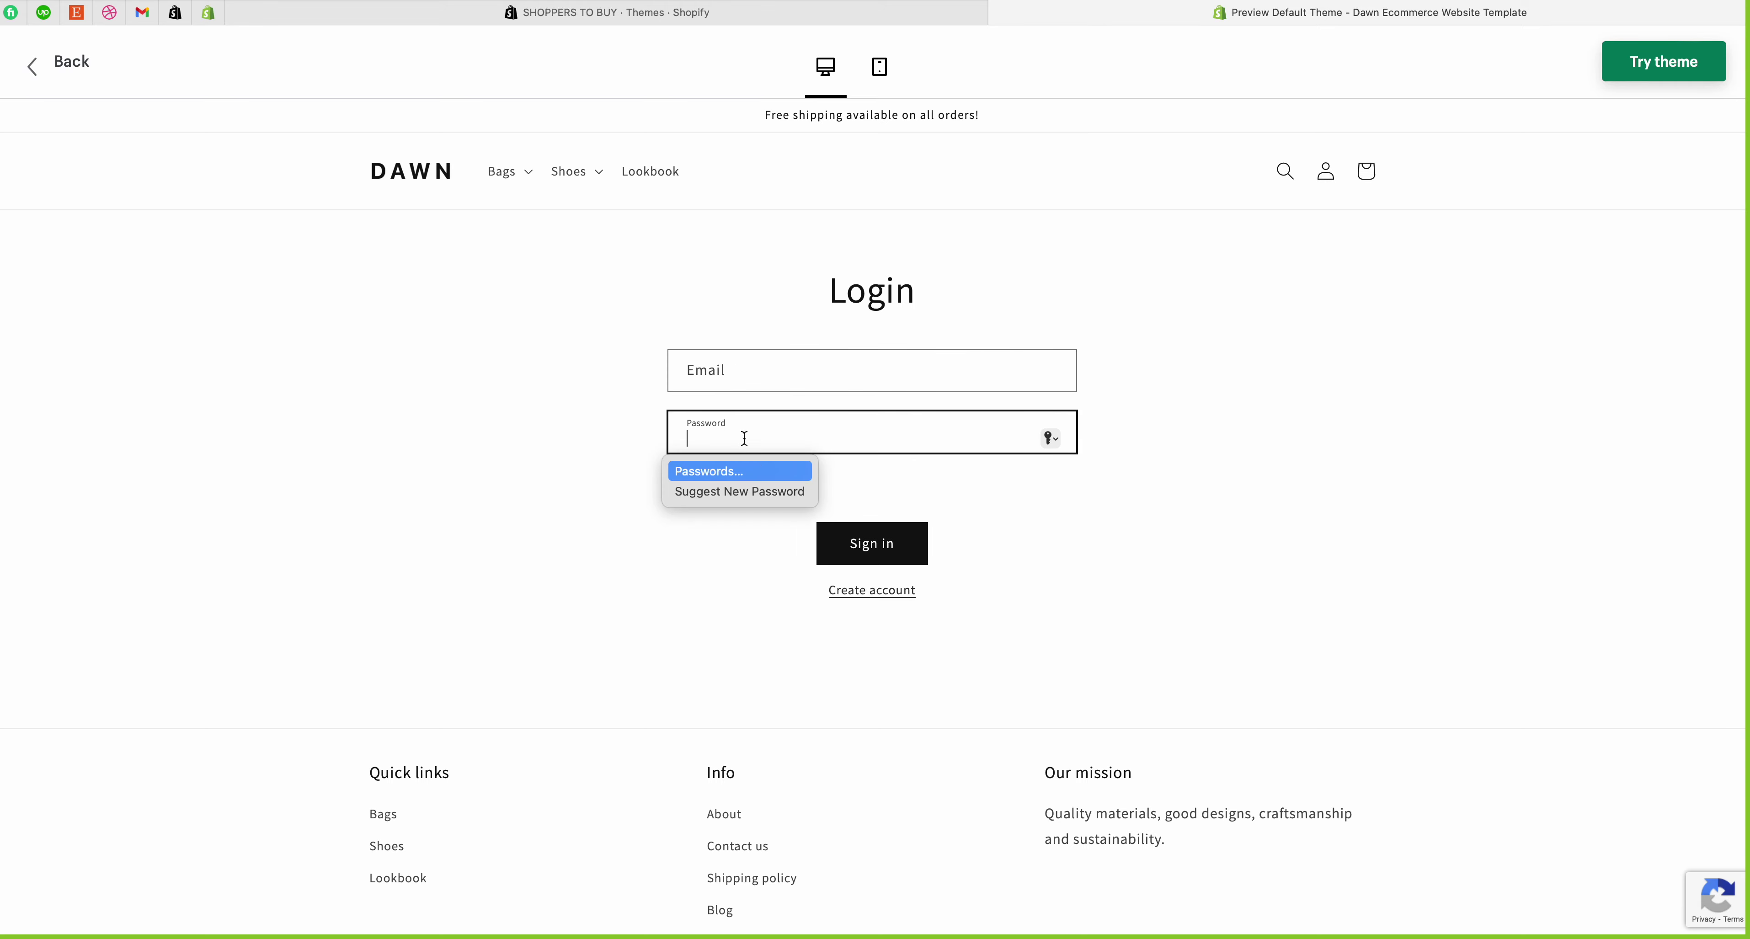
left_click(897, 465)
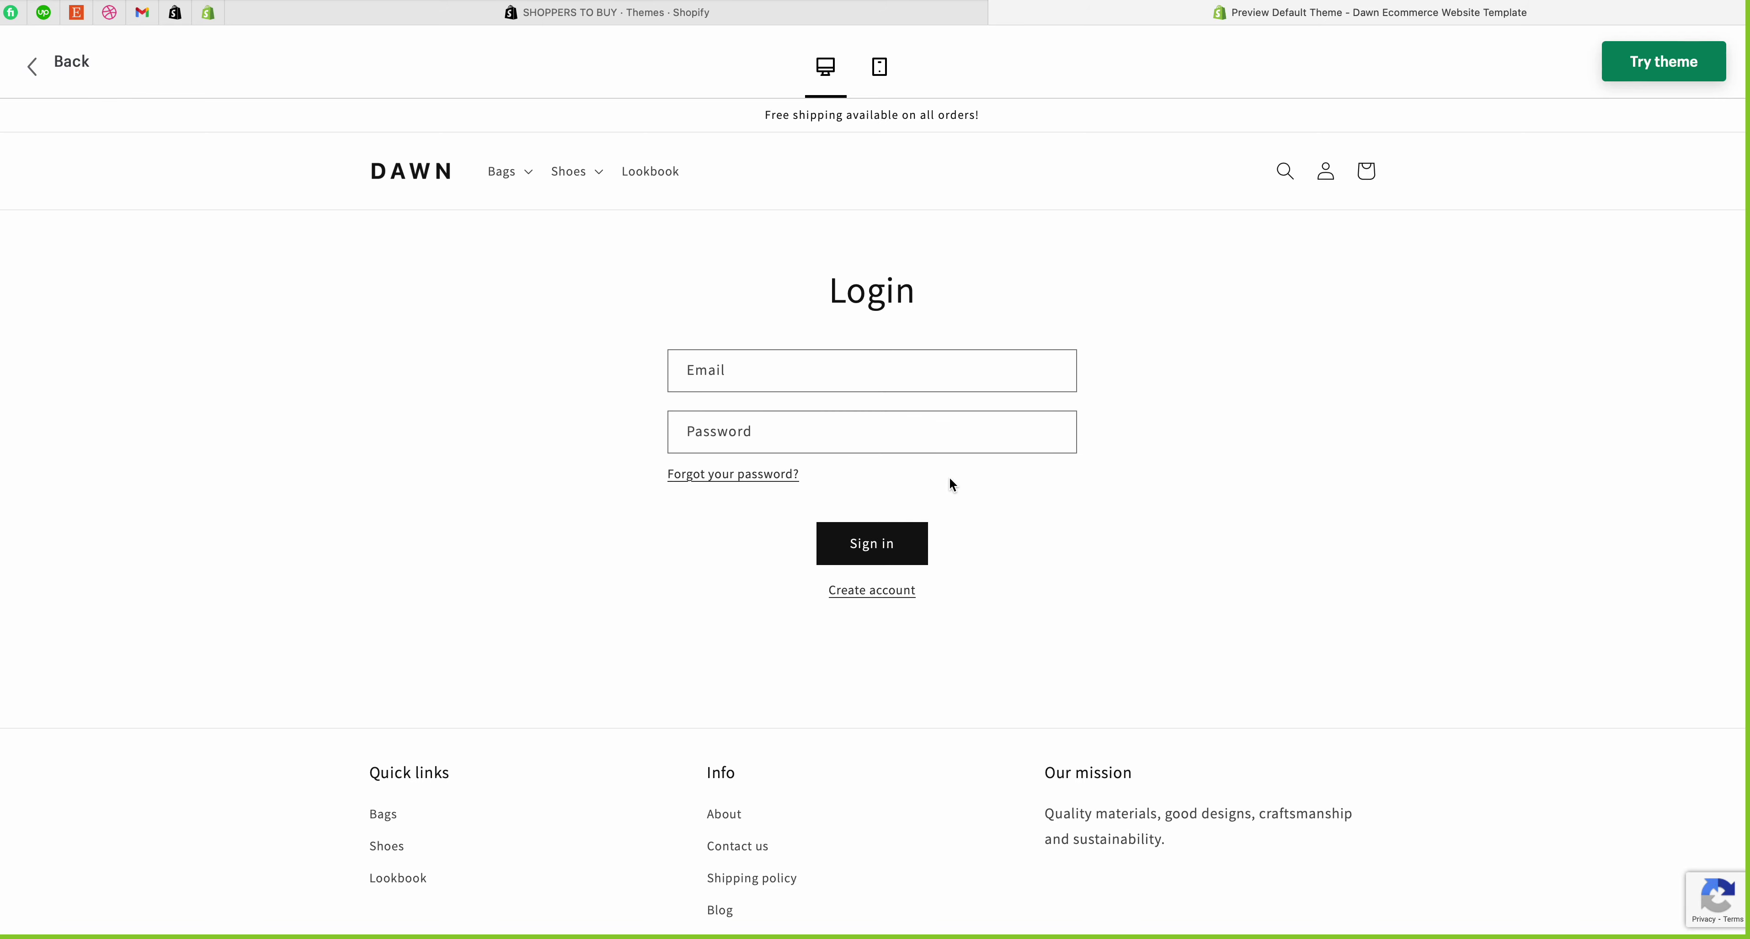
Step: Open the Create account form and inspect its first name, last name, email and password fields, accepting the suggested password
left_click(866, 596)
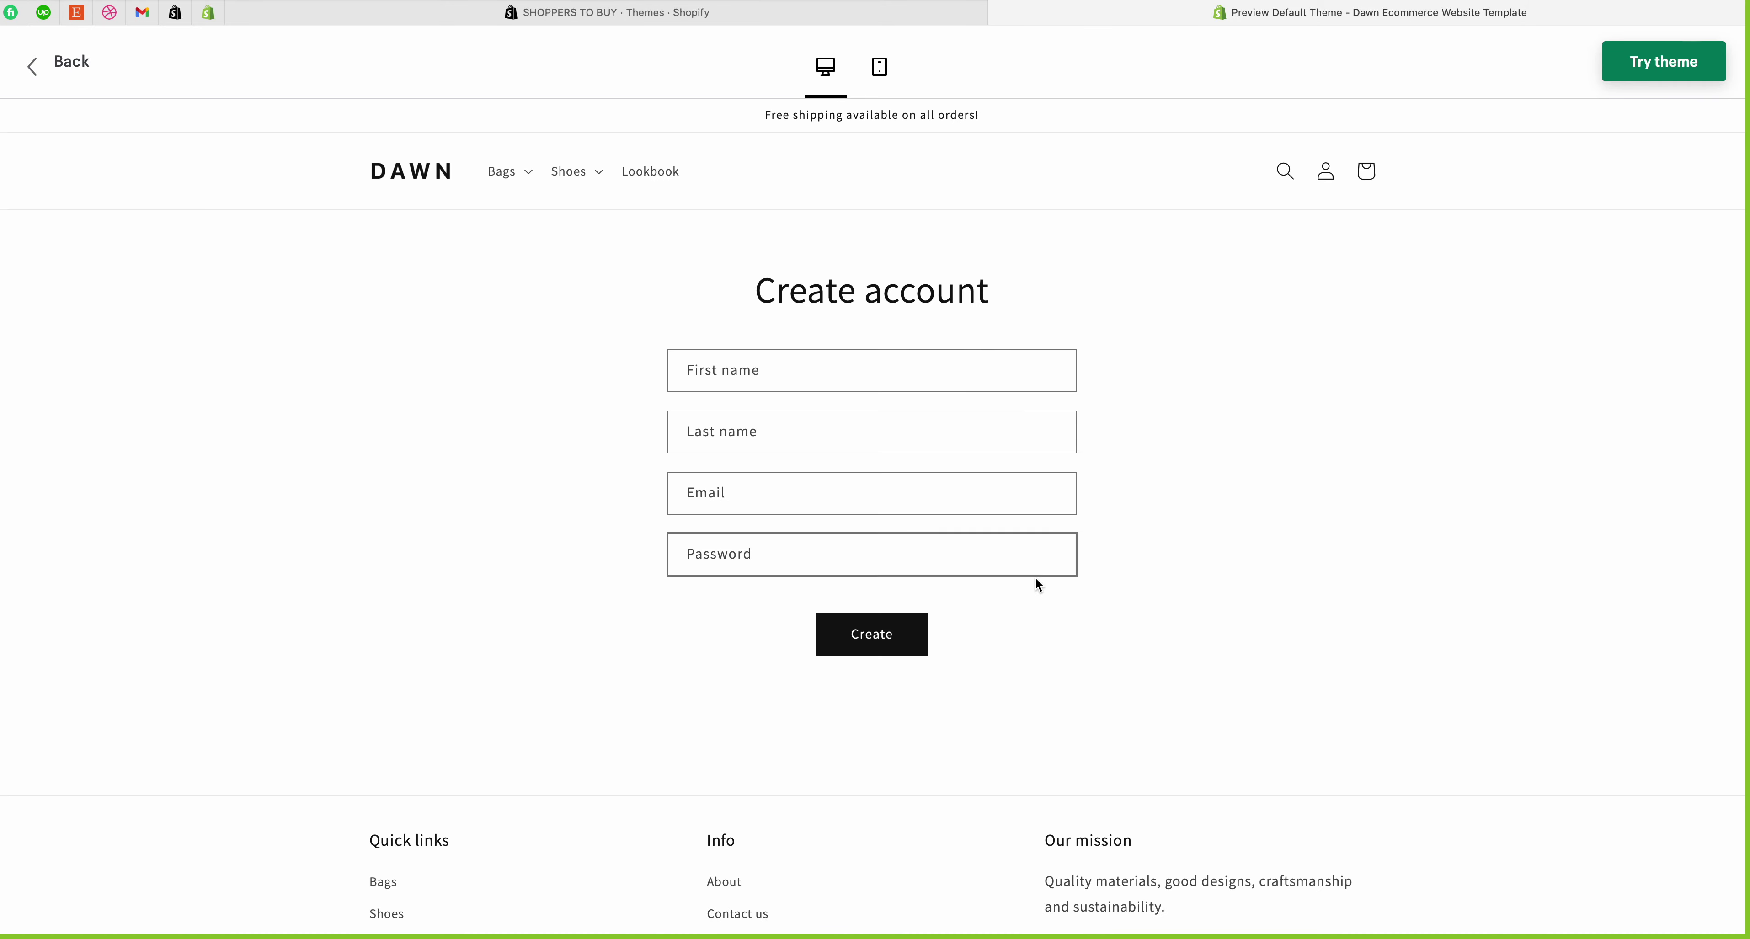
left_click(750, 375)
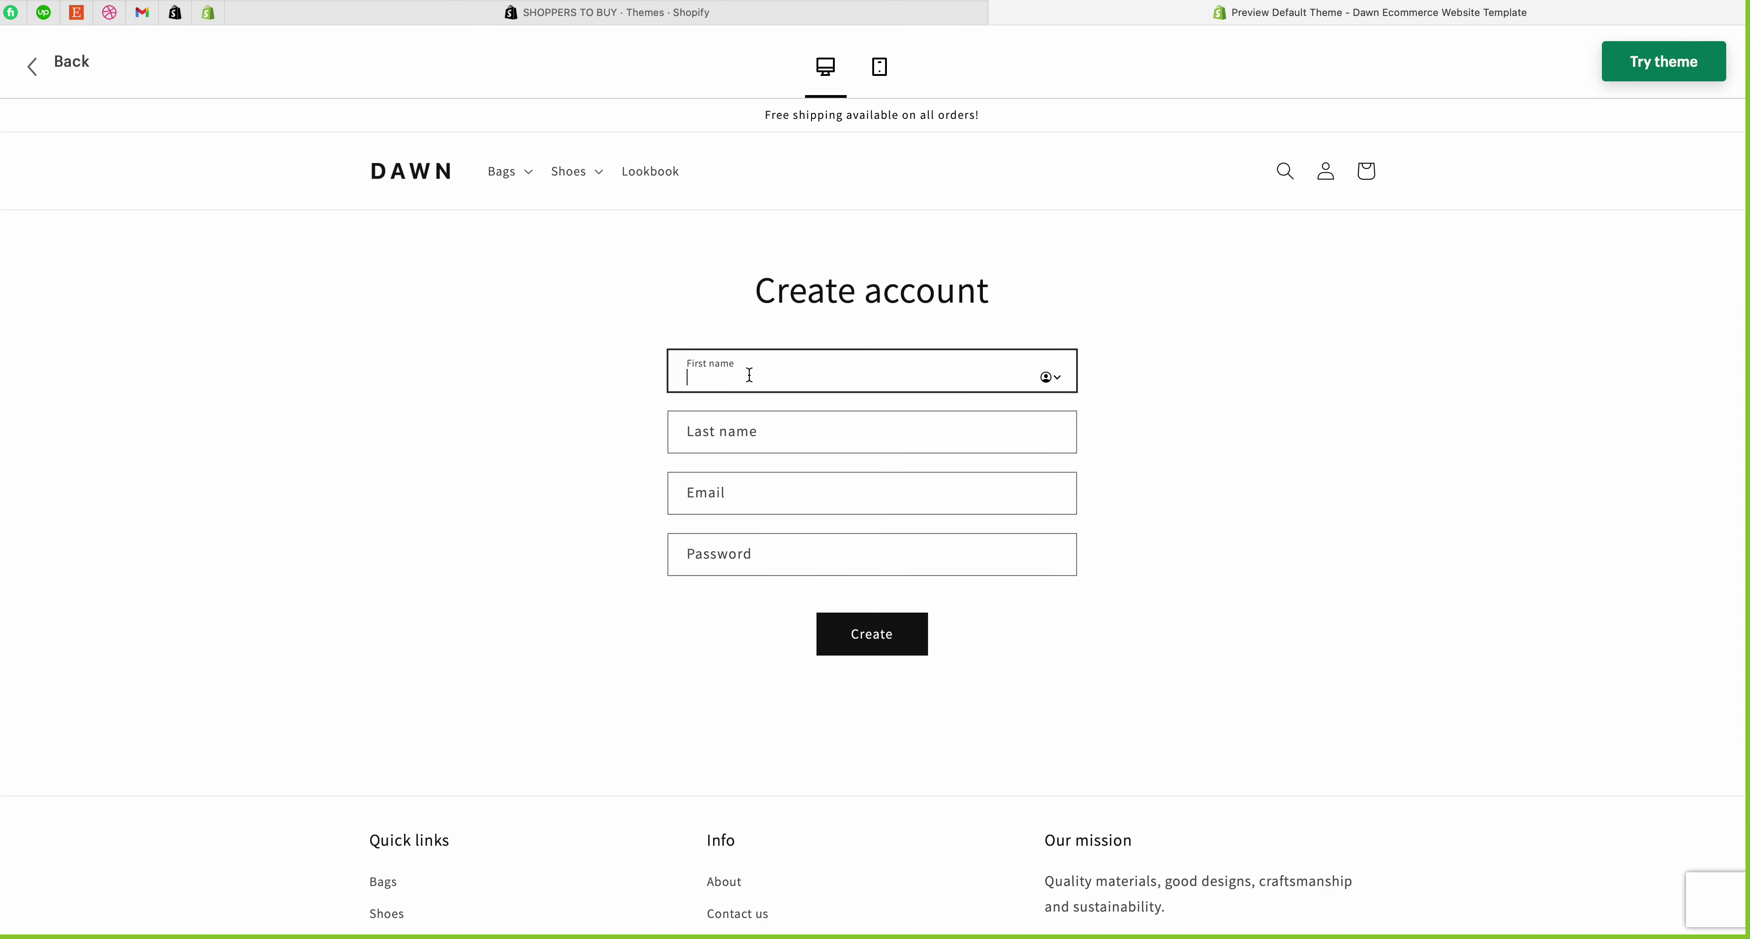
left_click(722, 443)
left_click(713, 494)
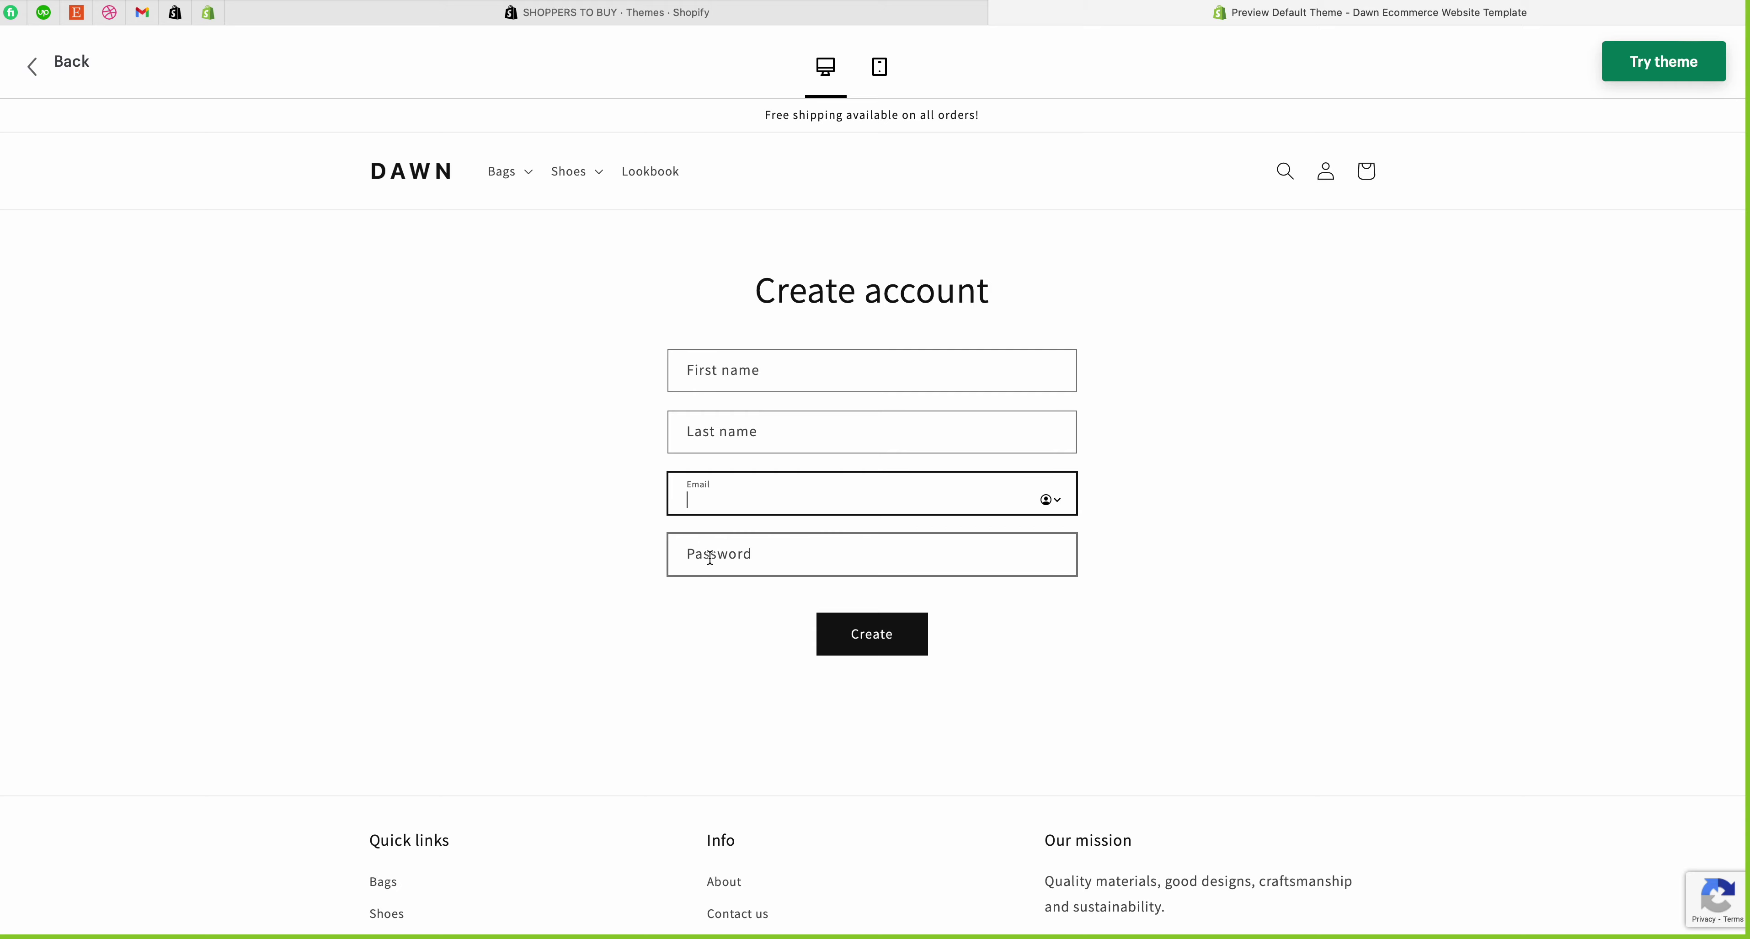
left_click(710, 557)
left_click(954, 647)
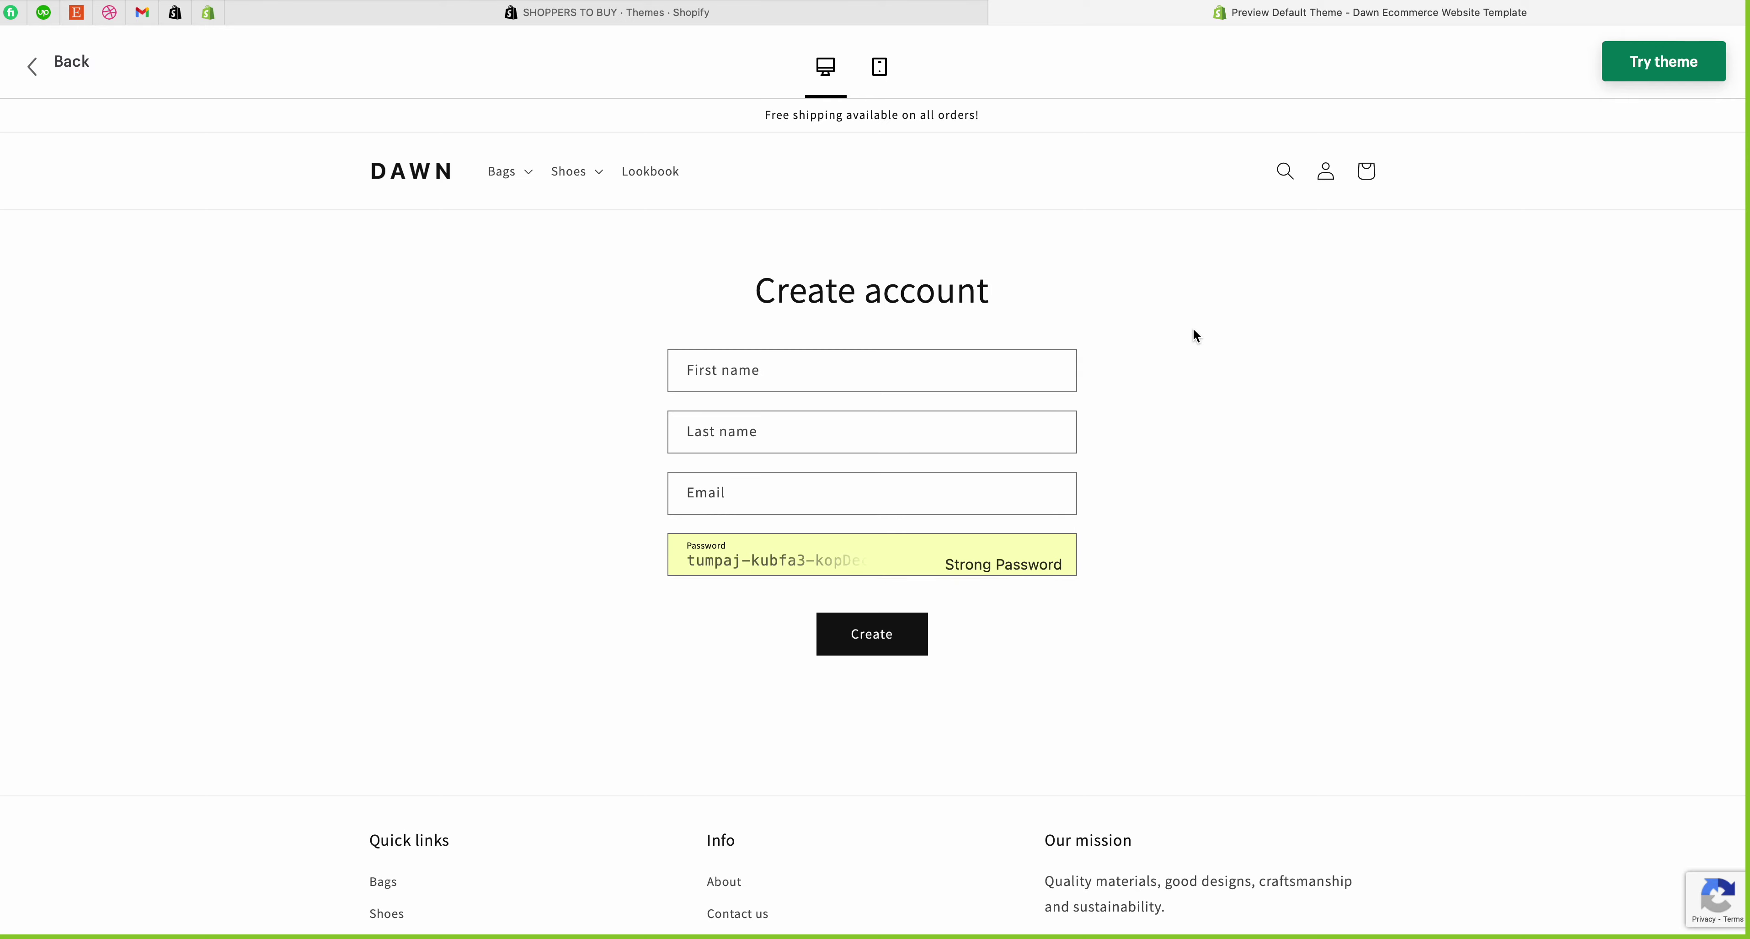
Step: Return to the demo store's home page without saving the password, and open the shopping cart
left_click(404, 171)
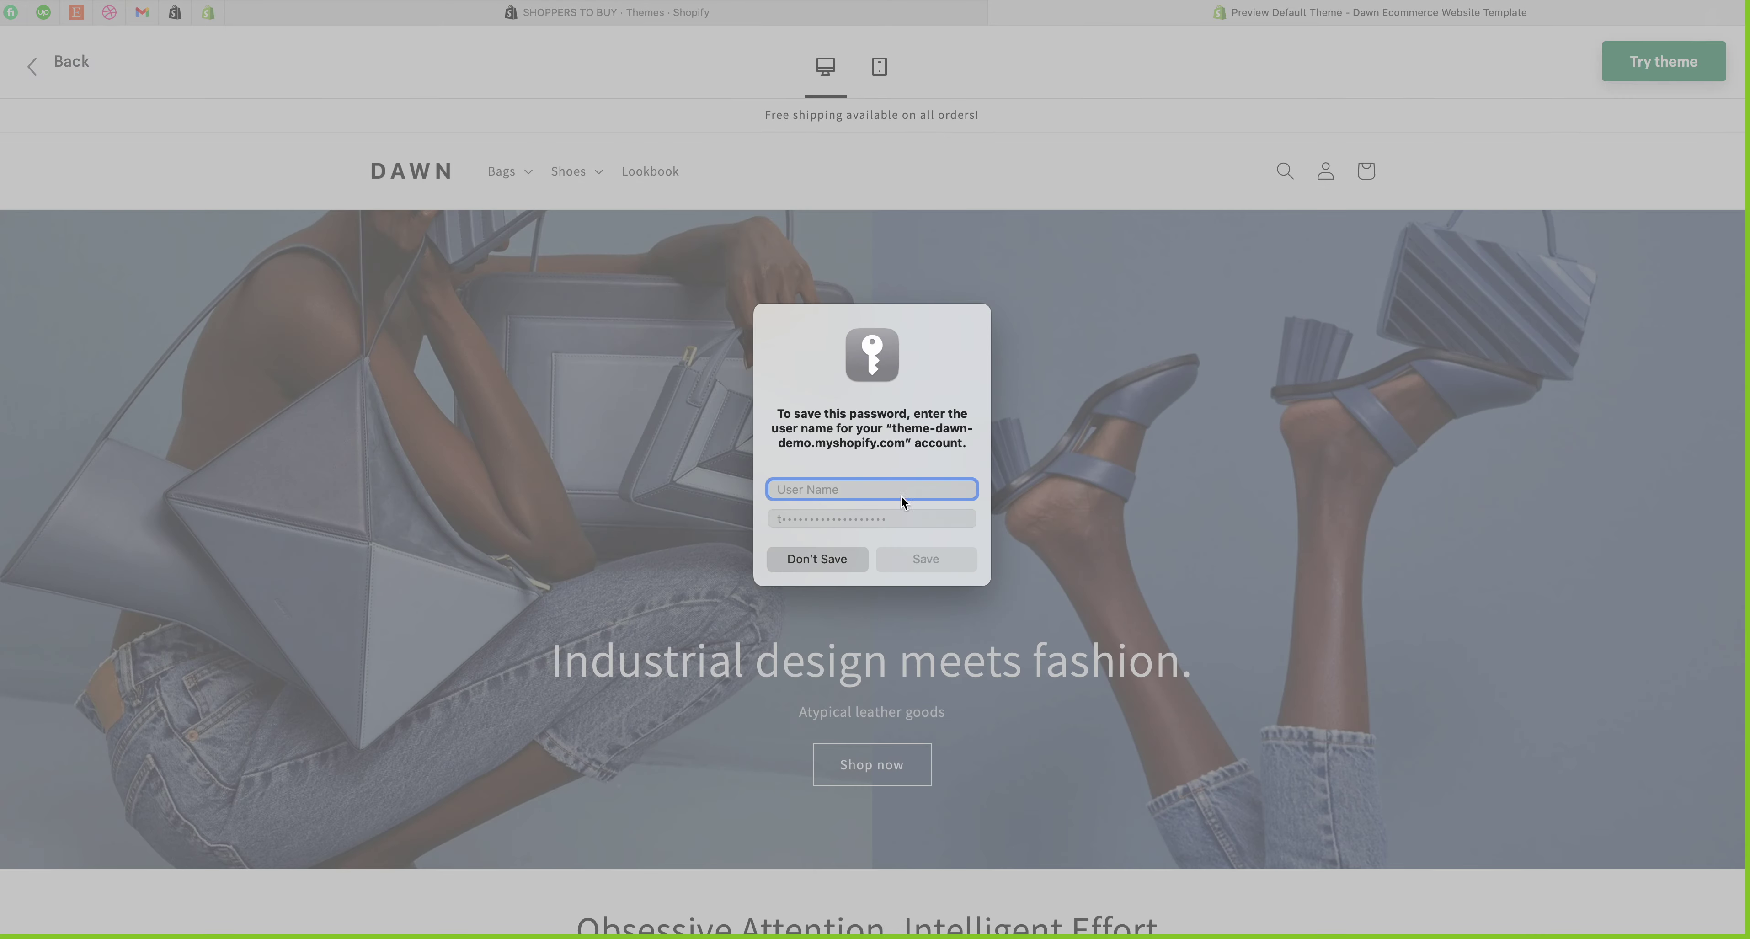
left_click(819, 558)
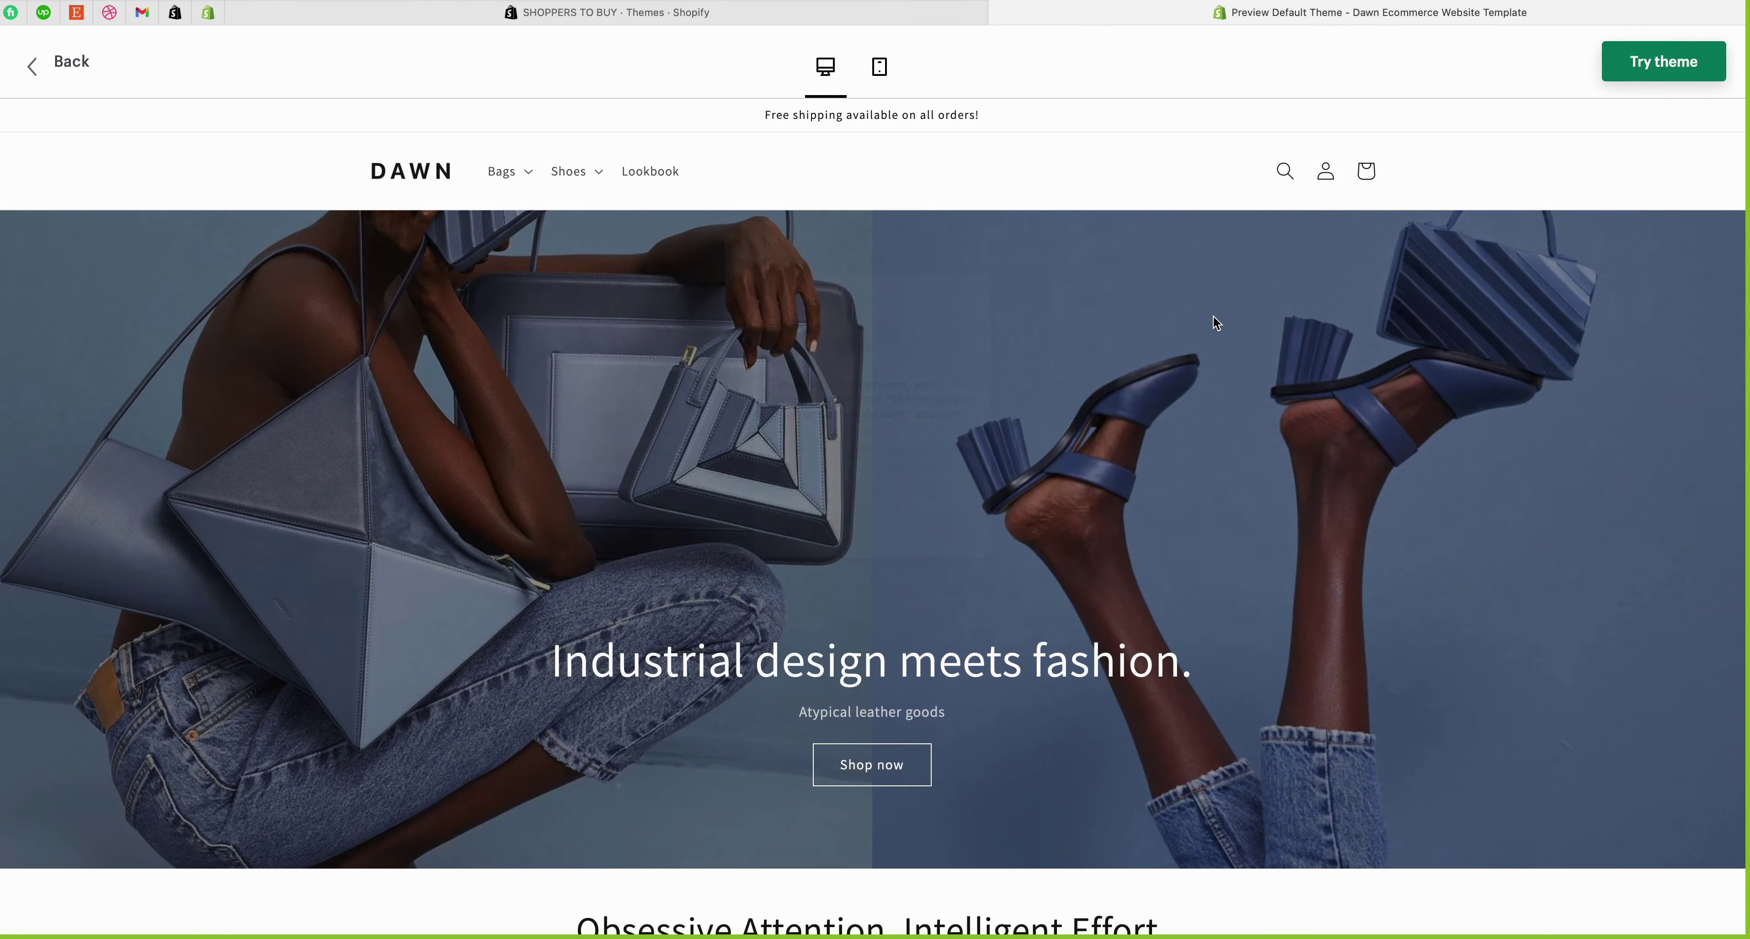
left_click(1367, 182)
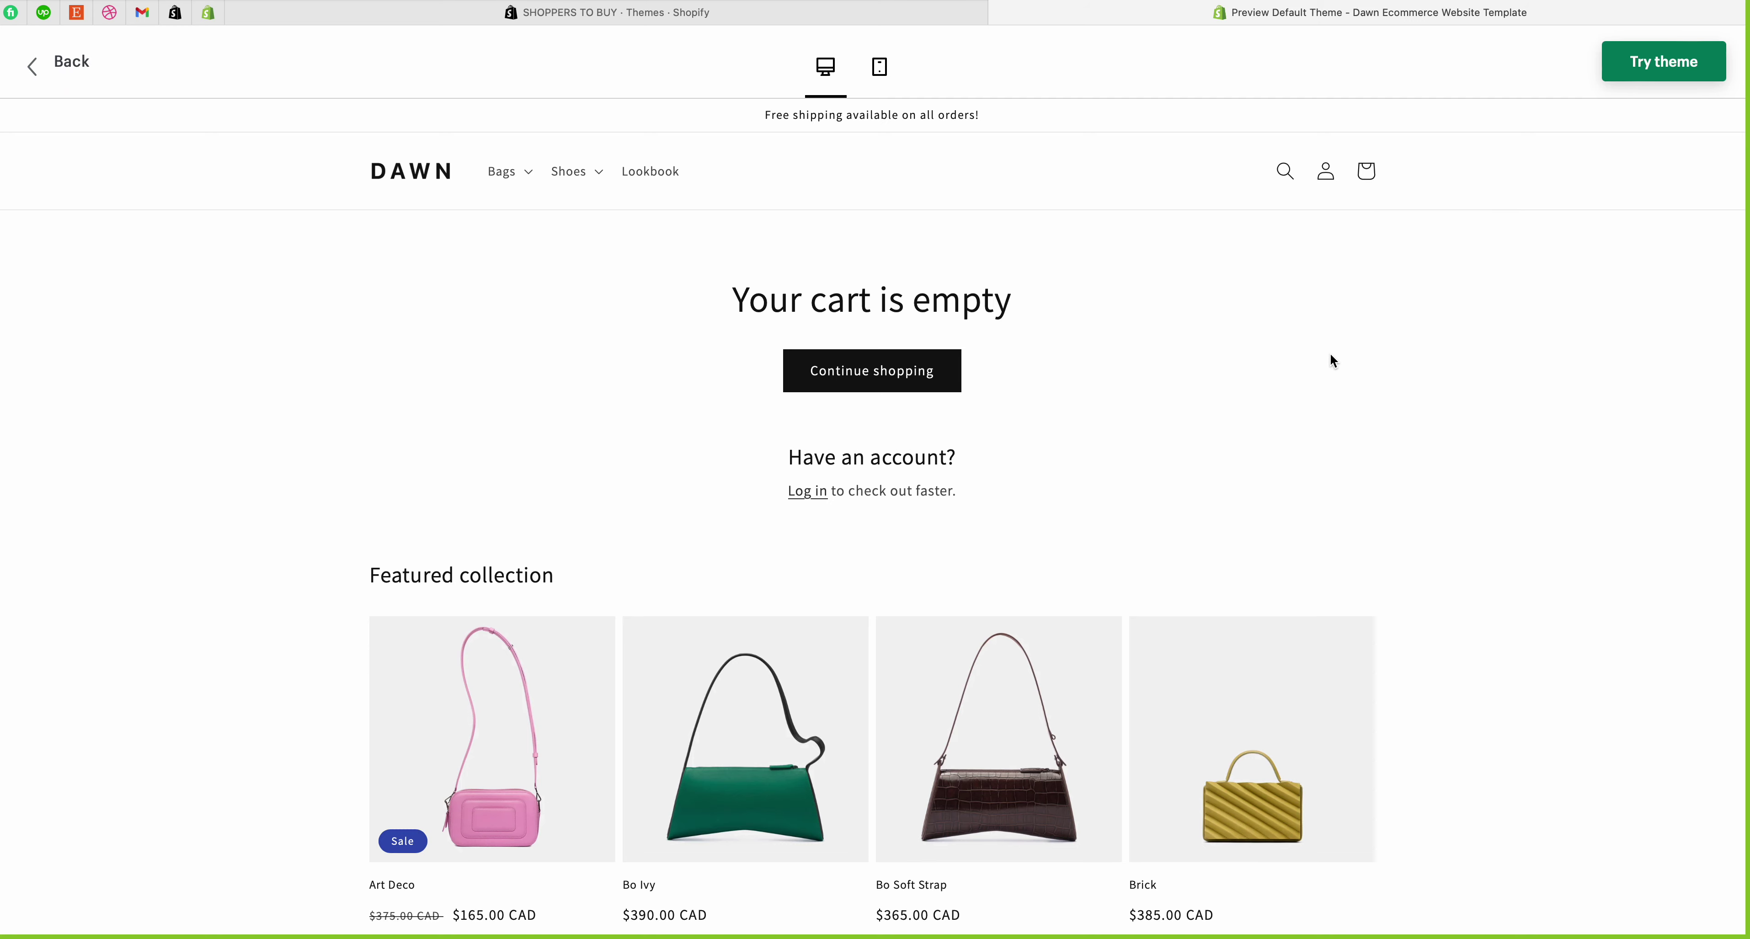
Step: Review the cart page's Featured collection and footer, and return to the demo store's home page
scroll(1330, 355, "down", 7)
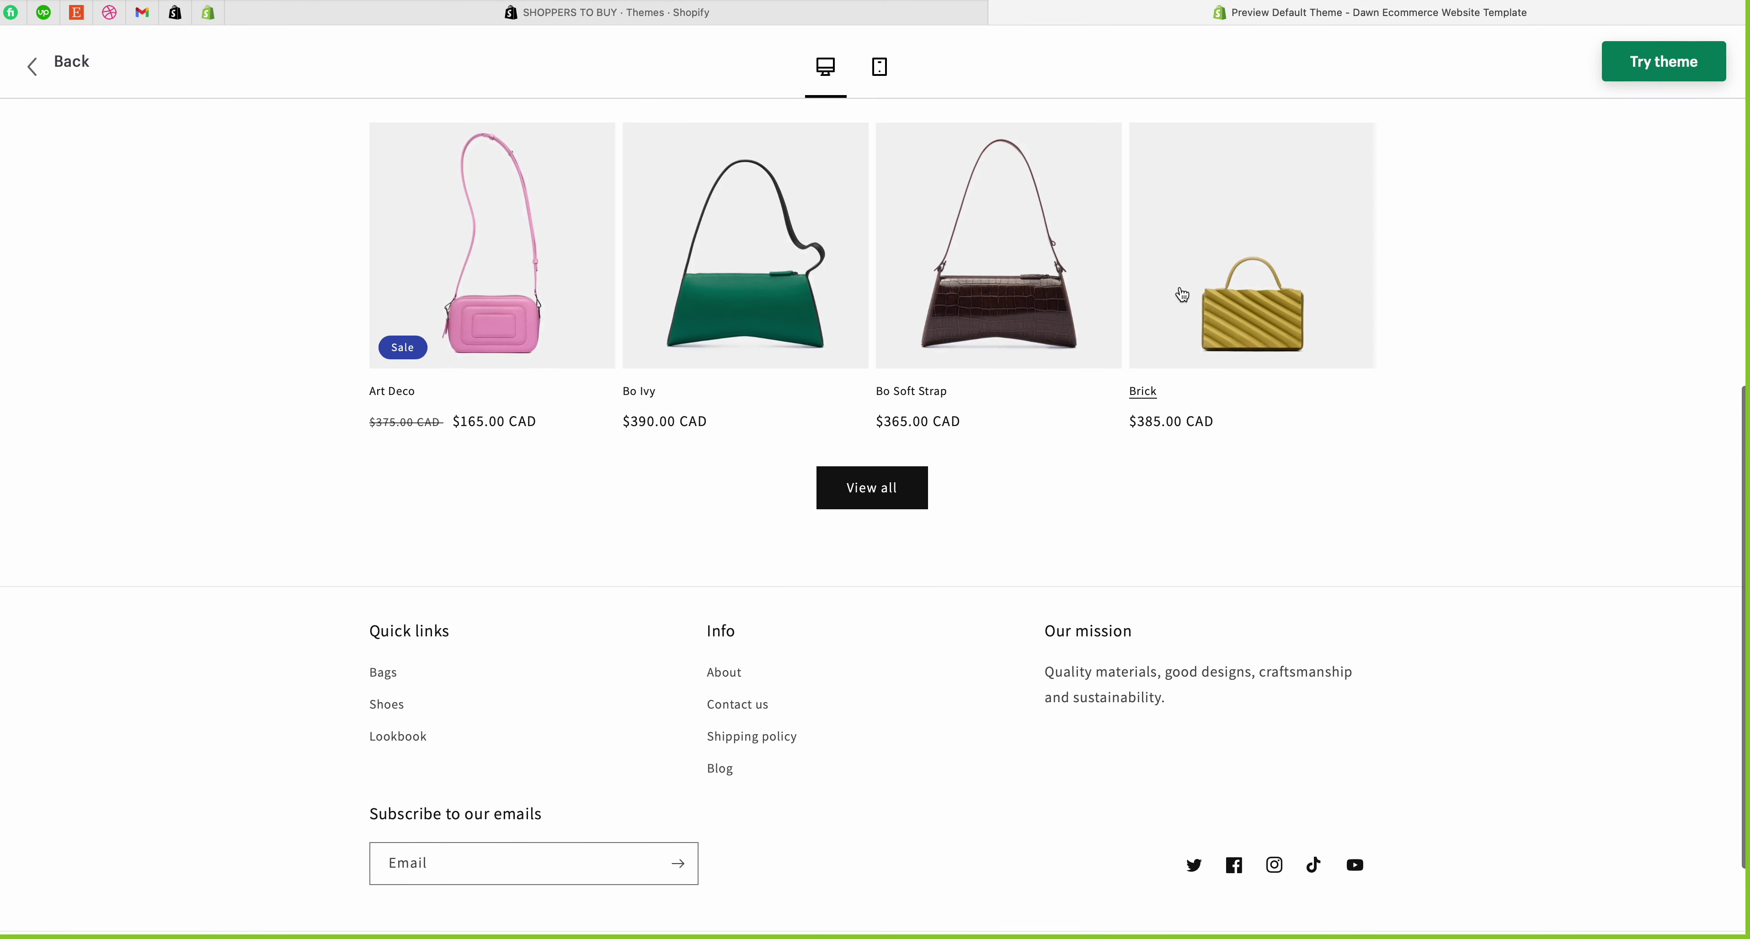
scroll(511, 345, "up", 2)
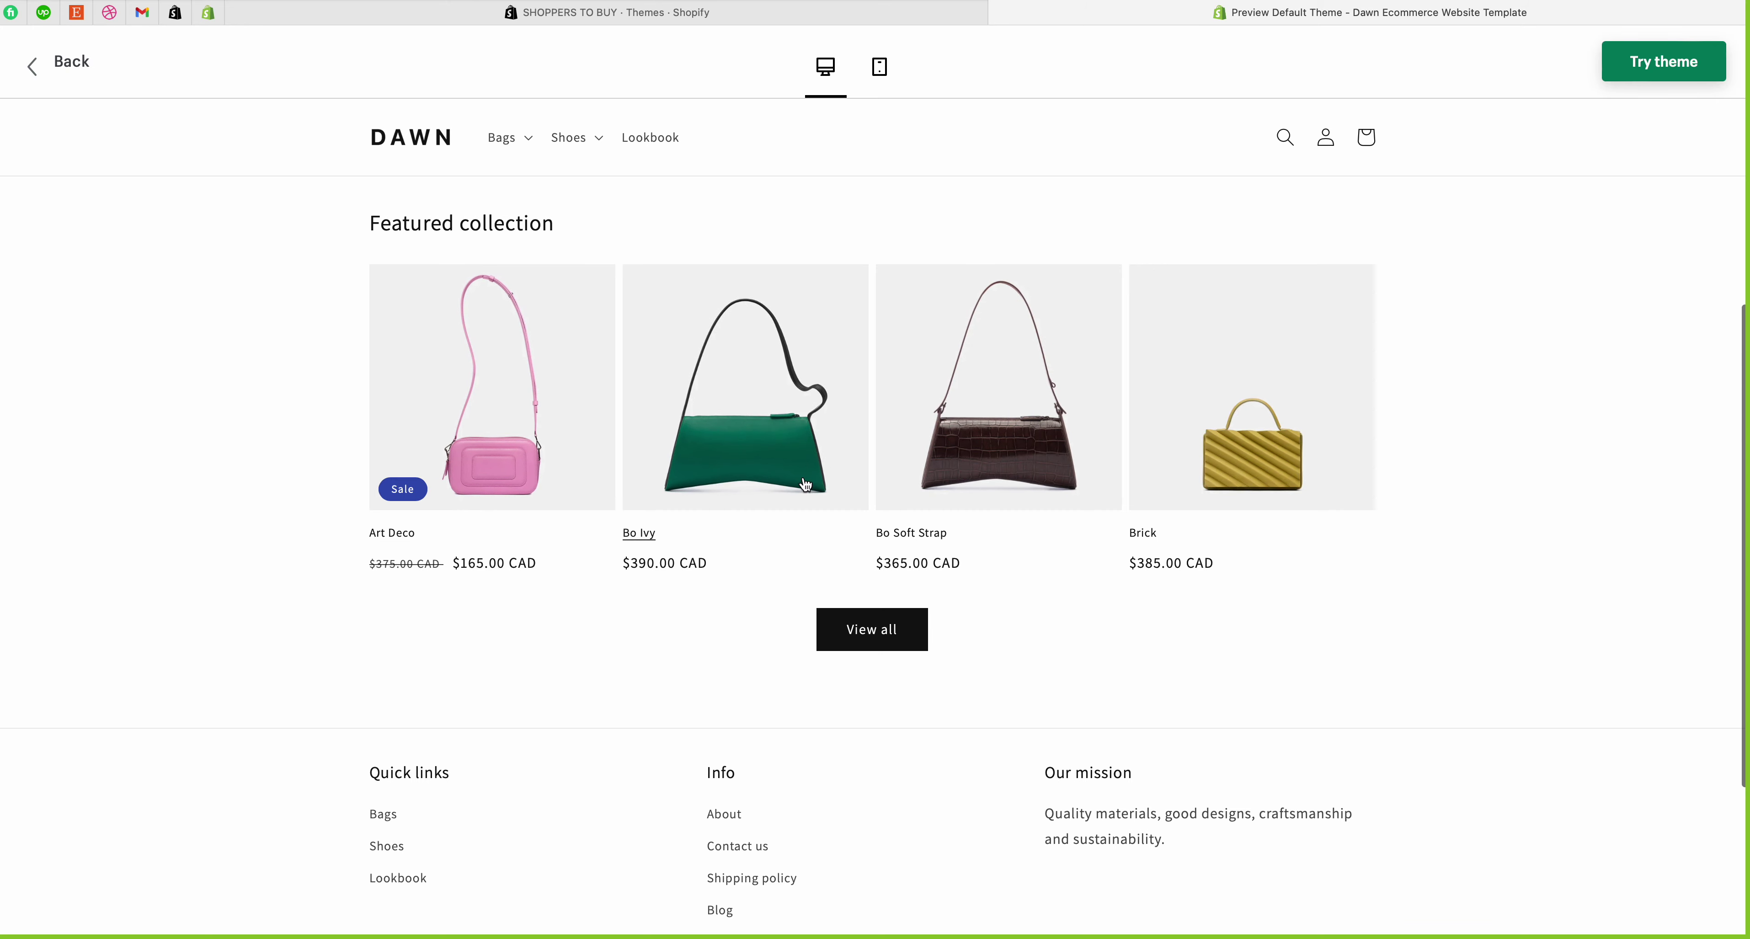
scroll(803, 515, "up", 1)
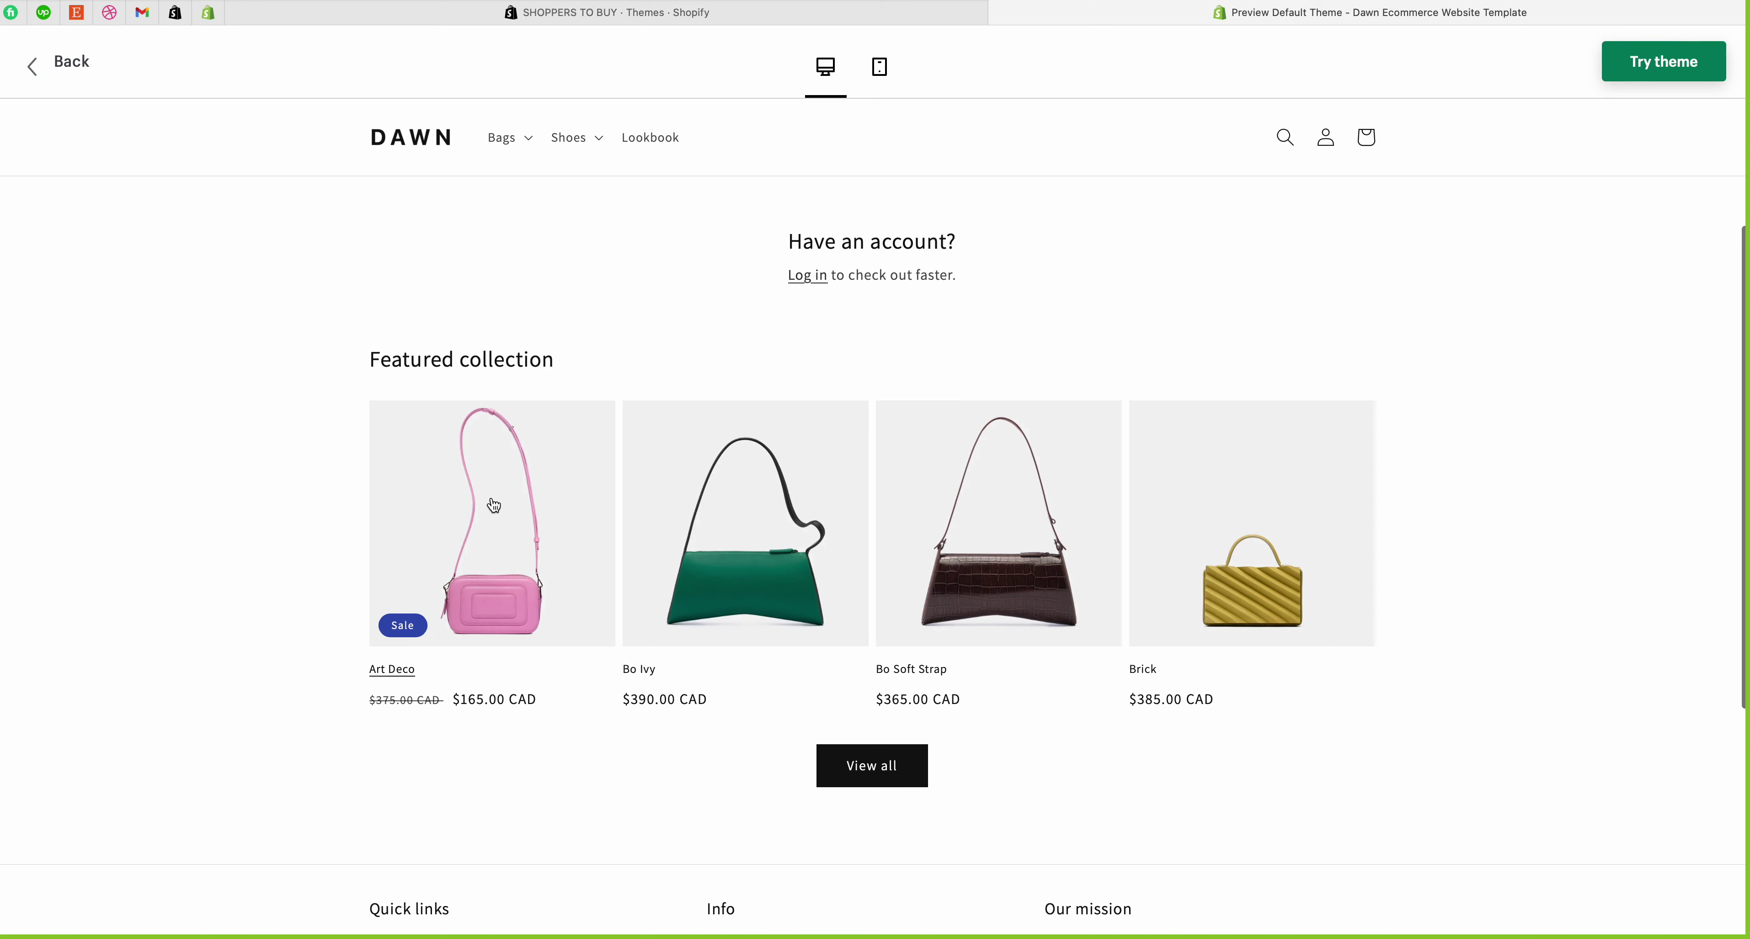
scroll(492, 501, "up", 3)
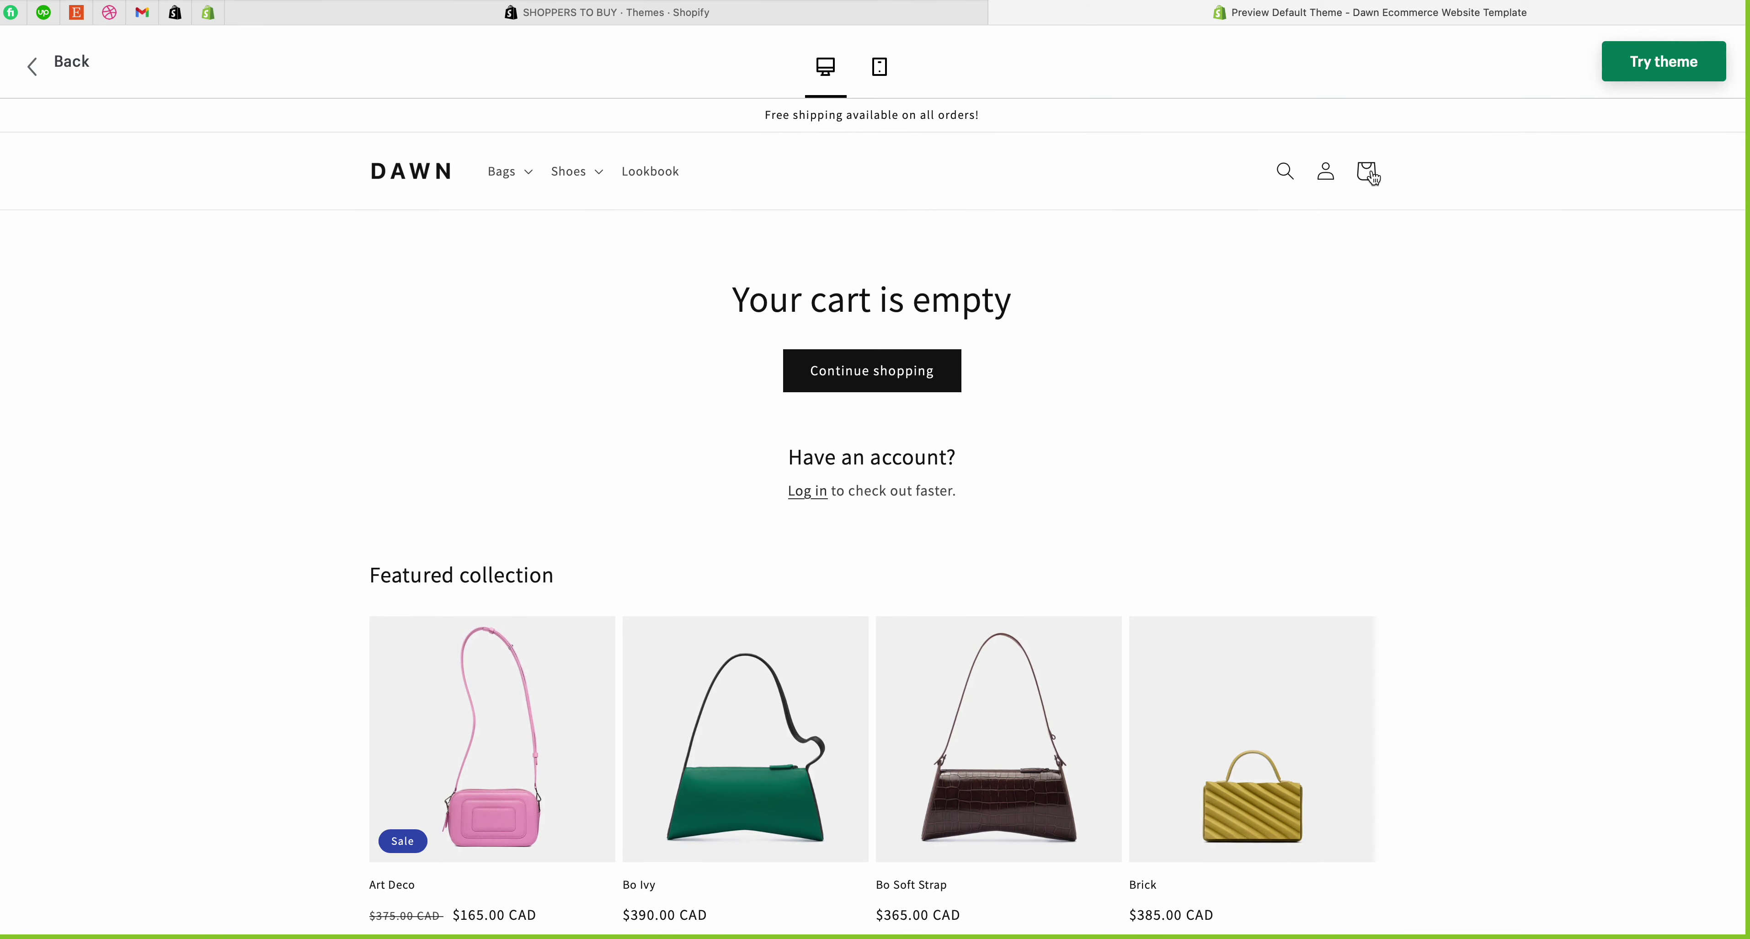
left_click(440, 176)
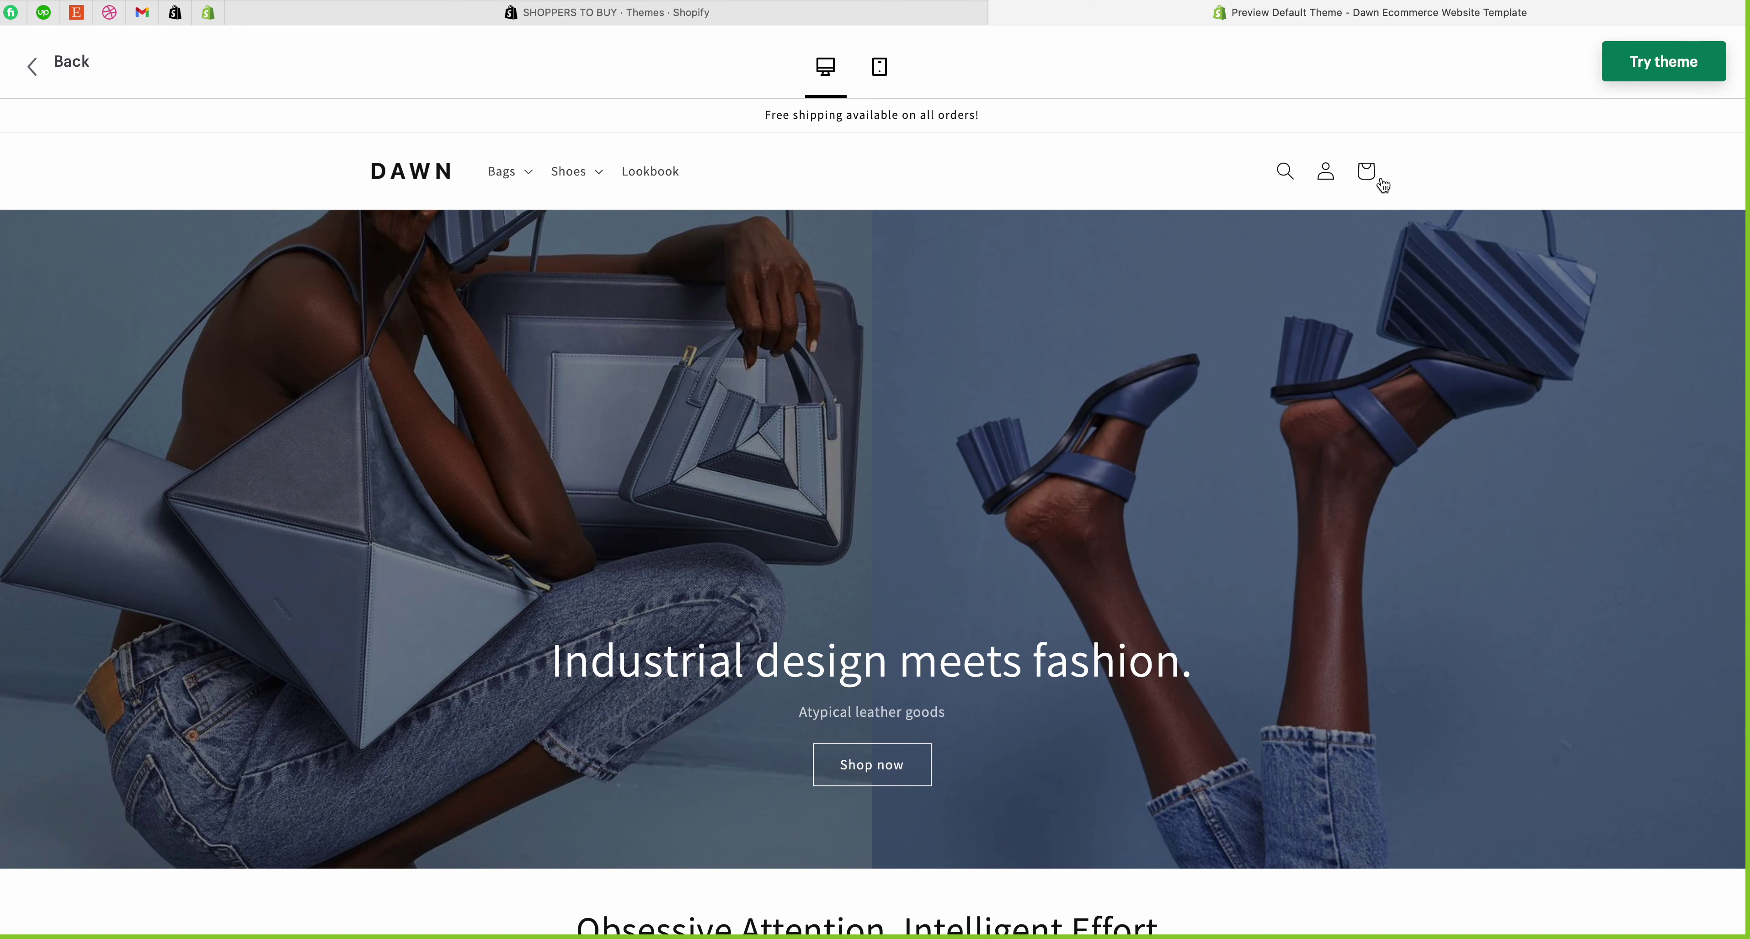
Step: Examine the home page's hero banner, including its heading, the "Atypical leather goods" subheading and the Shop now button
scroll(1289, 197, "down", 3)
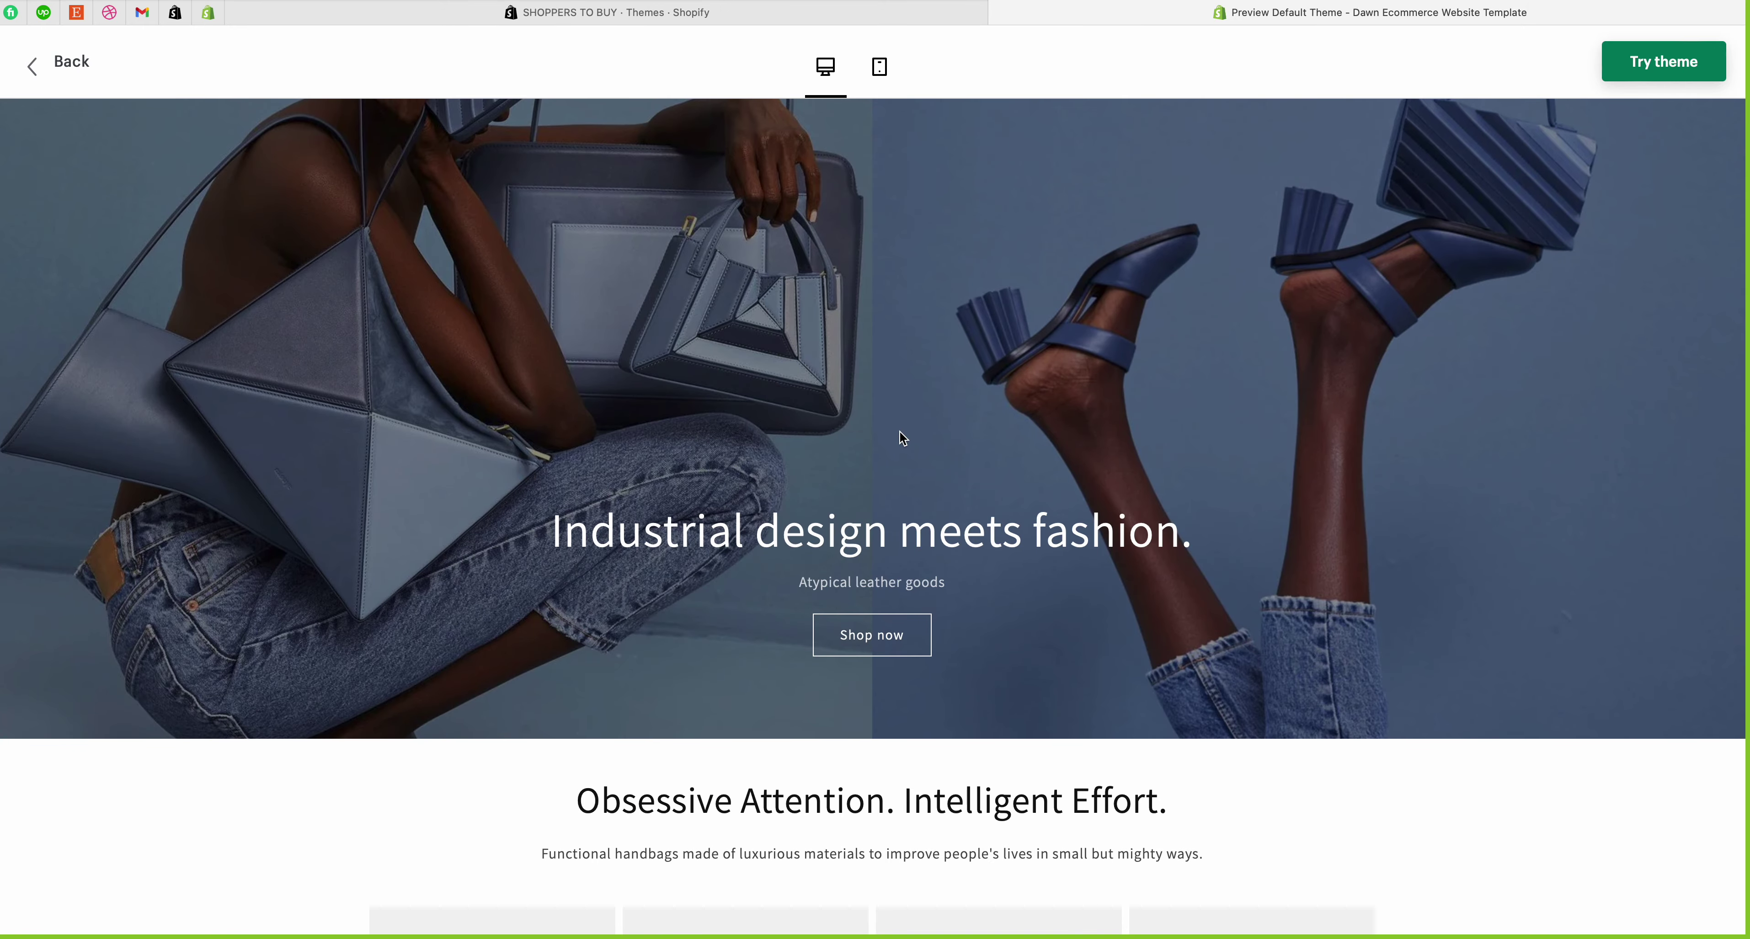
scroll(899, 434, "up", 3)
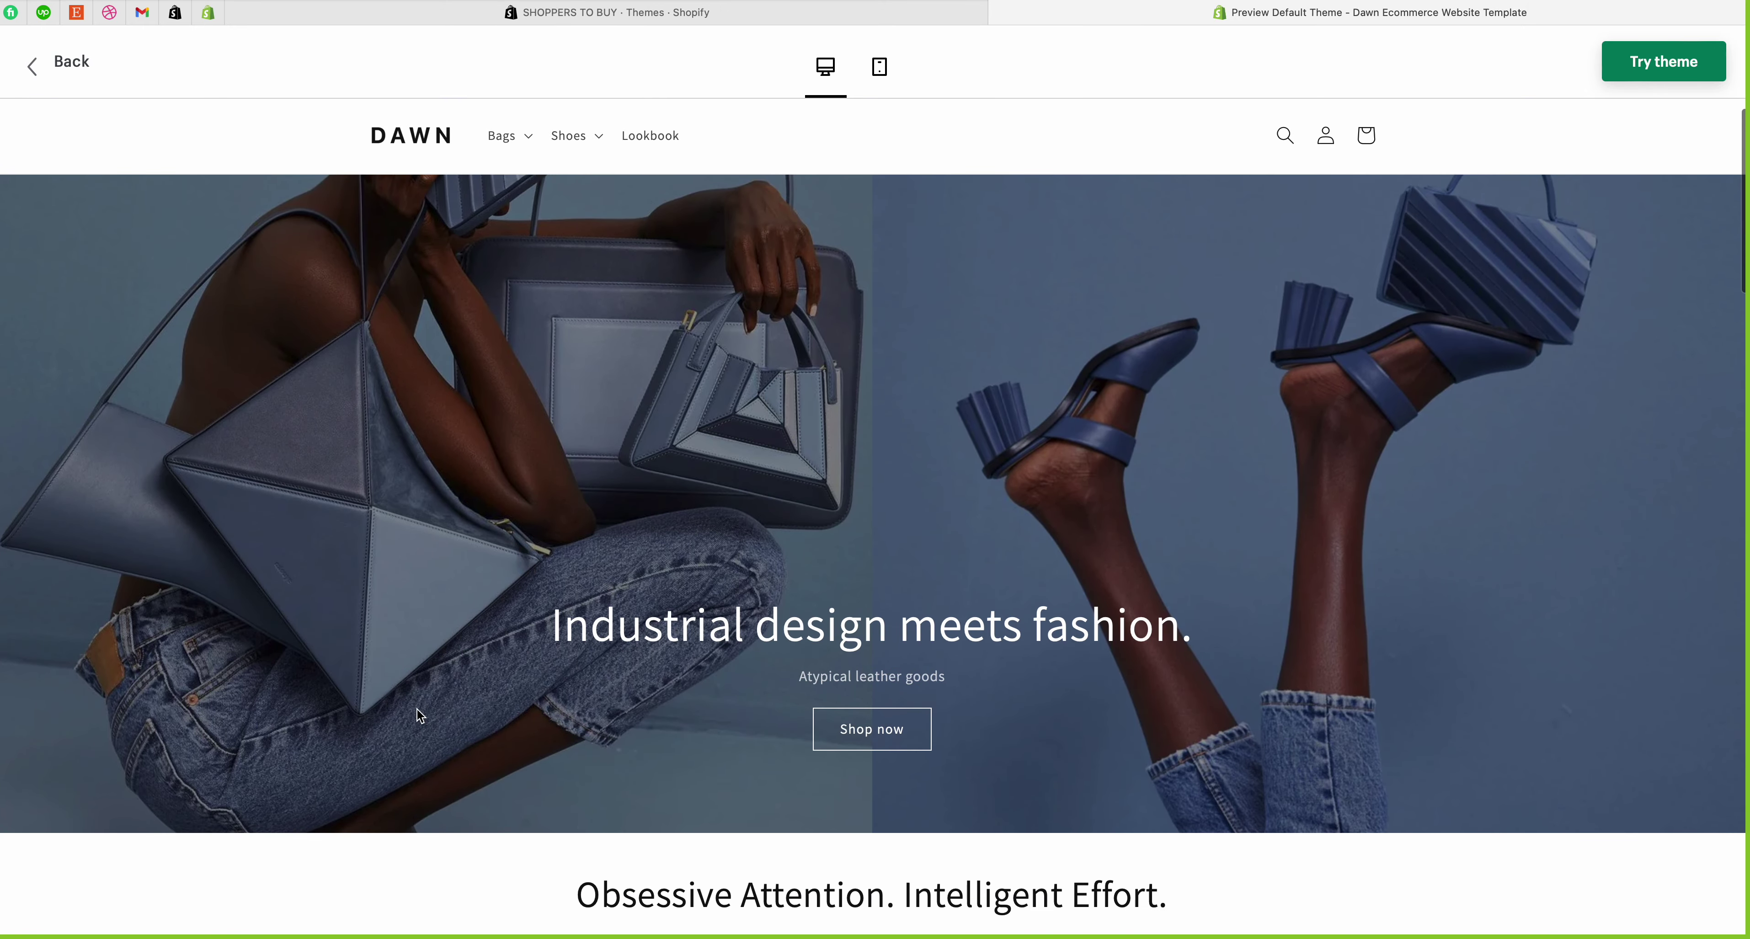
left_click_drag(540, 632, 1101, 665)
left_click_drag(820, 682, 941, 713)
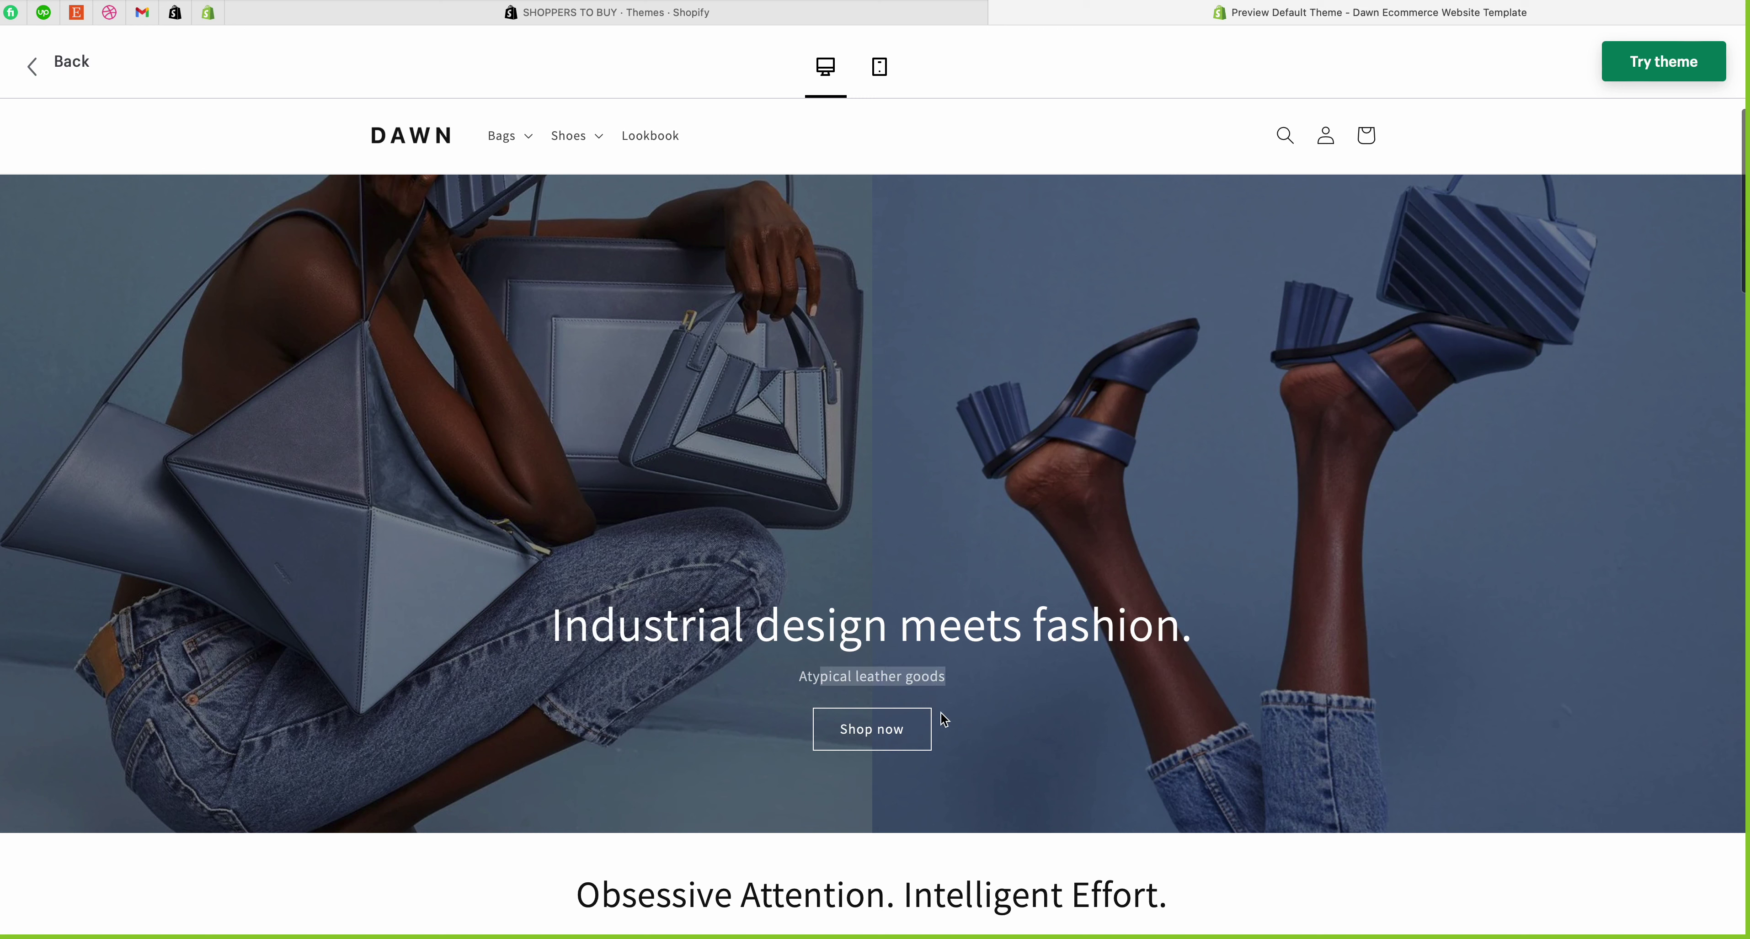
left_click(990, 728)
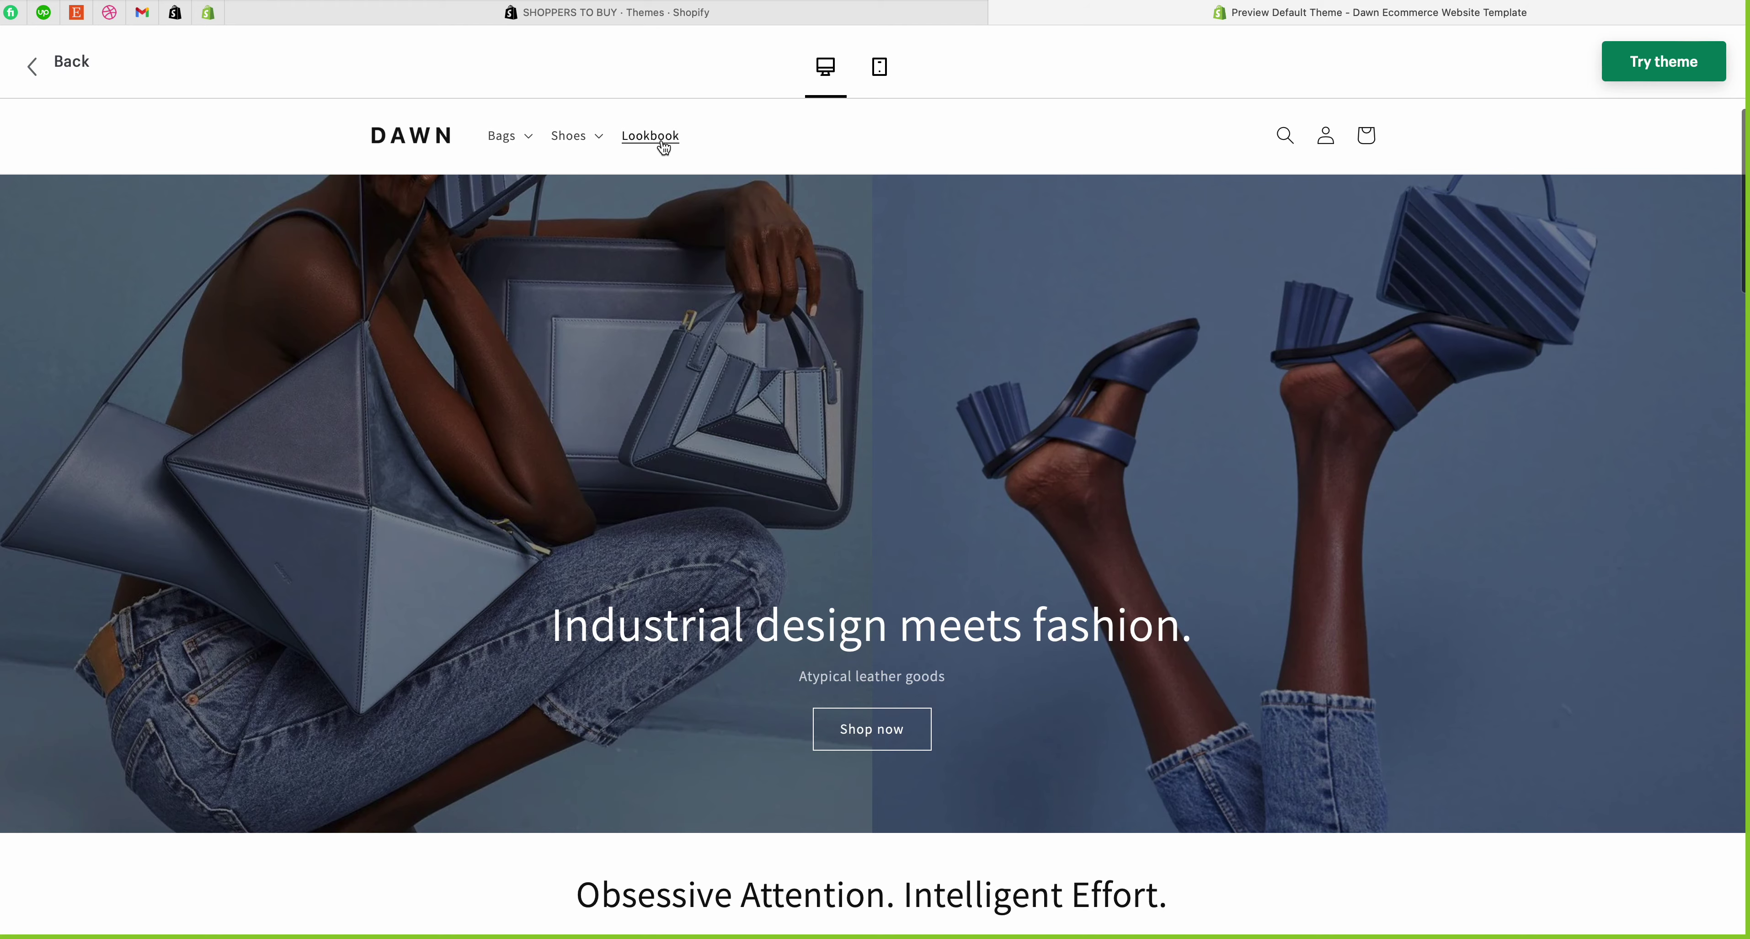
Step: Examine the "Obsessive Attention. Intelligent Effort." section, including its heading, description and product grid
scroll(1045, 452, "down", 5)
scroll(1045, 457, "down", 3)
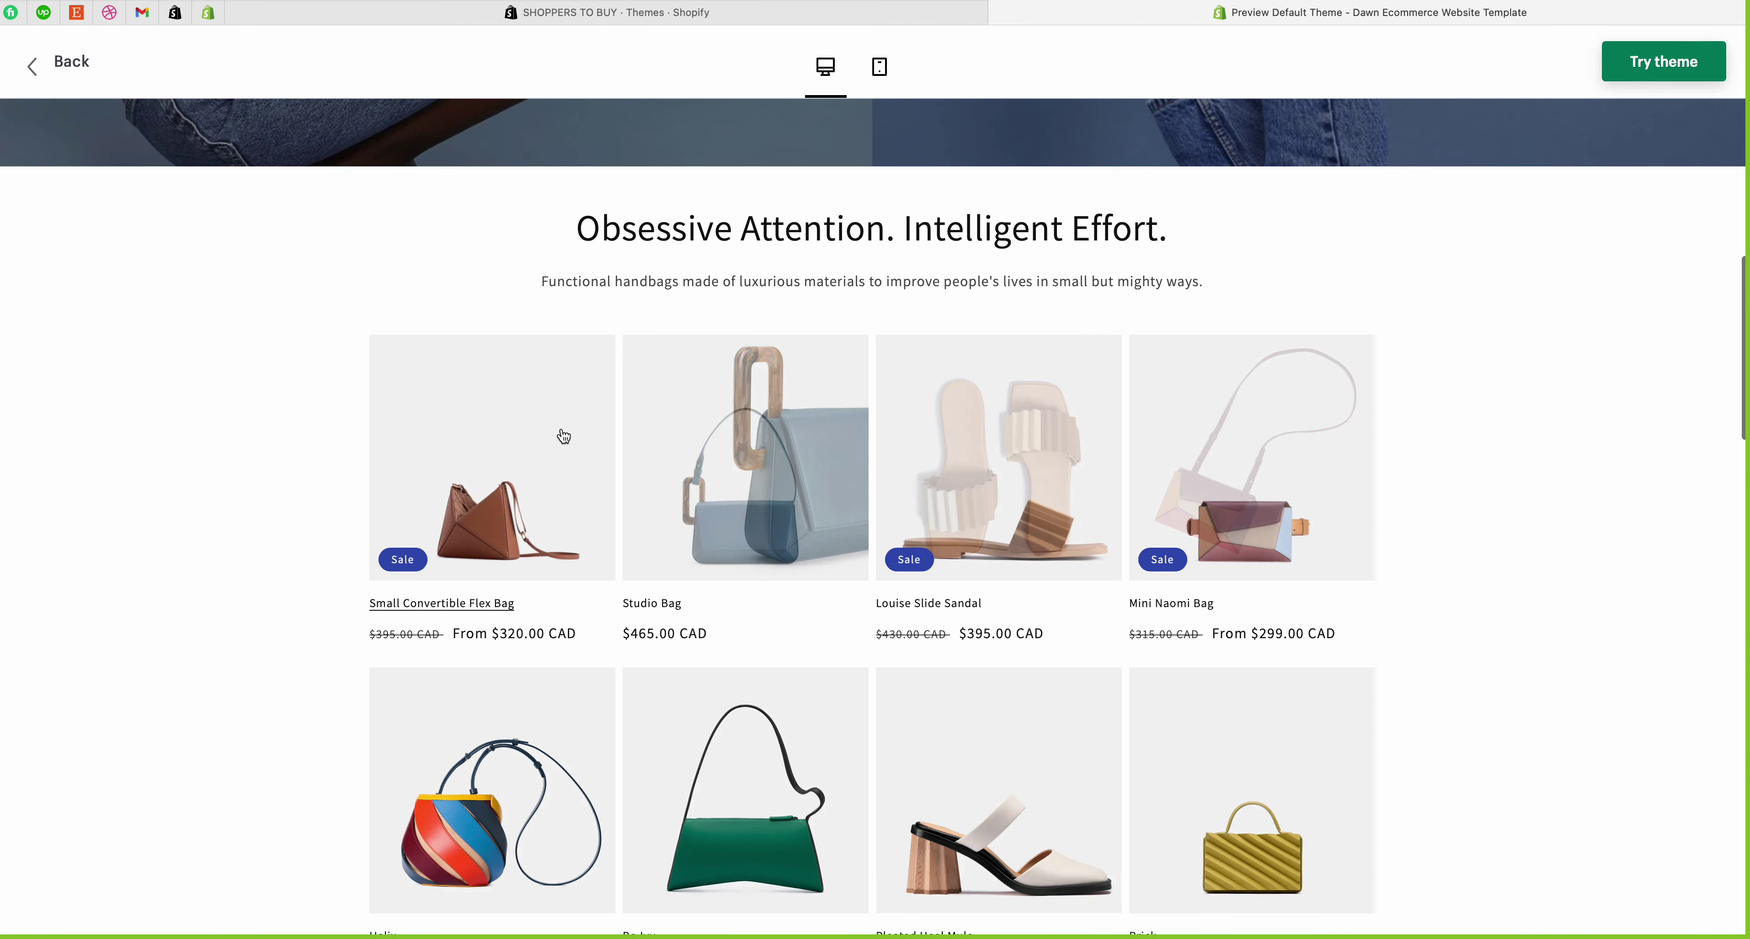
left_click(573, 234)
left_click_drag(573, 235, 1209, 232)
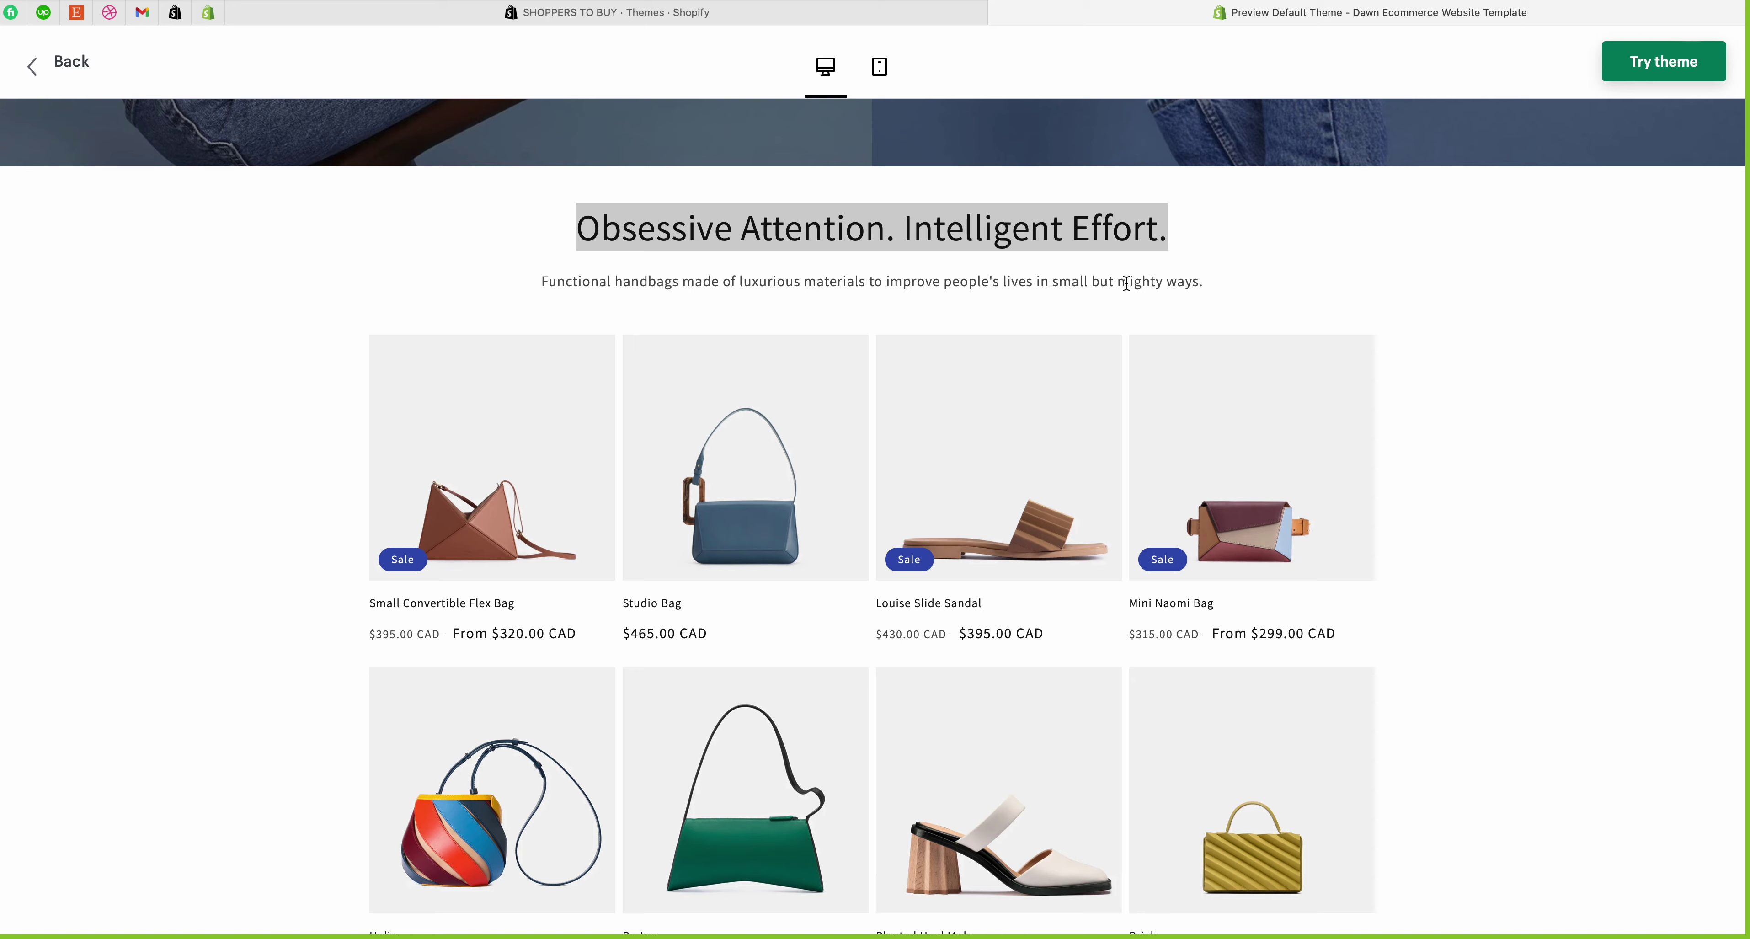
left_click(723, 238)
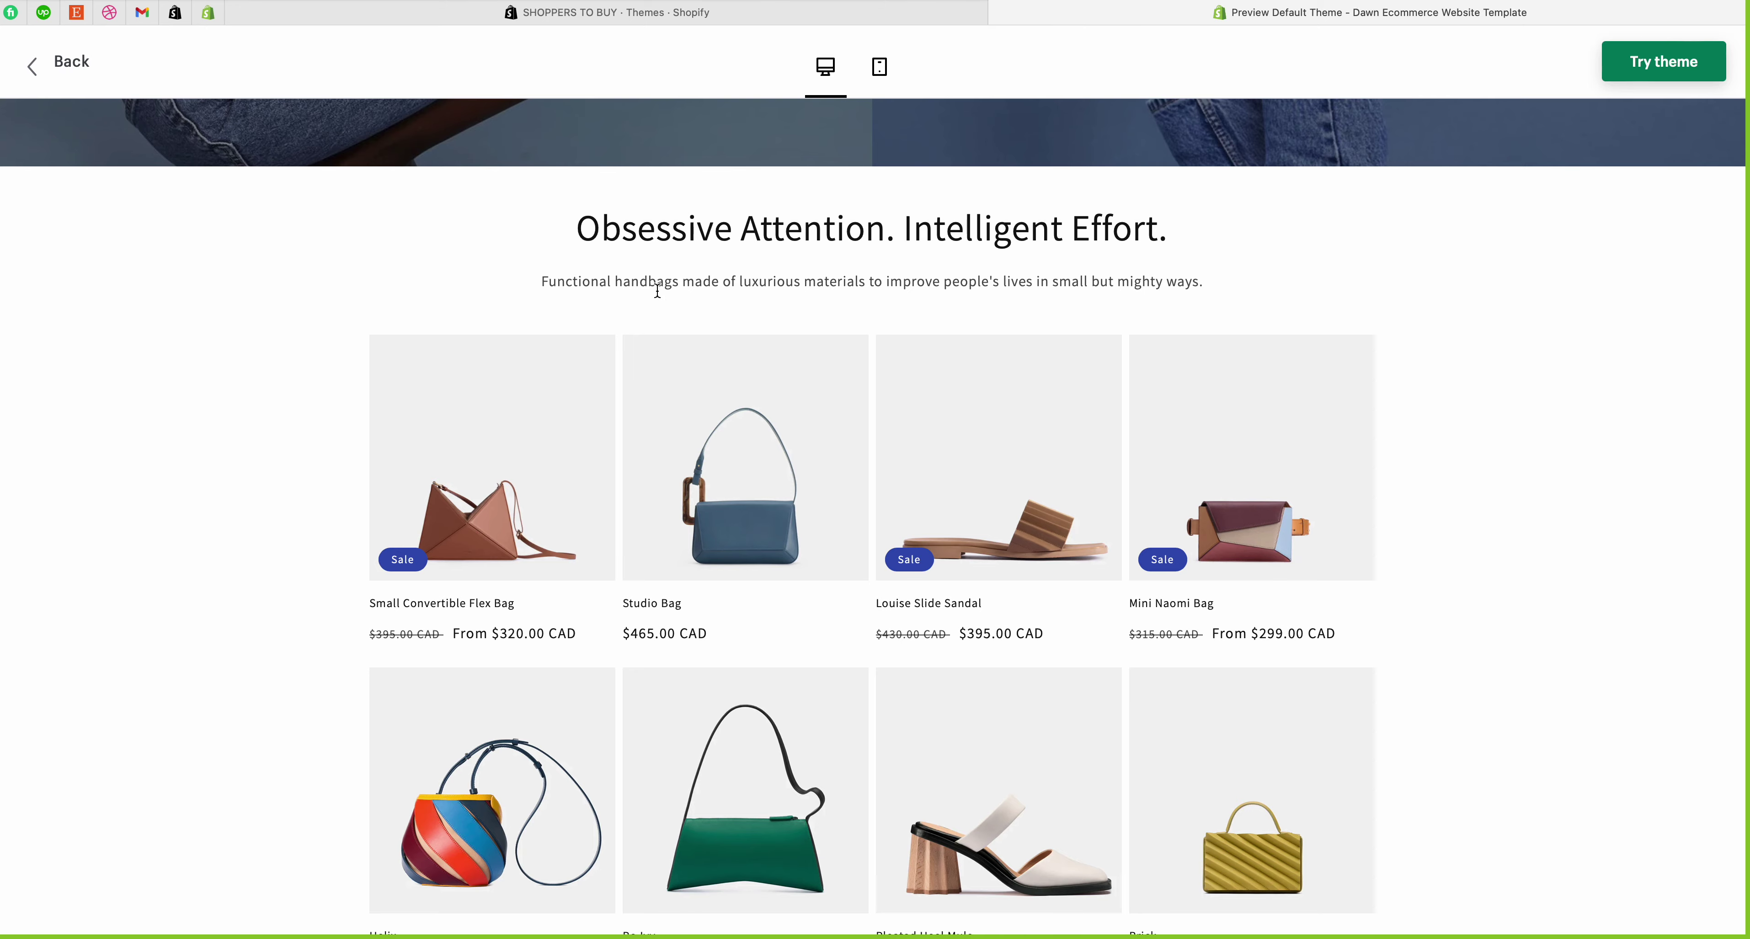
left_click_drag(649, 282, 782, 612)
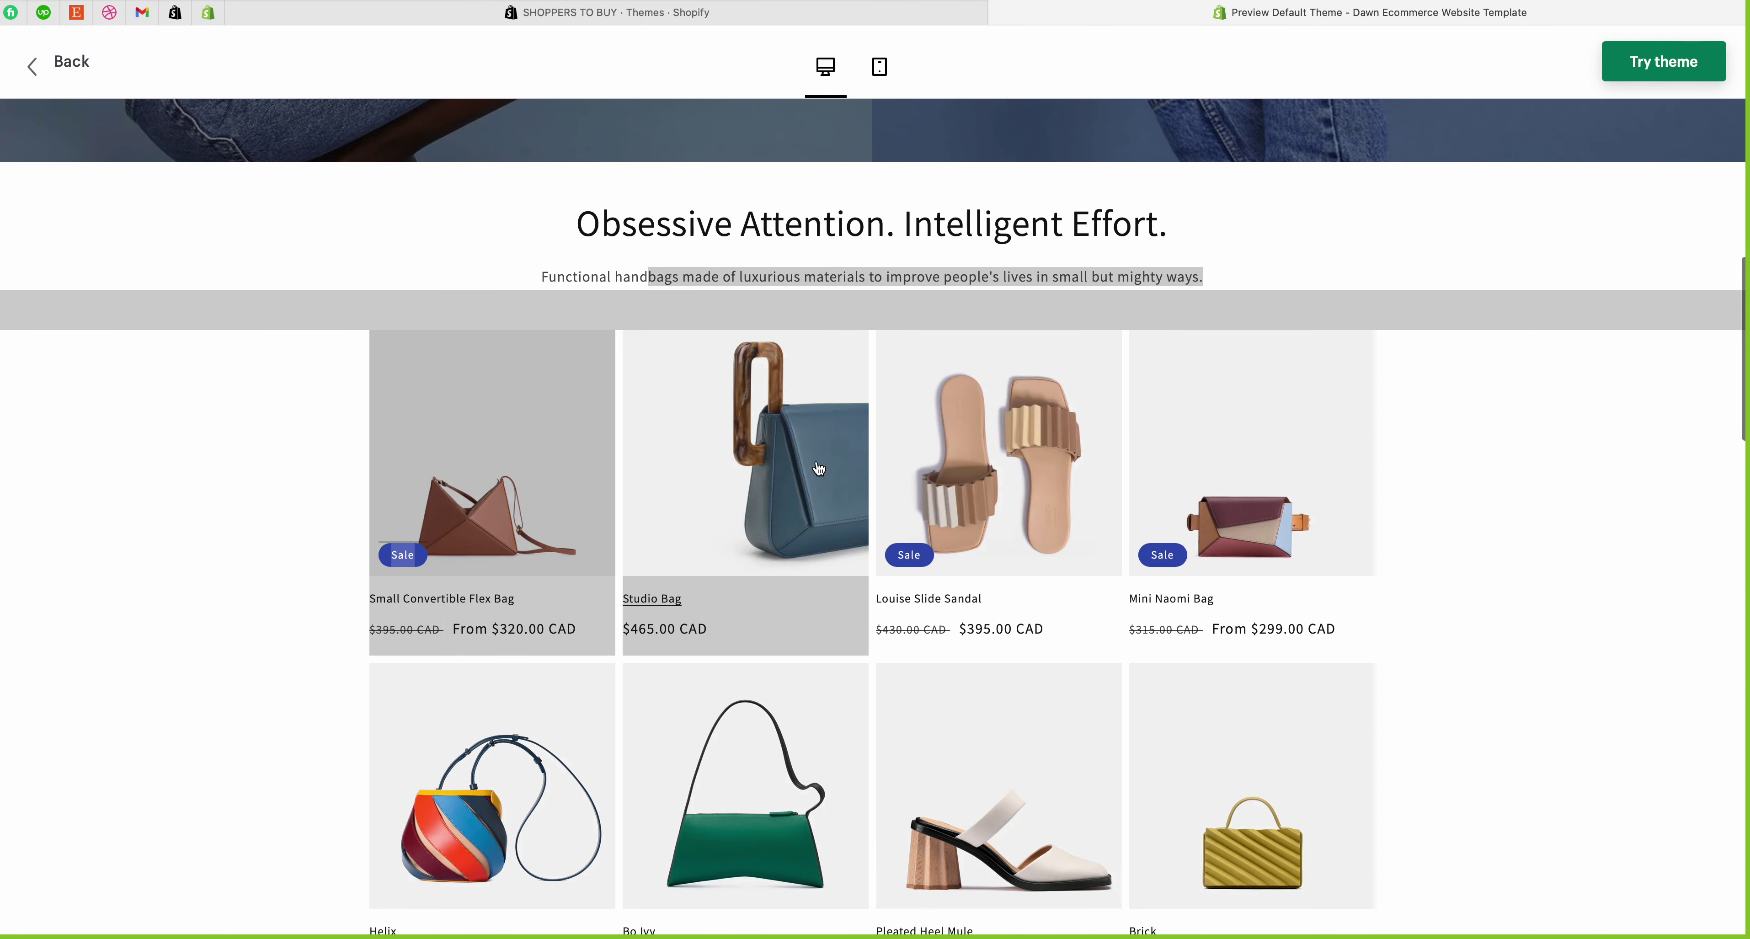
left_click(199, 489)
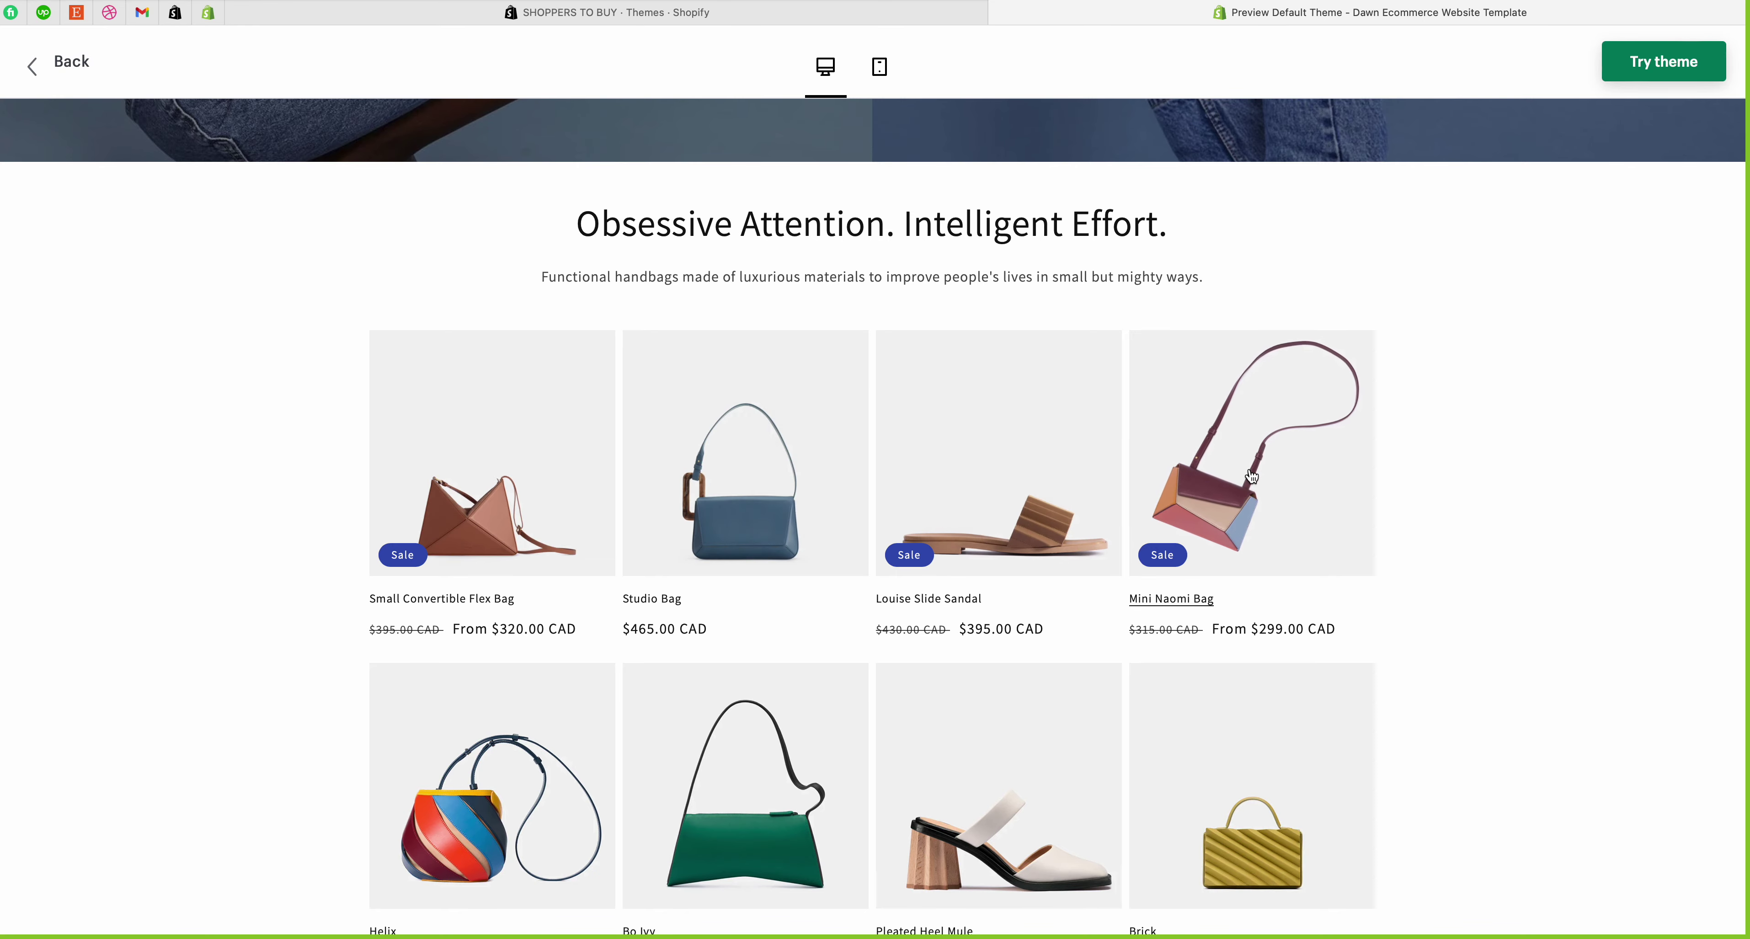
scroll(411, 476, "down", 3)
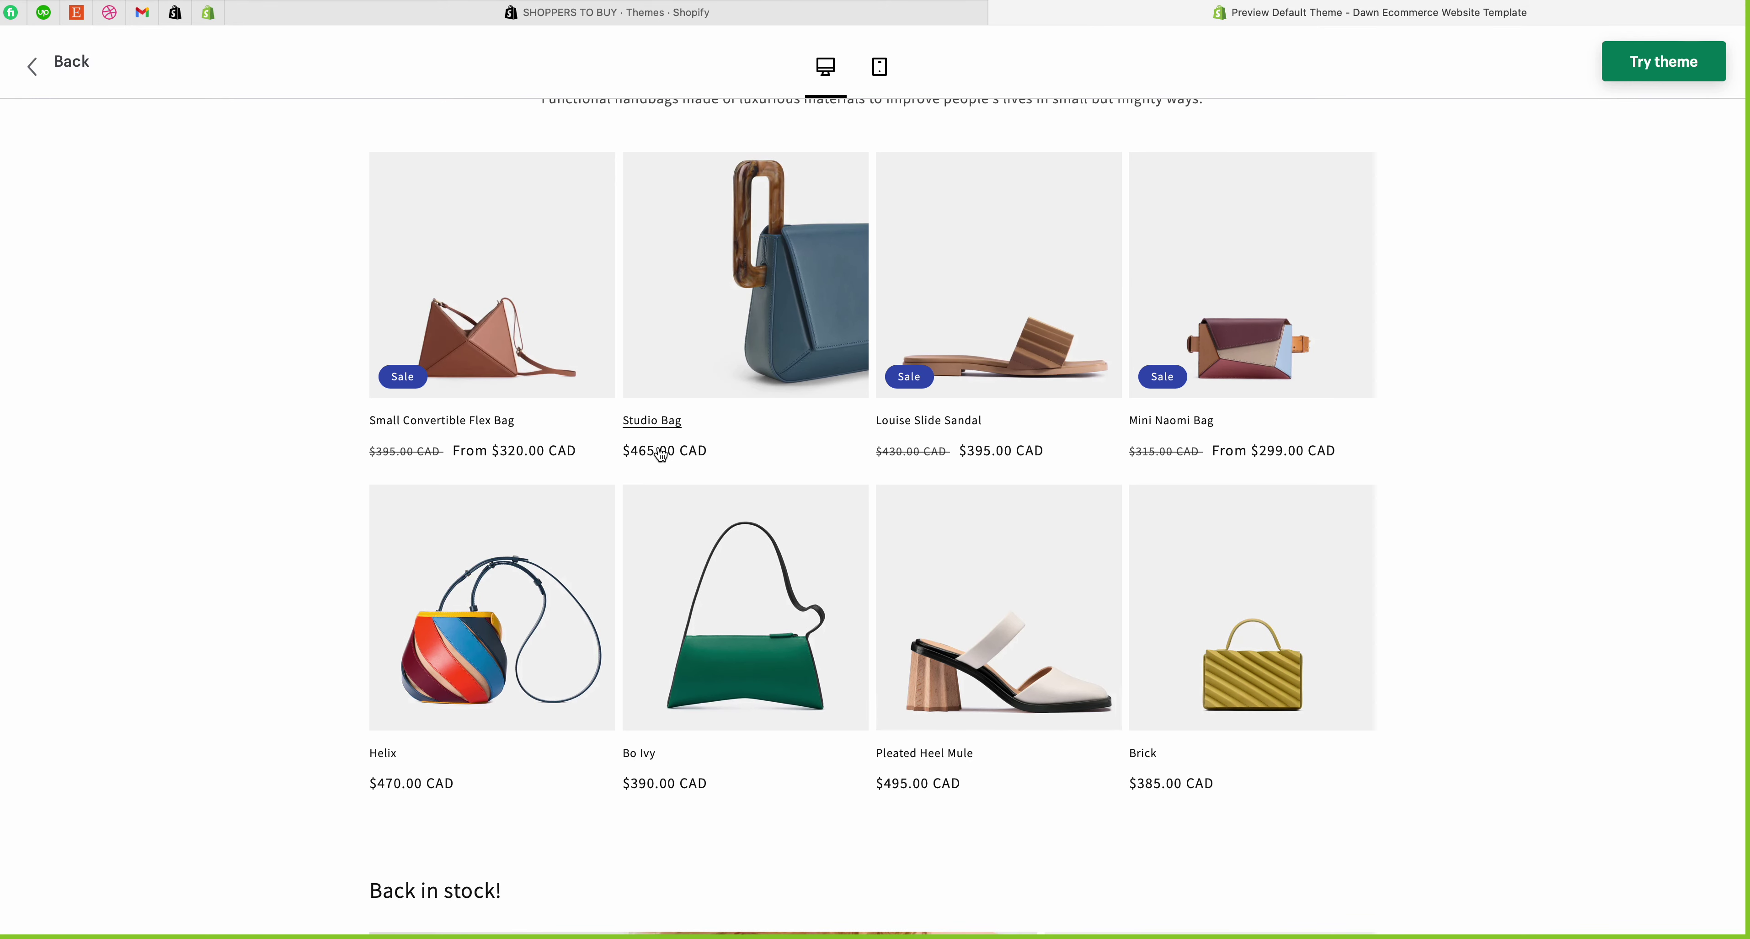
Step: Examine the "Back in stock!" section, including its heading, the Mini Eddy product and the Bags and Shoes collection images
scroll(663, 456, "down", 5)
scroll(663, 456, "down", 4)
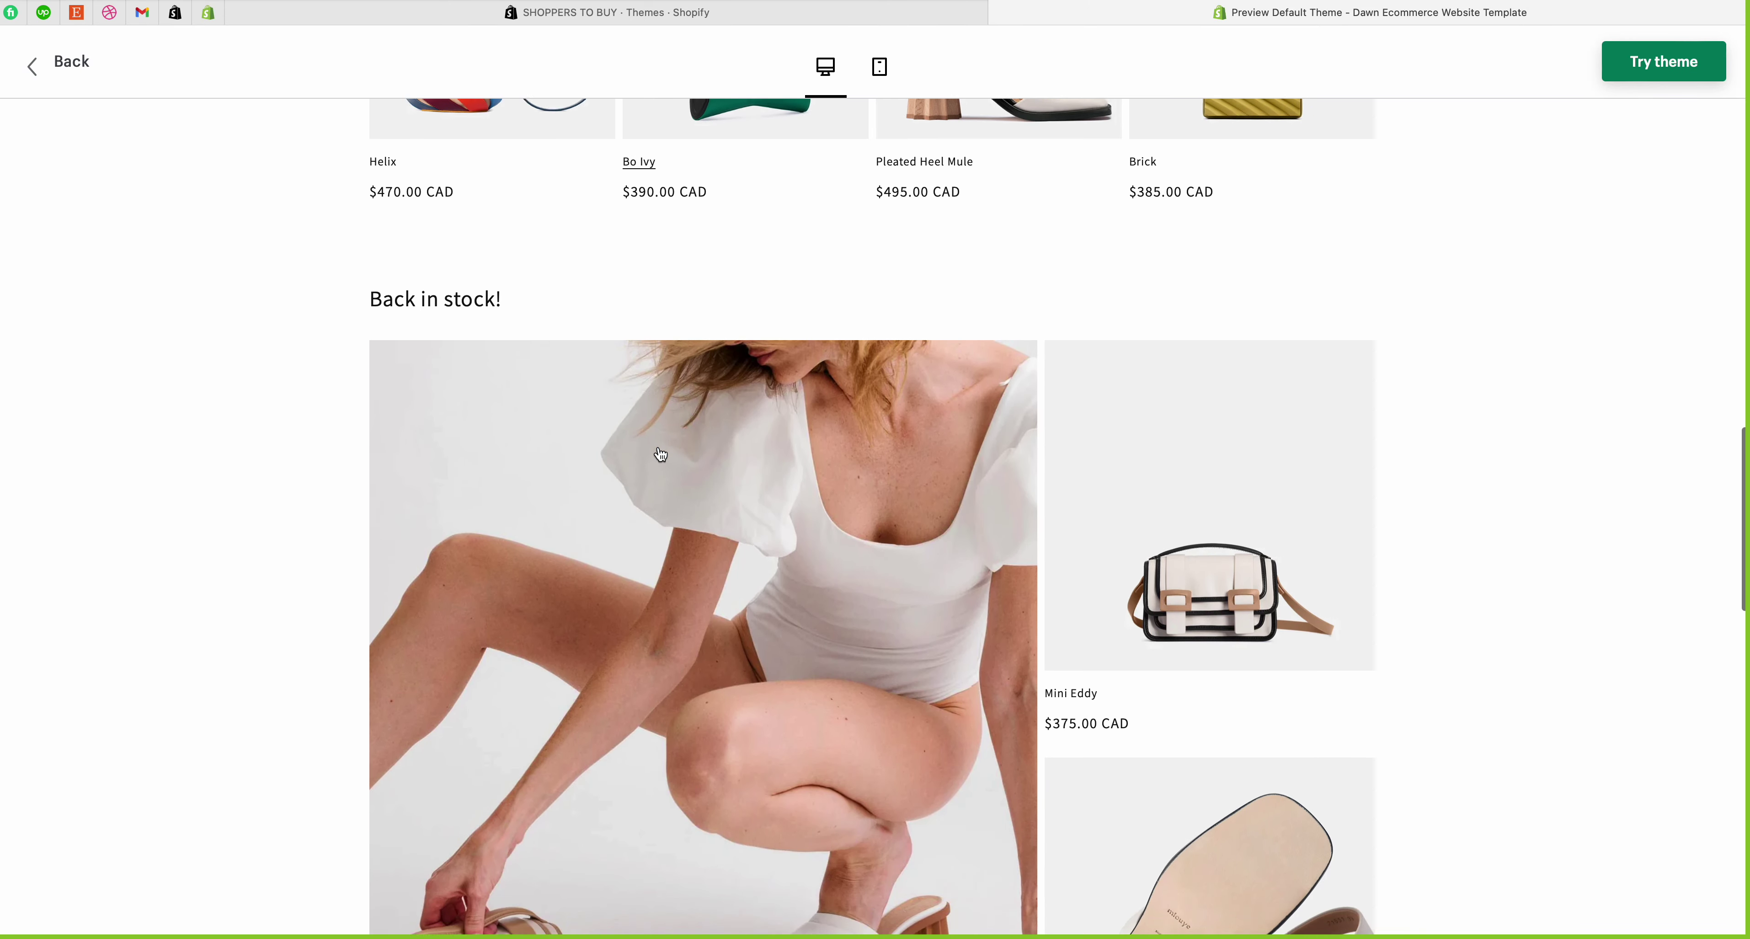
scroll(660, 455, "down", 2)
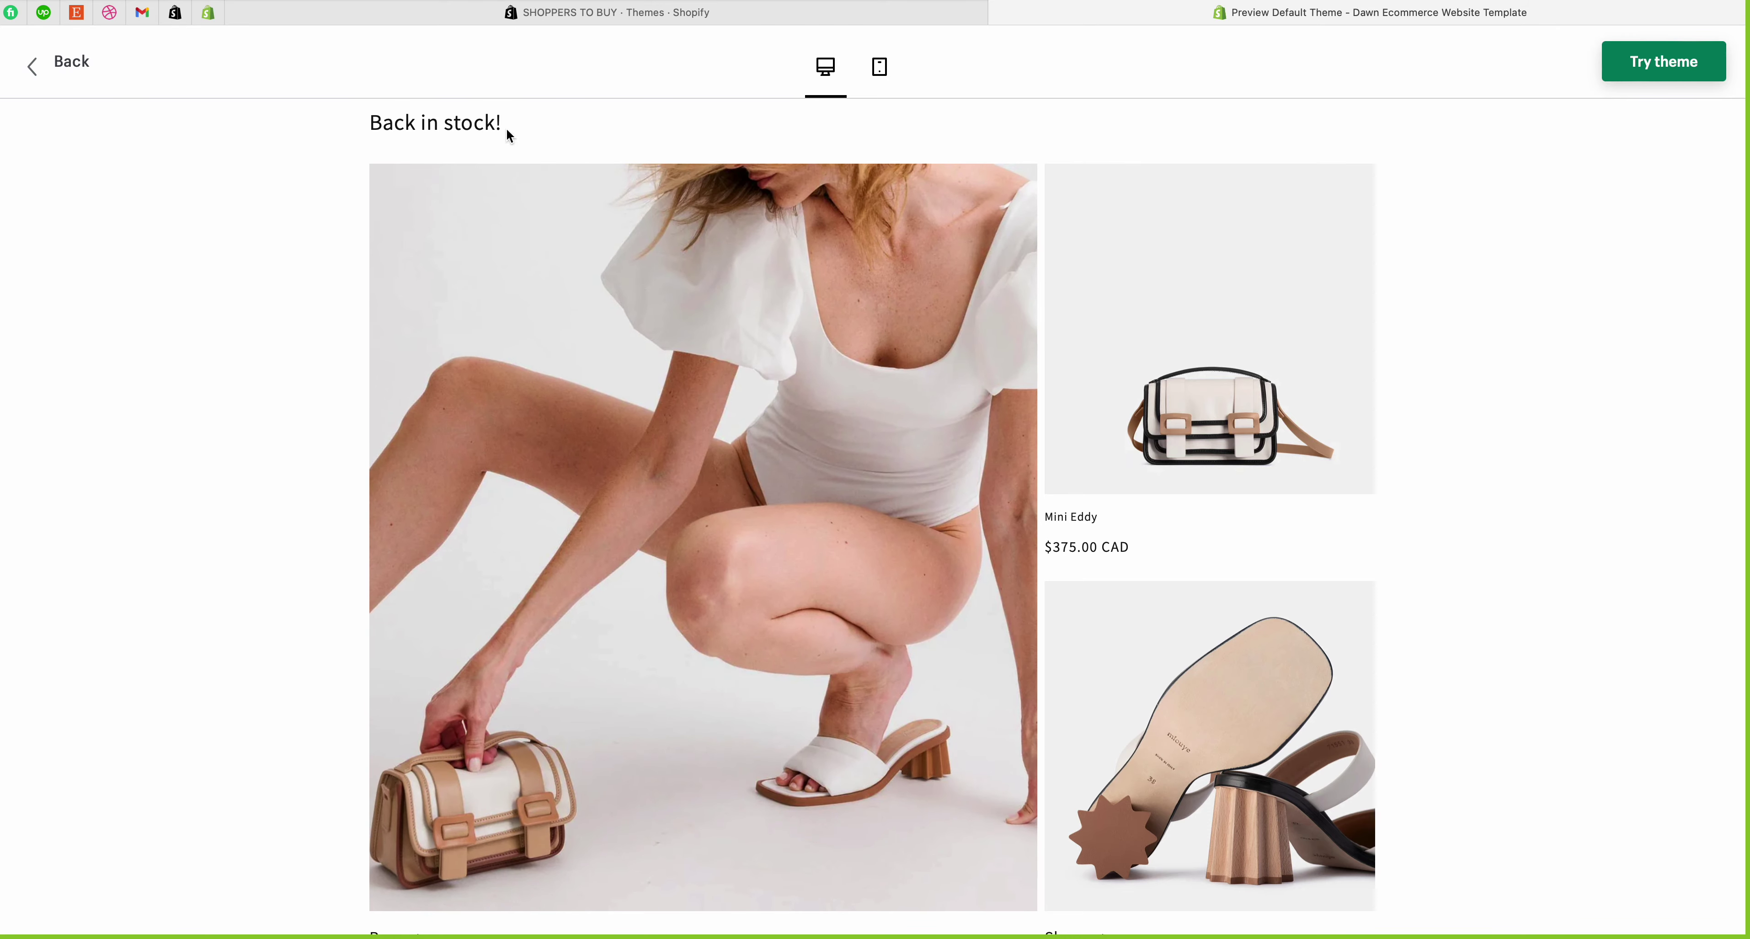
scroll(576, 130, "up", 1)
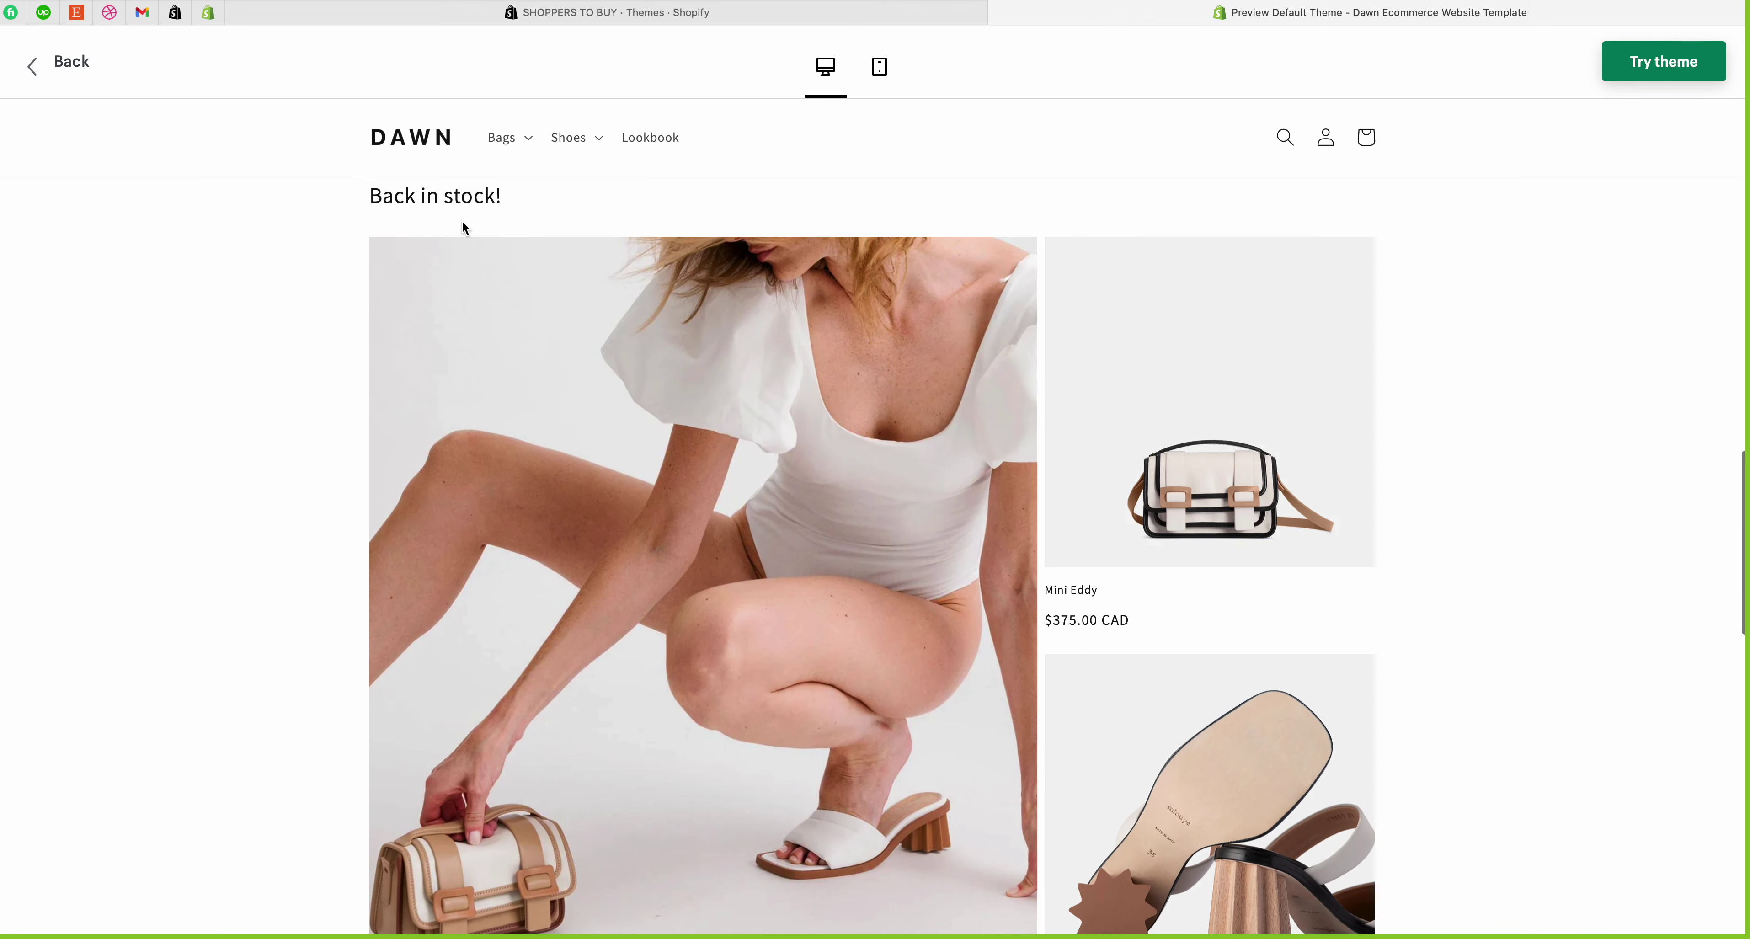
left_click_drag(372, 195, 538, 200)
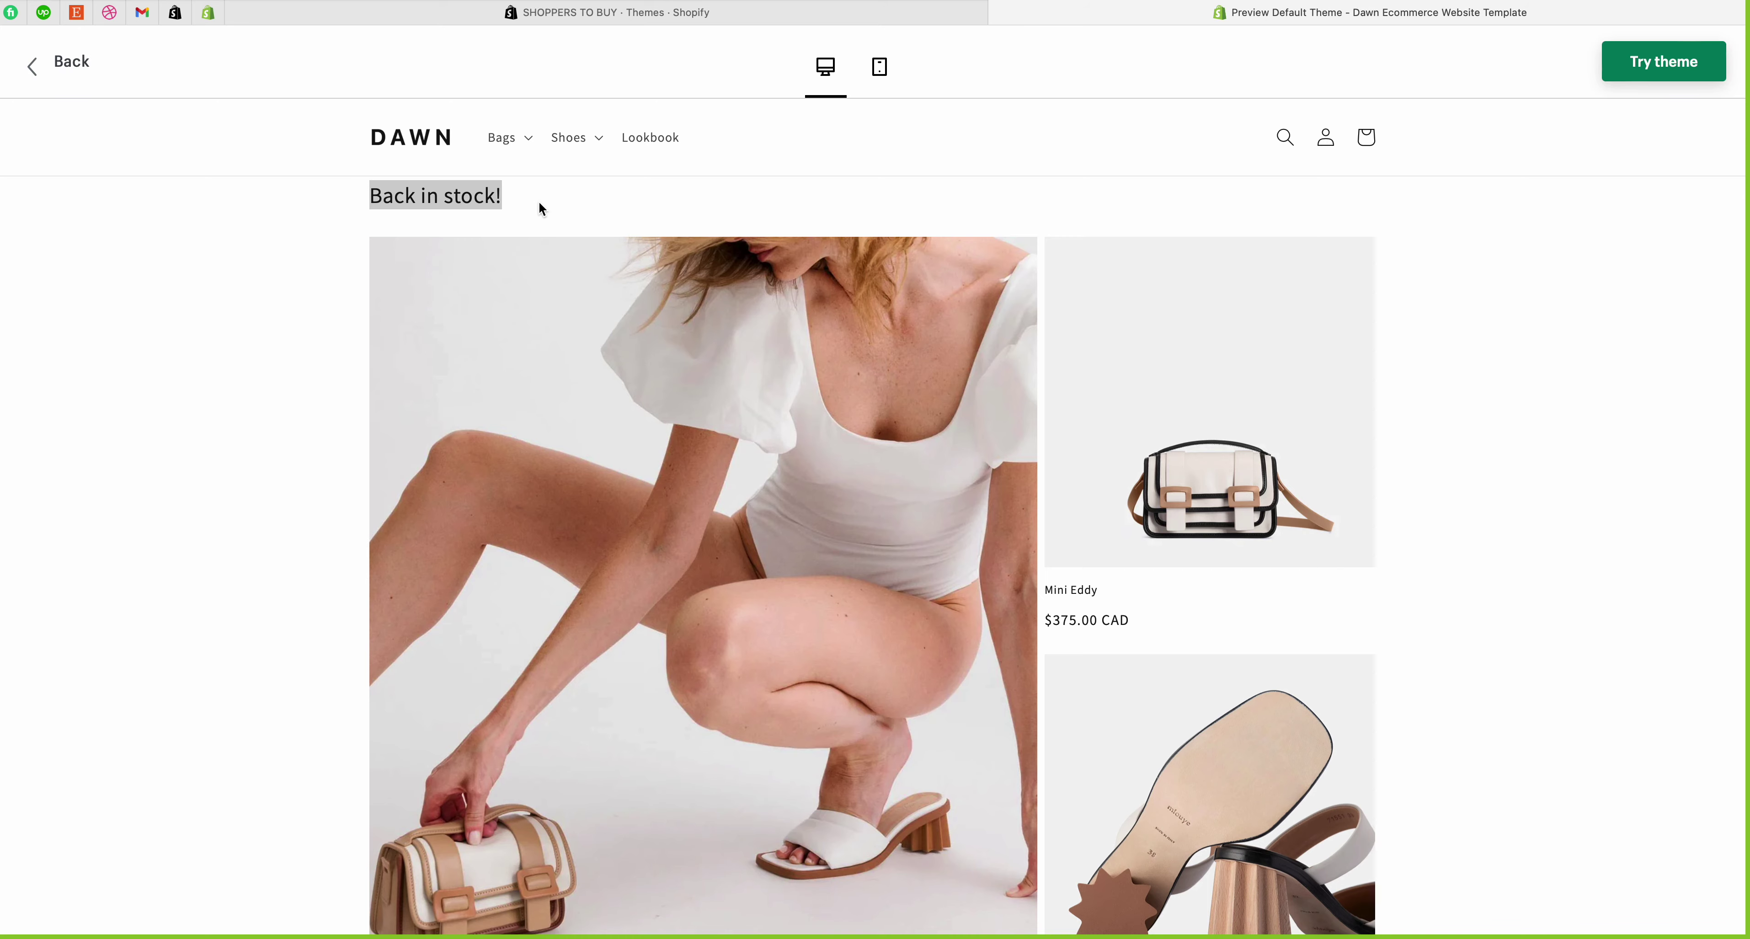
left_click(402, 199)
left_click_drag(375, 198, 567, 195)
scroll(832, 556, "down", 2)
scroll(833, 557, "down", 2)
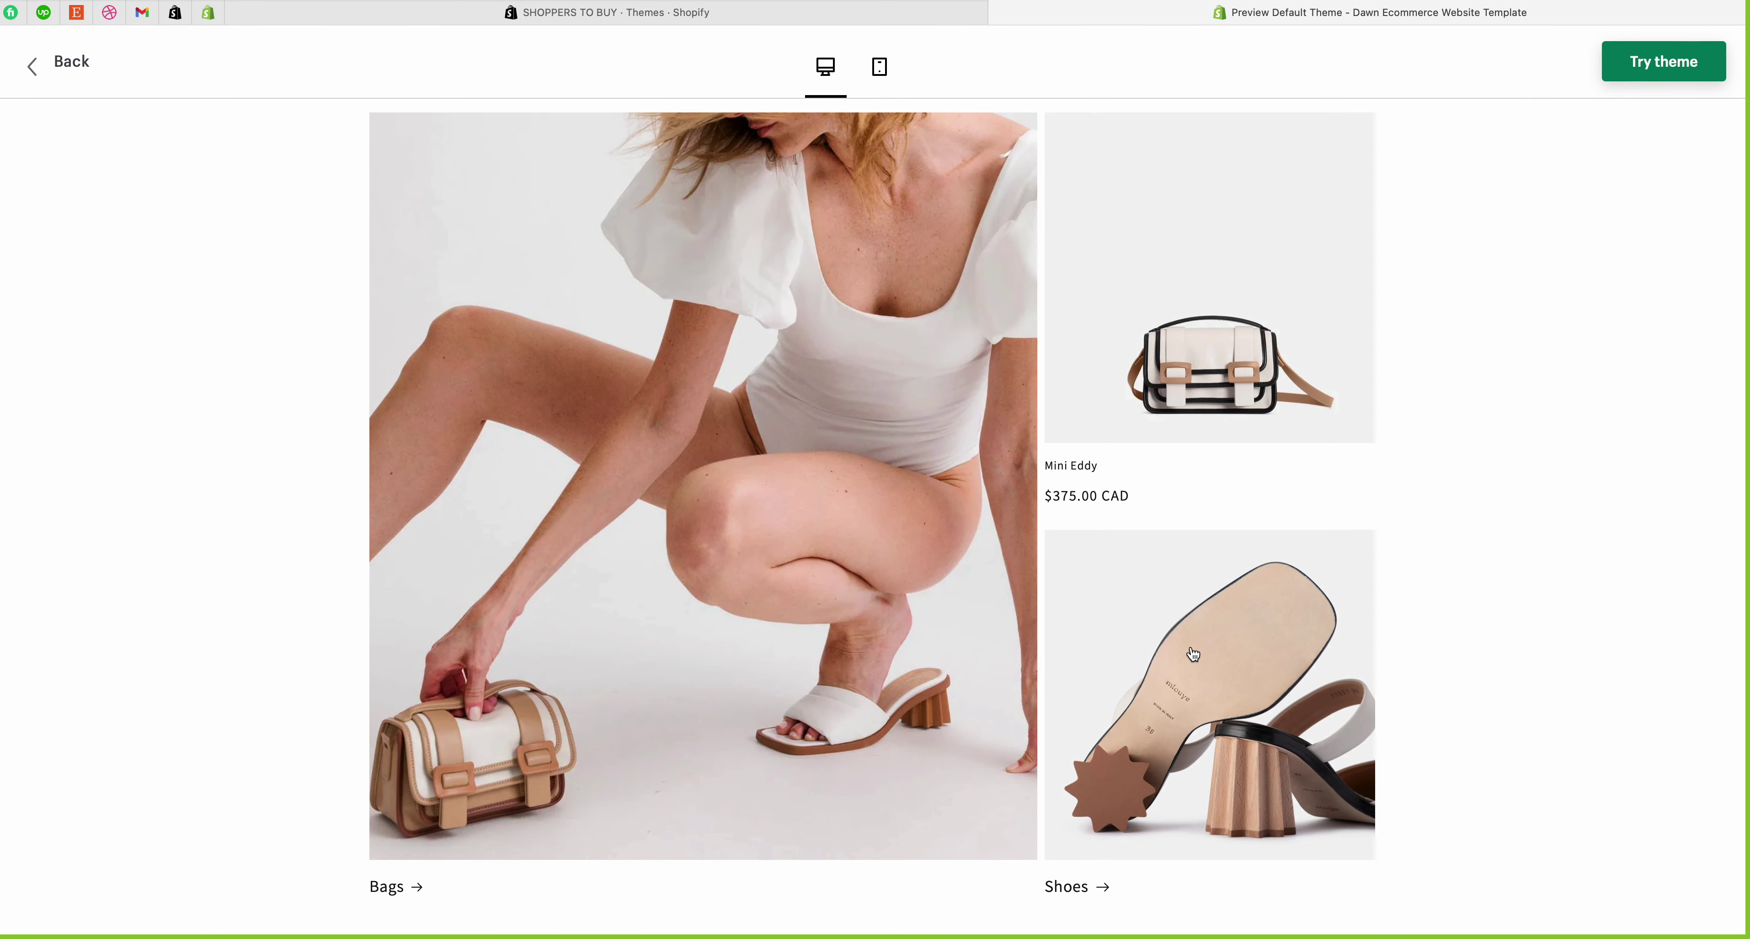
scroll(1194, 654, "down", 3)
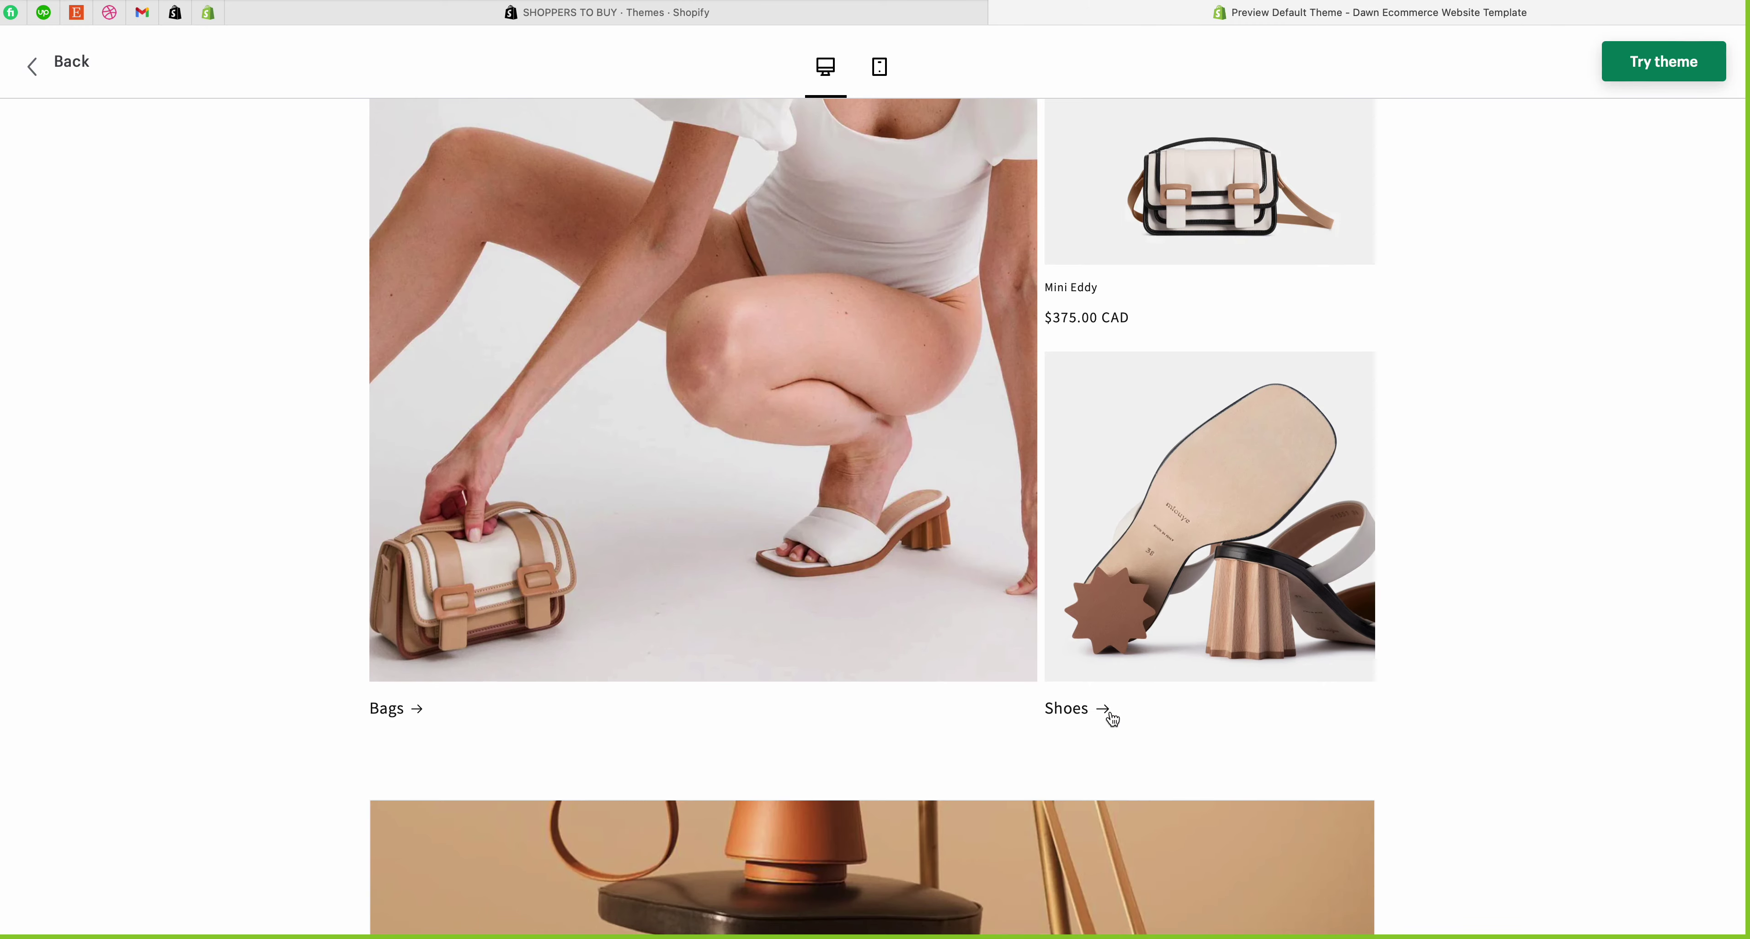
Step: Examine the home page's video section and the Refinery29 and The Cut press logos with their quotes
scroll(1113, 719, "down", 10)
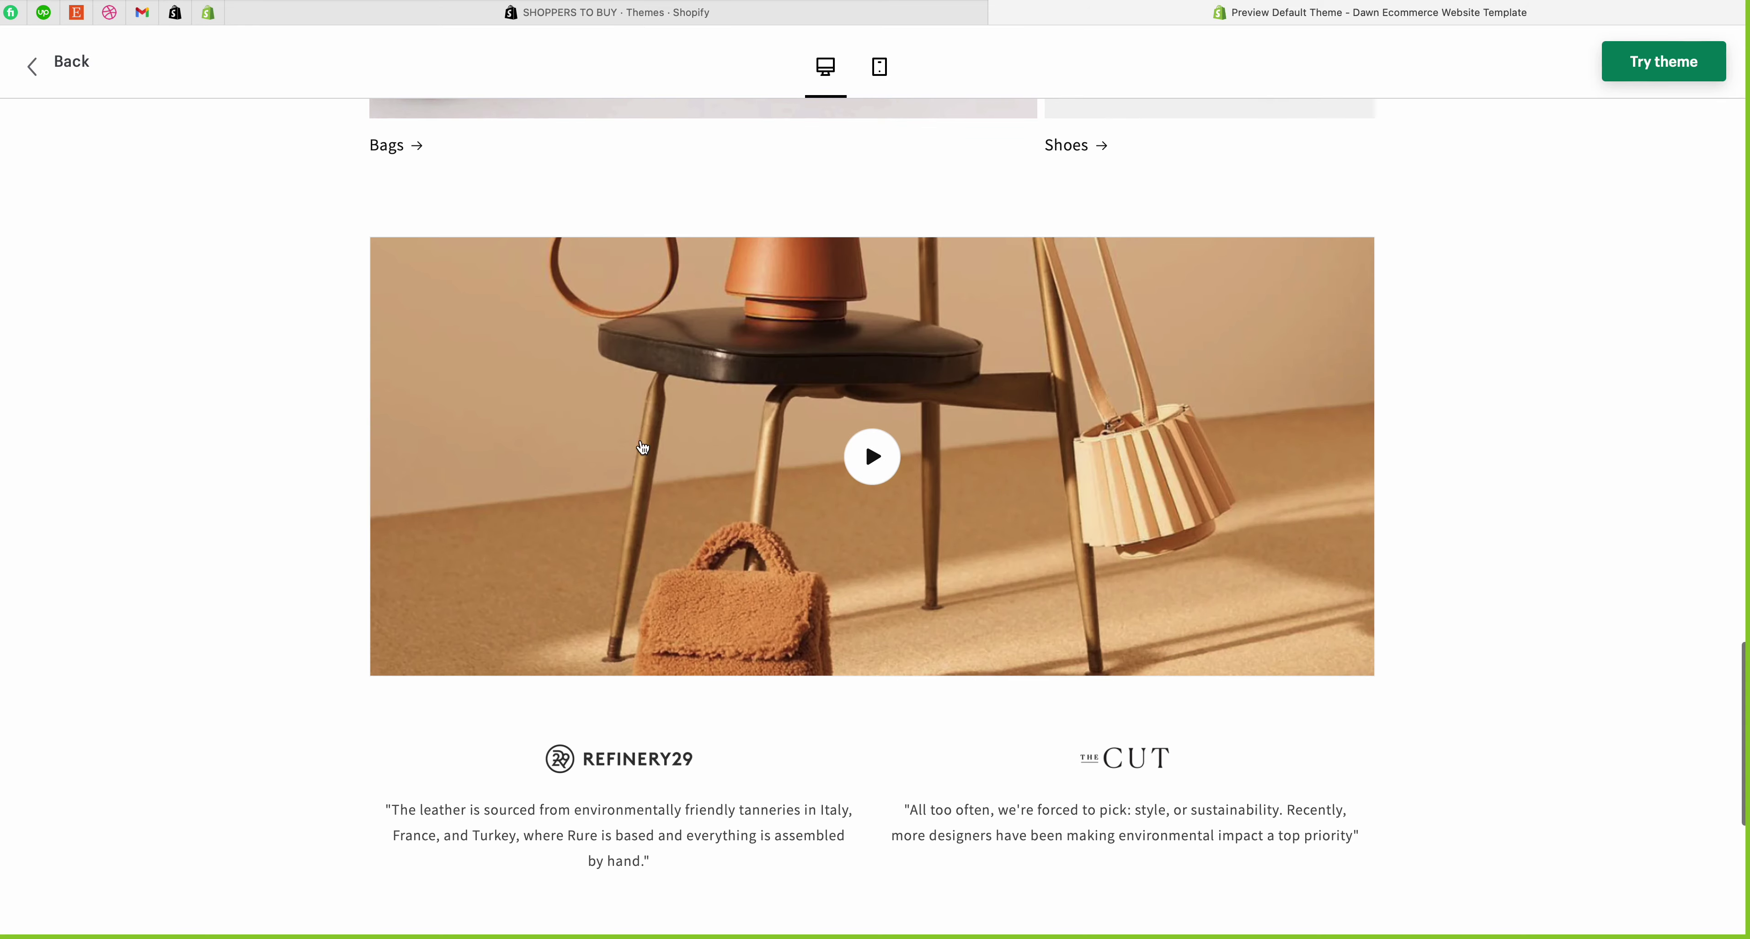
scroll(743, 502, "down", 6)
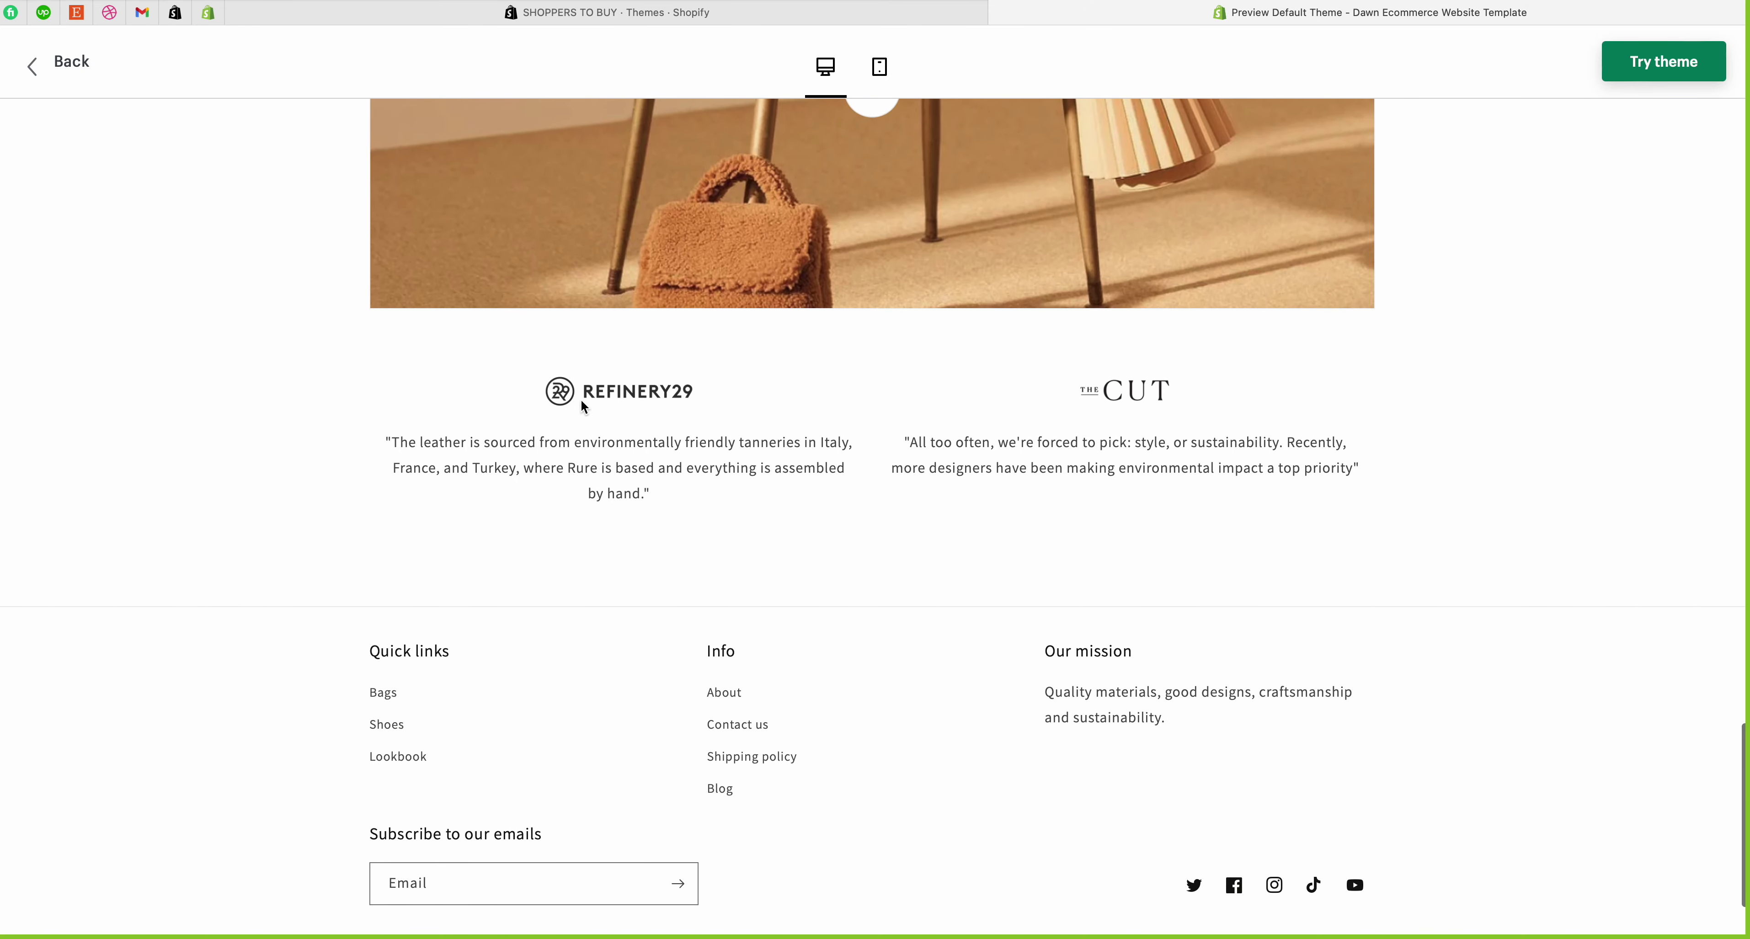
left_click_drag(583, 393, 706, 399)
left_click_drag(589, 392, 711, 392)
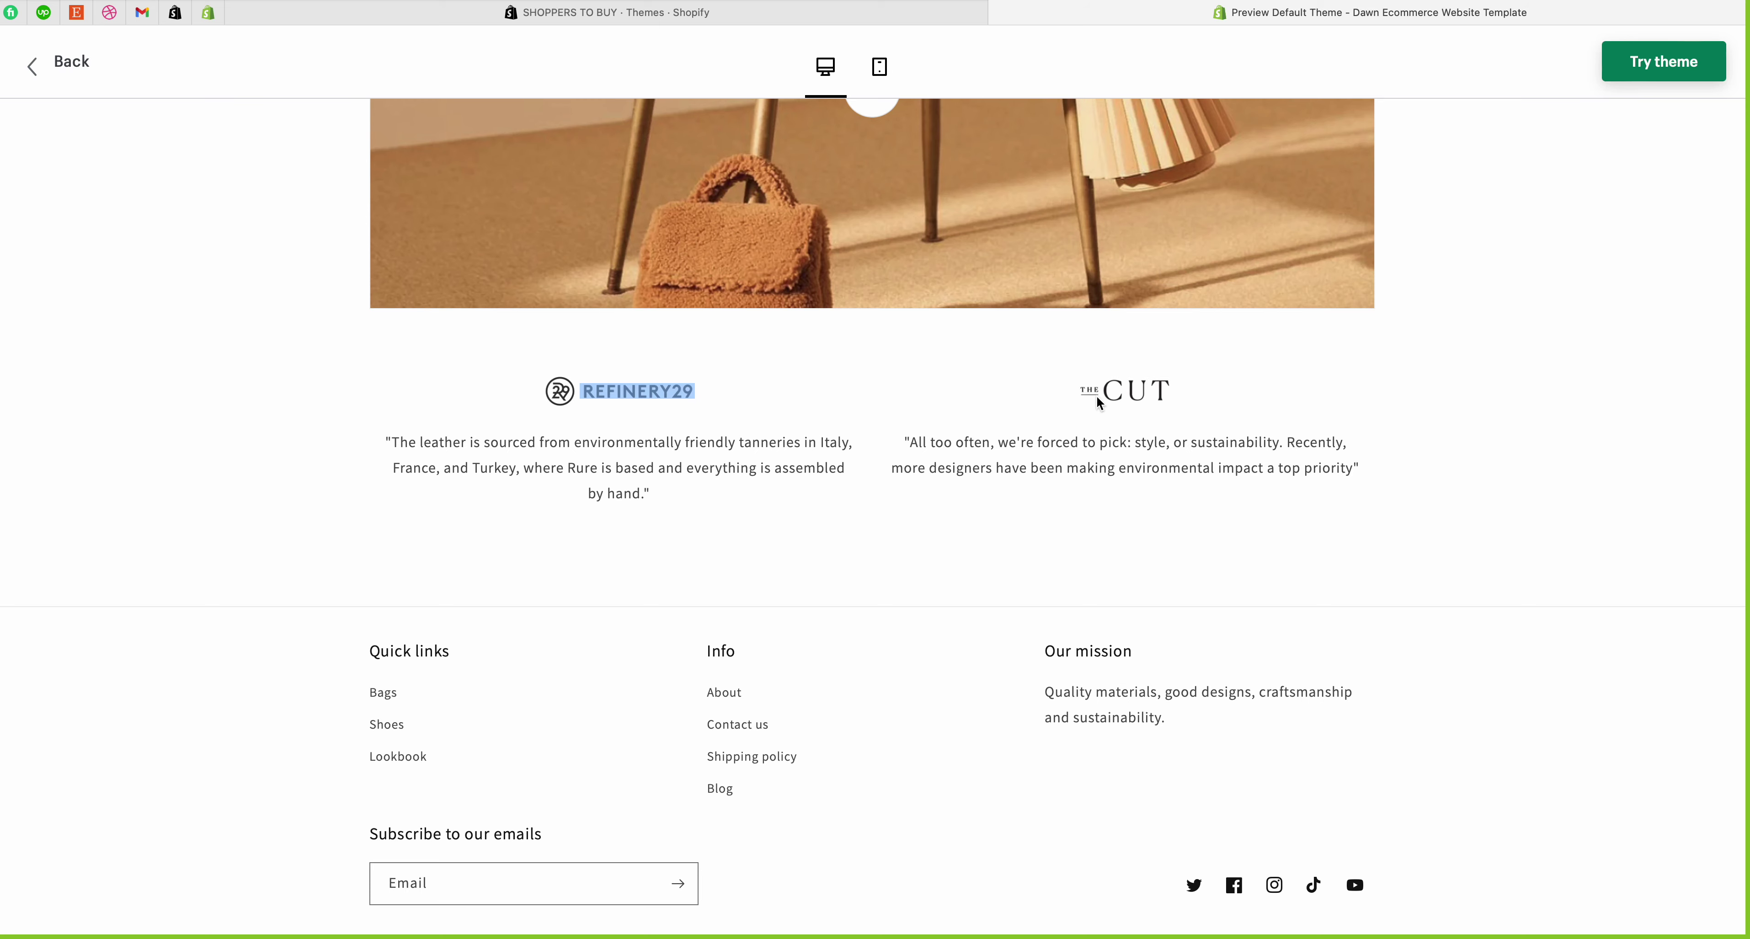
left_click_drag(1082, 394, 1167, 396)
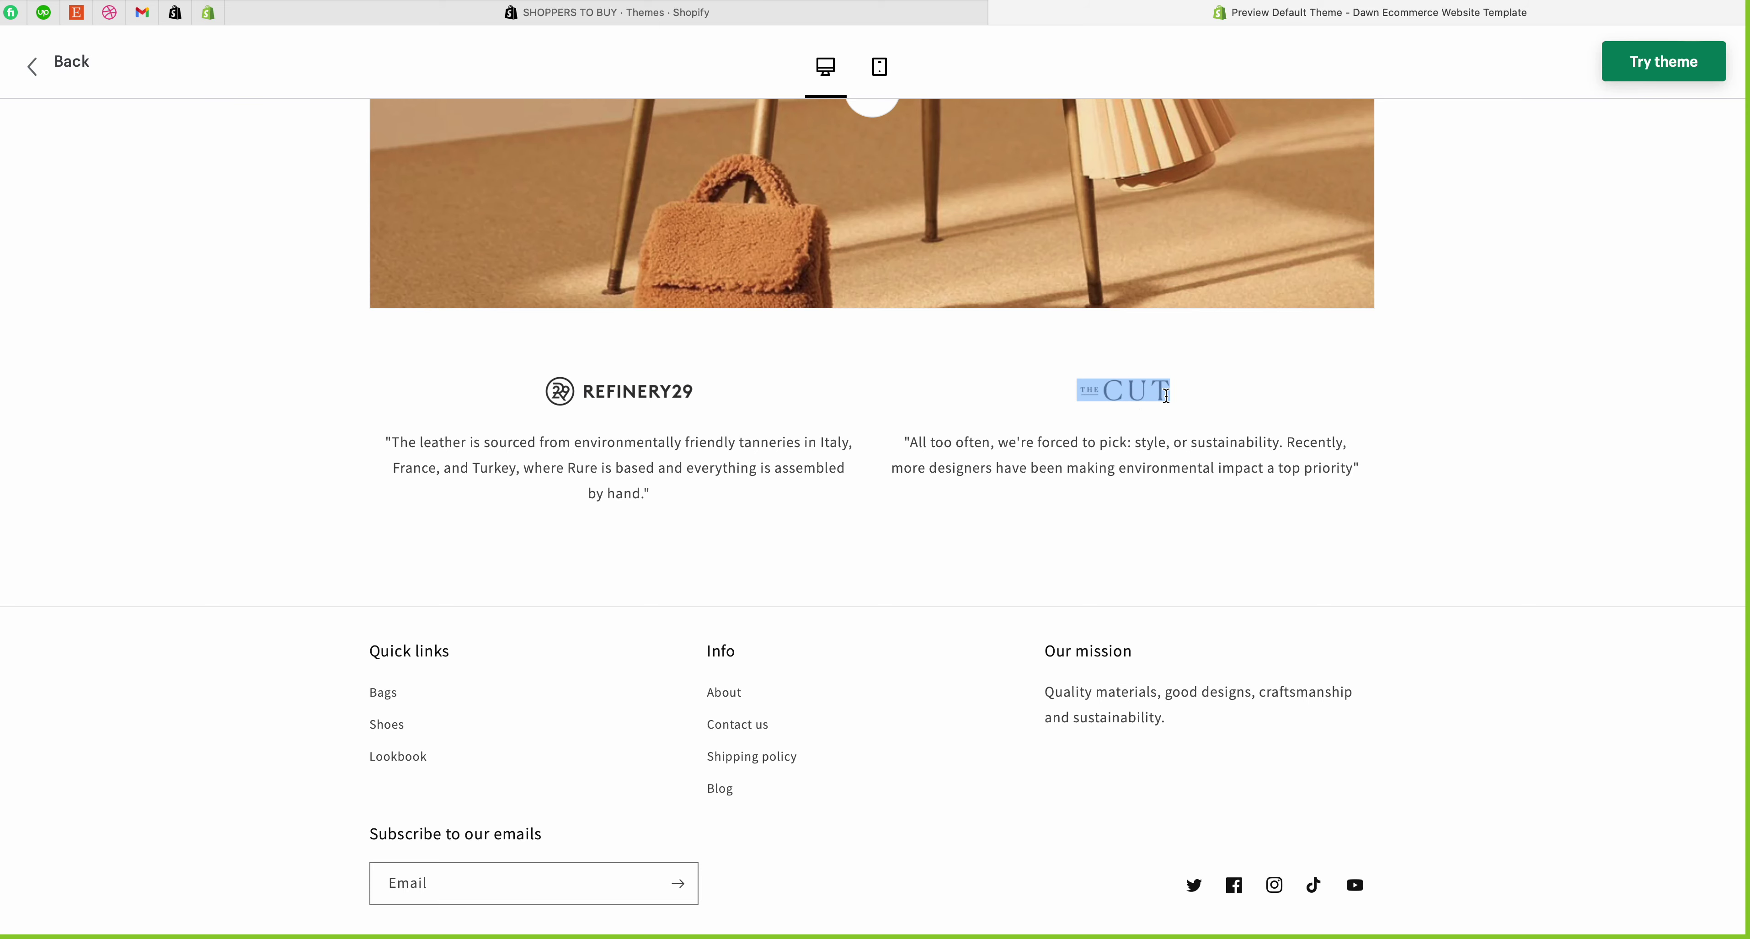
left_click(616, 469)
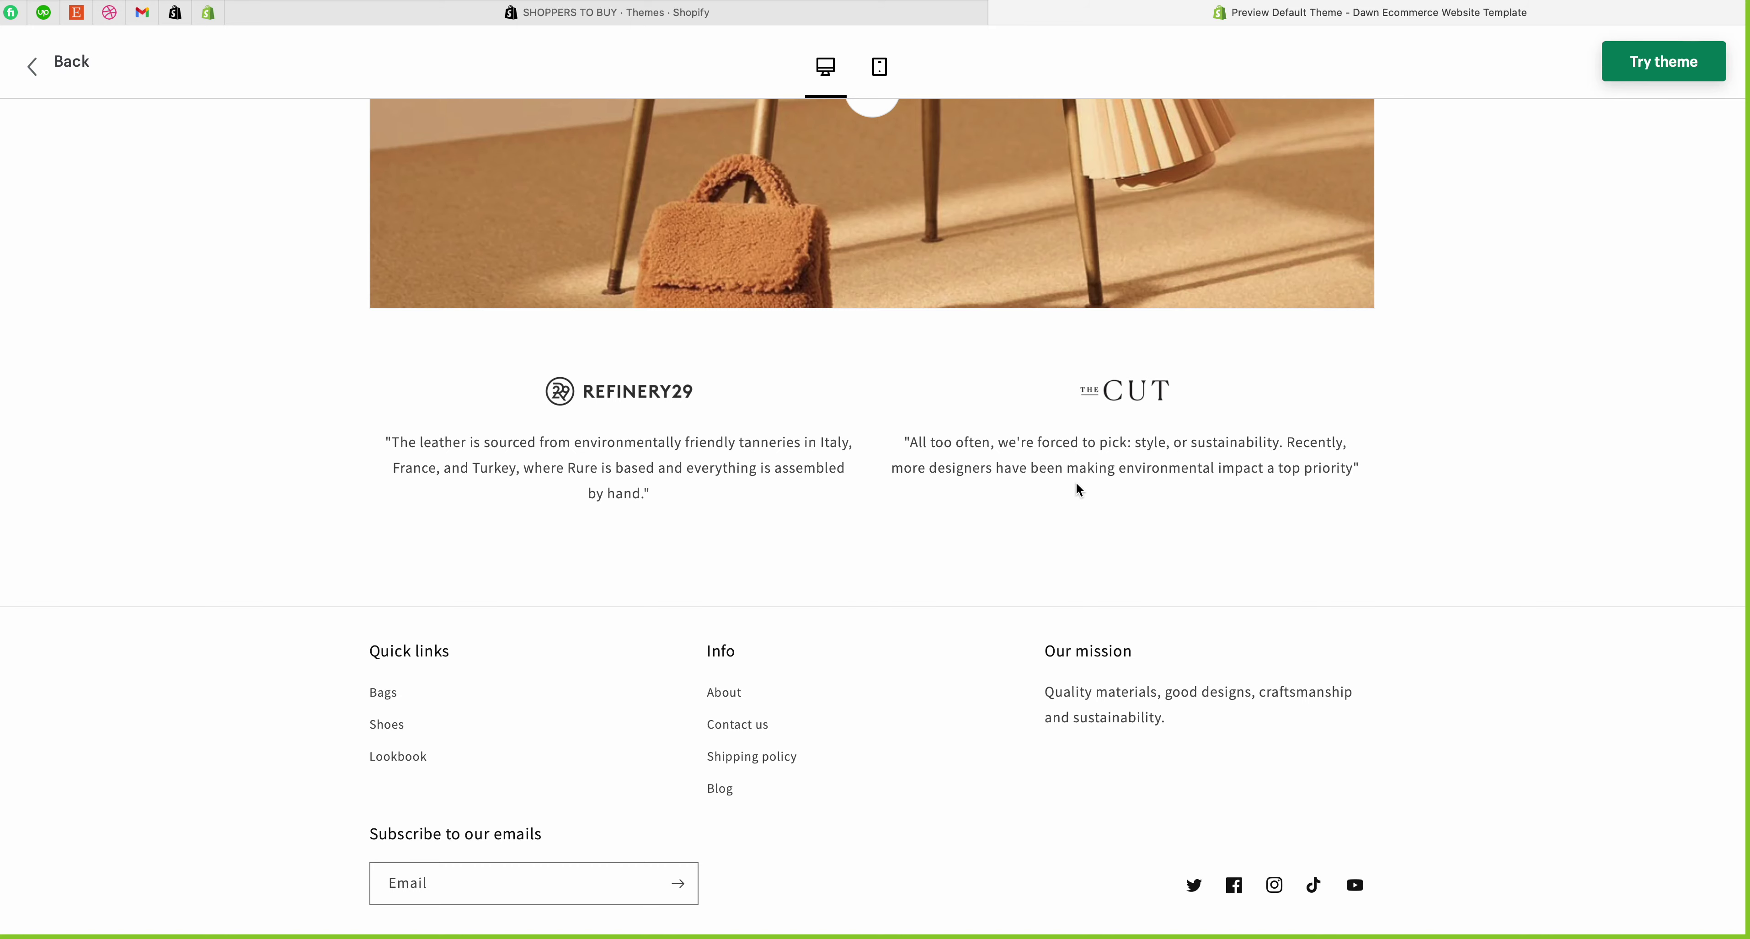
Step: Examine the footer's Quick links, Info and Our mission columns, highlighting the mission statement text
scroll(1077, 482, "down", 2)
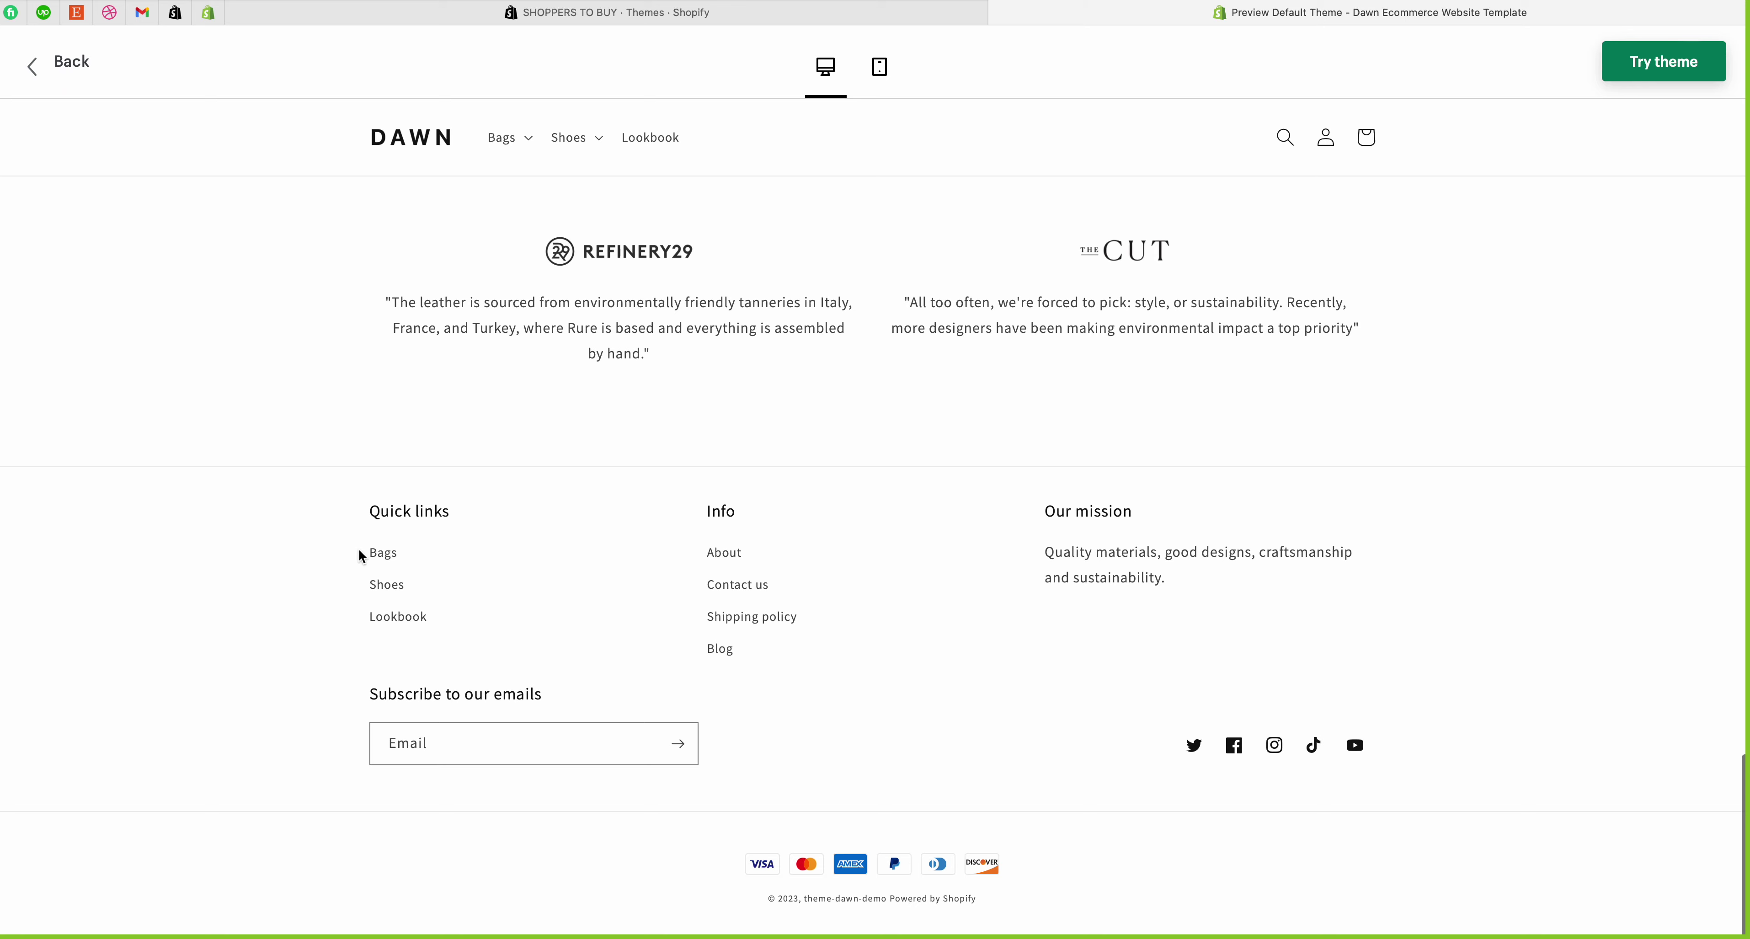
left_click_drag(285, 505, 1304, 638)
left_click(1320, 616)
left_click_drag(1045, 515, 1168, 510)
left_click(1145, 543)
left_click_drag(1049, 556, 1168, 572)
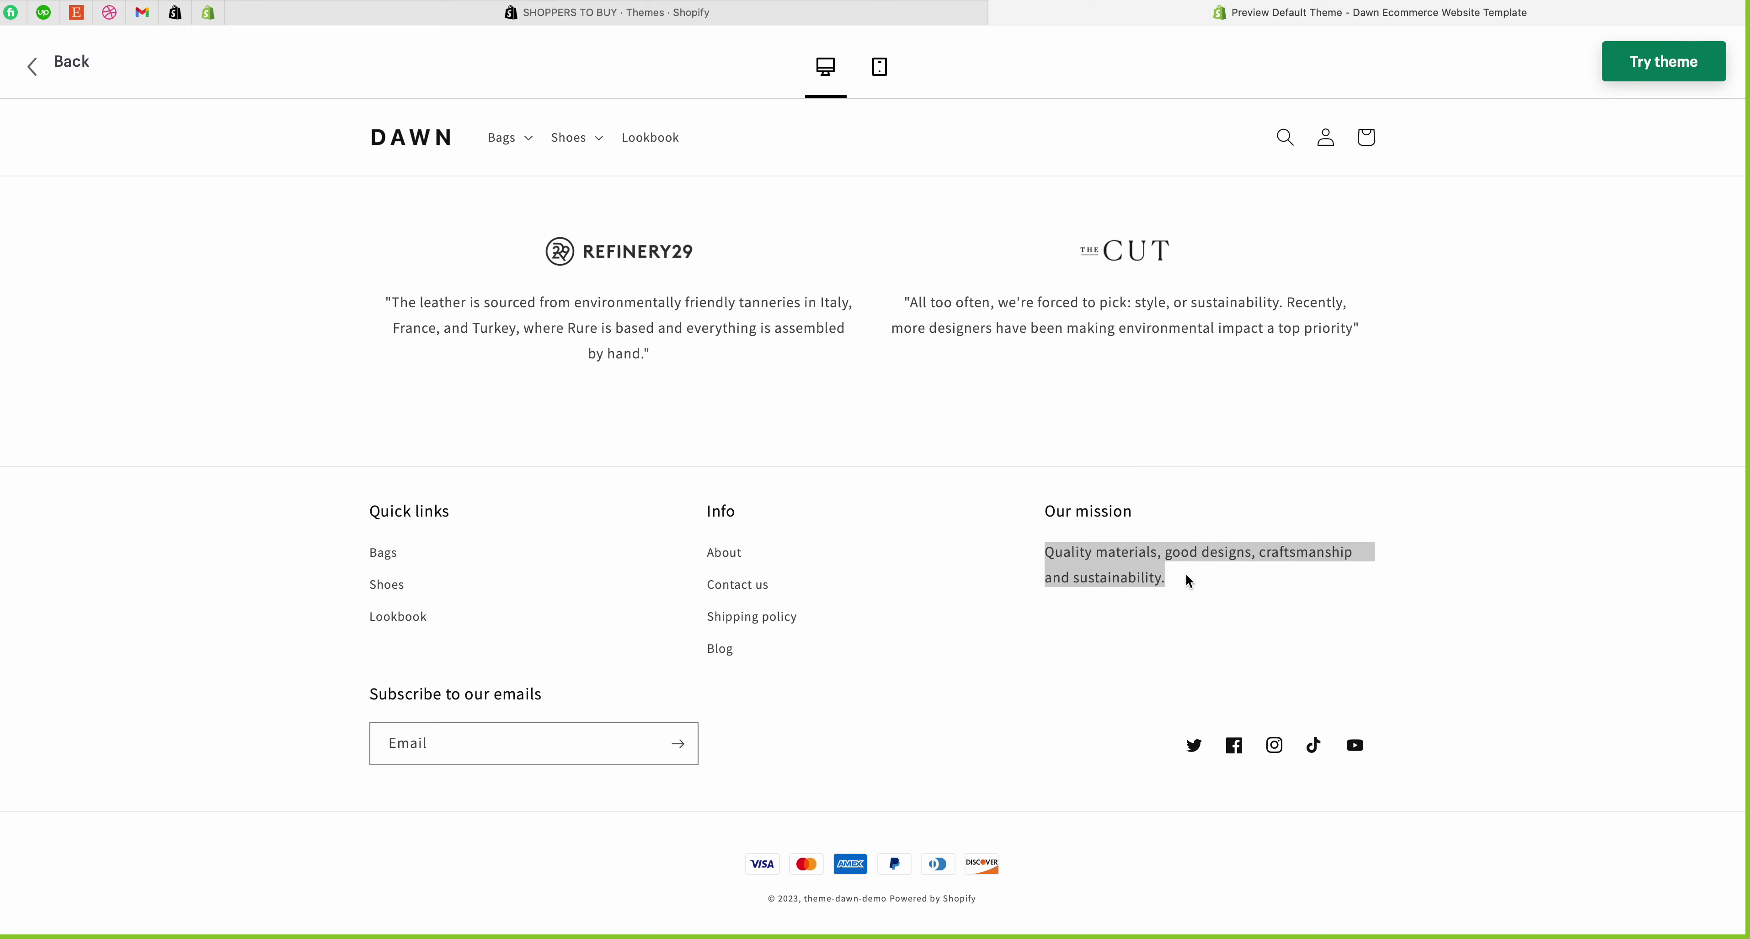
left_click(1193, 570)
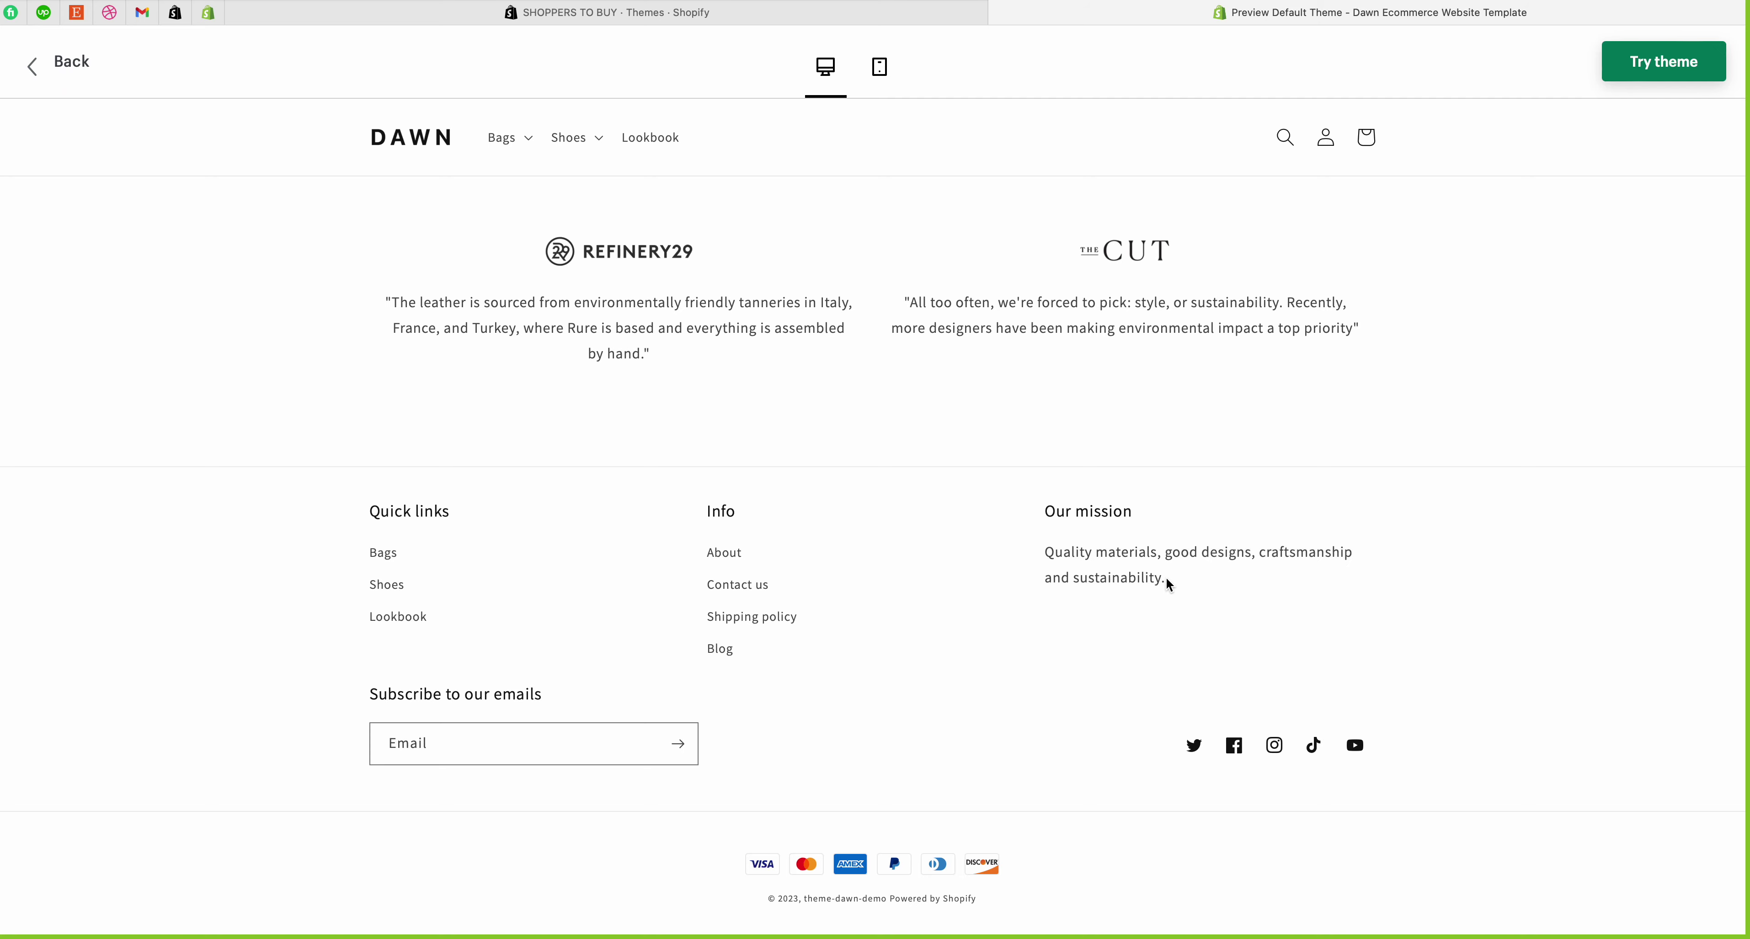
left_click_drag(1168, 577, 1047, 559)
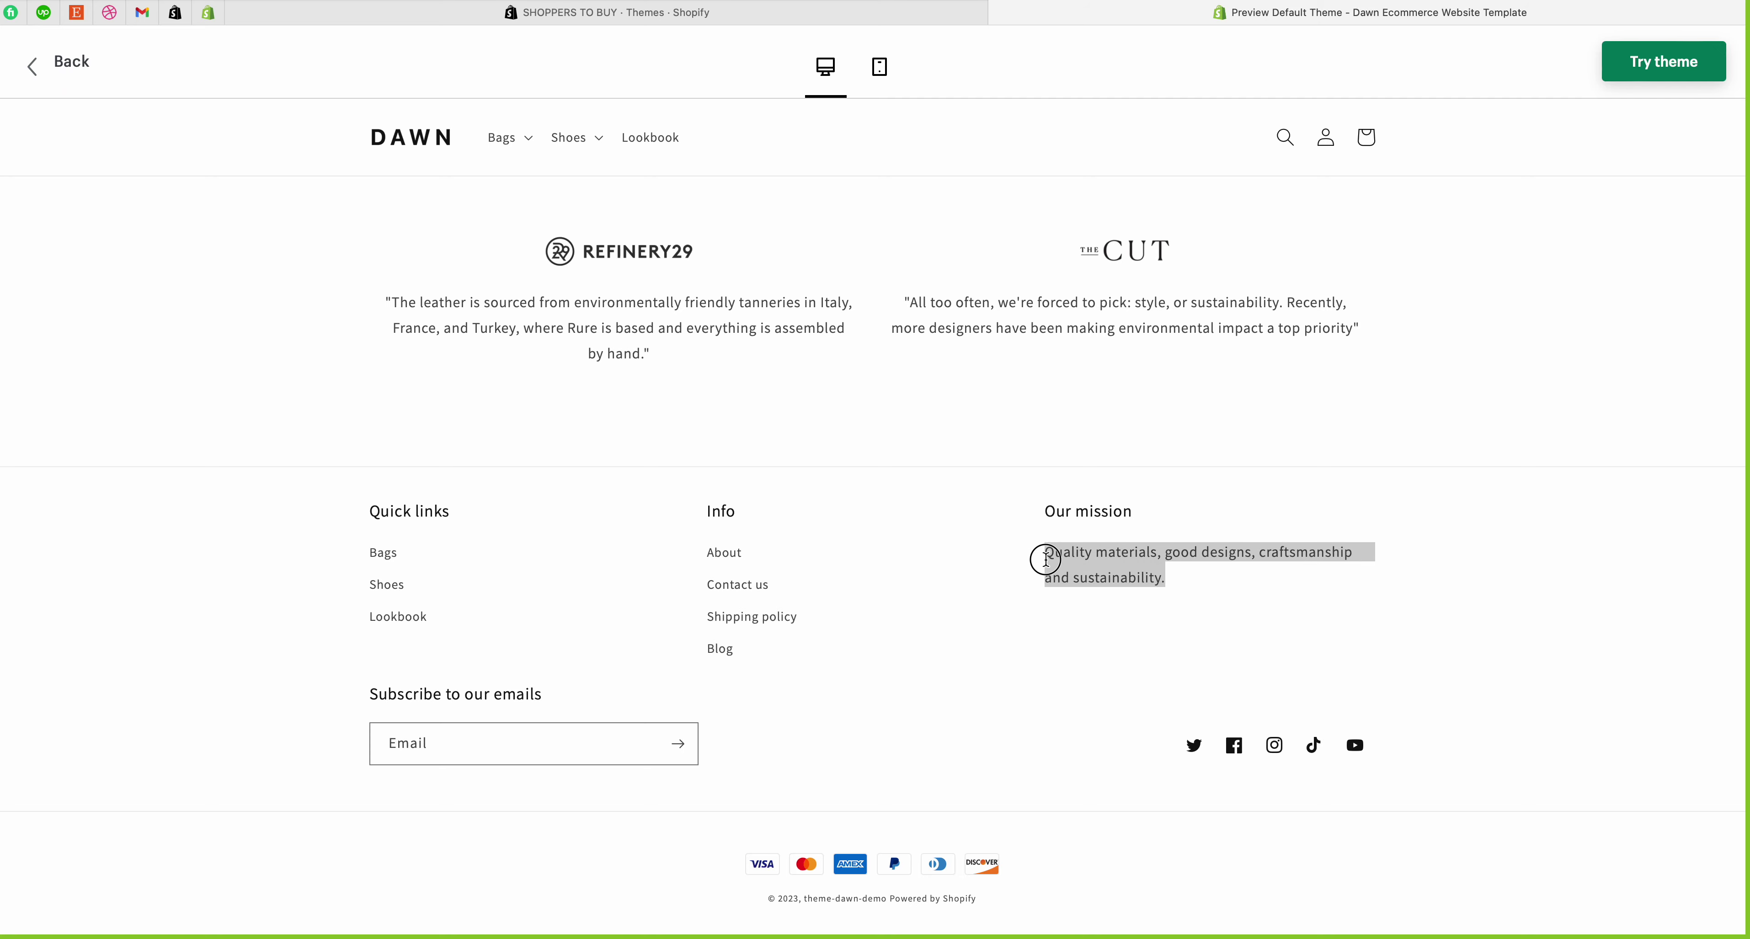